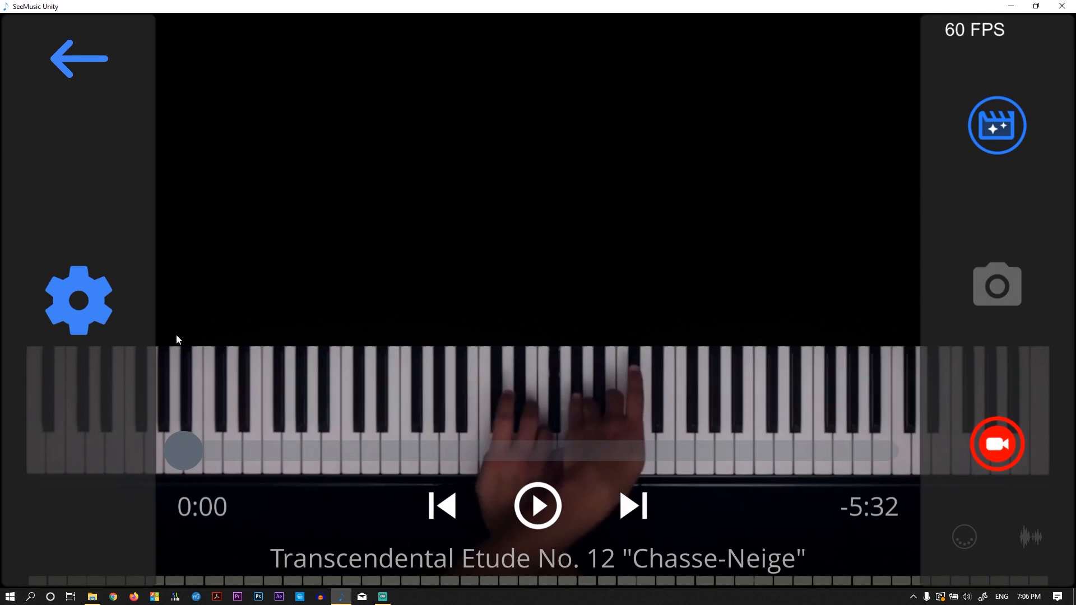
Switch the note colouring of the "Chasse-Neige" piece to the 12-colour mode
left_click(103, 318)
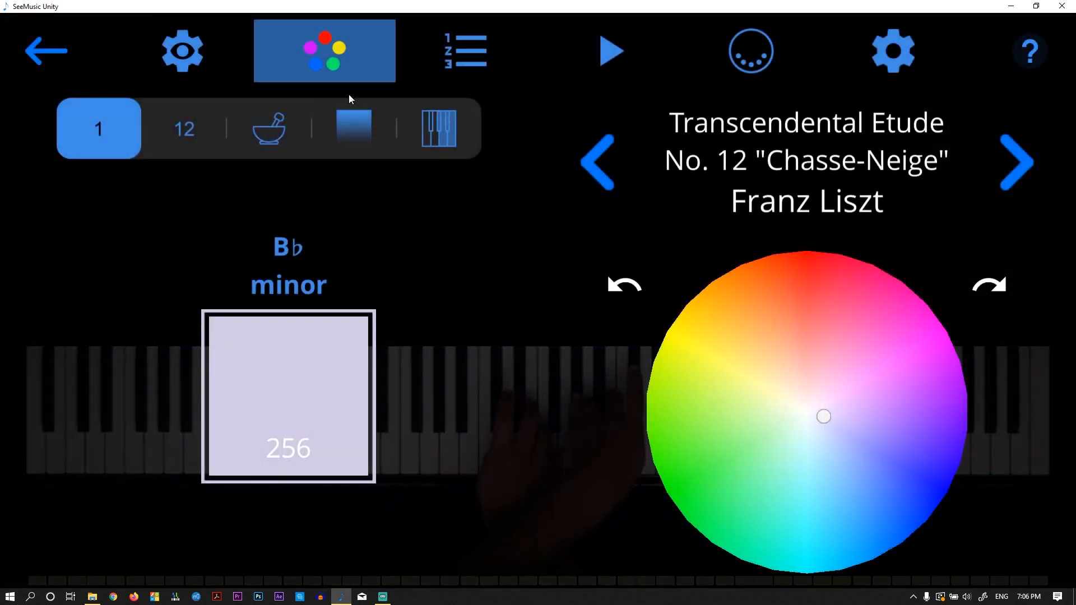
left_click(185, 128)
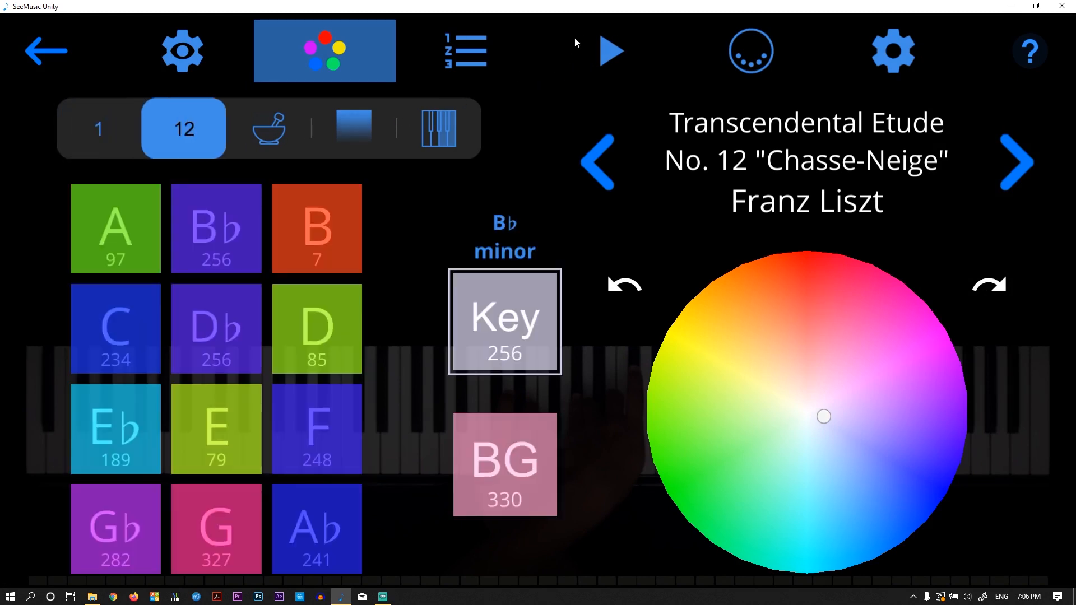
Import Tonight you belong to me.mid from its folder in Piano Videos and create a new piece from it
left_click(613, 56)
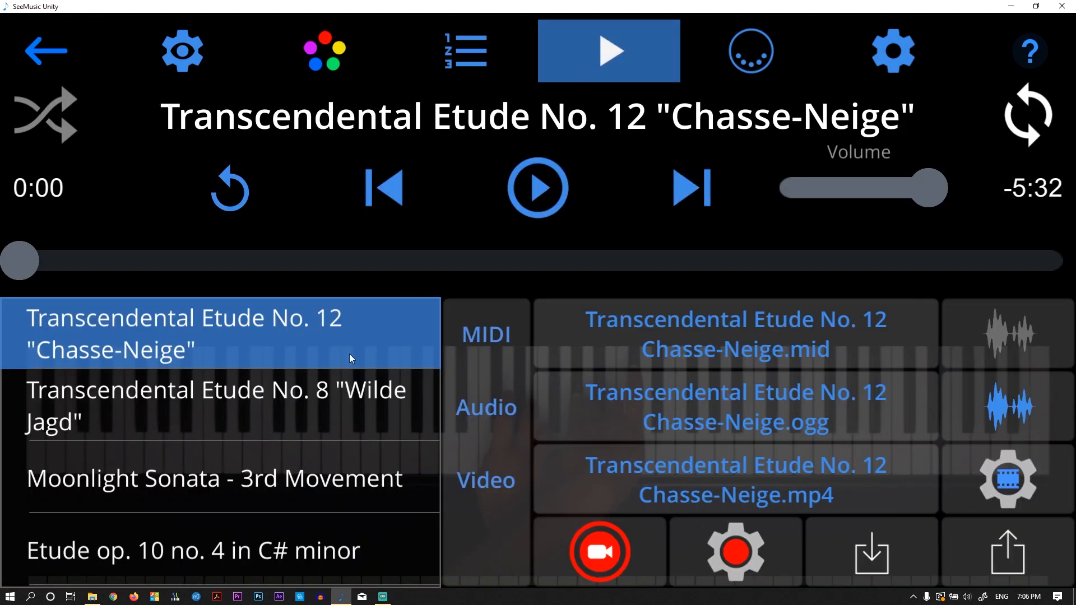
scroll(329, 391, "down", 1)
scroll(329, 393, "down", 1)
left_click(871, 563)
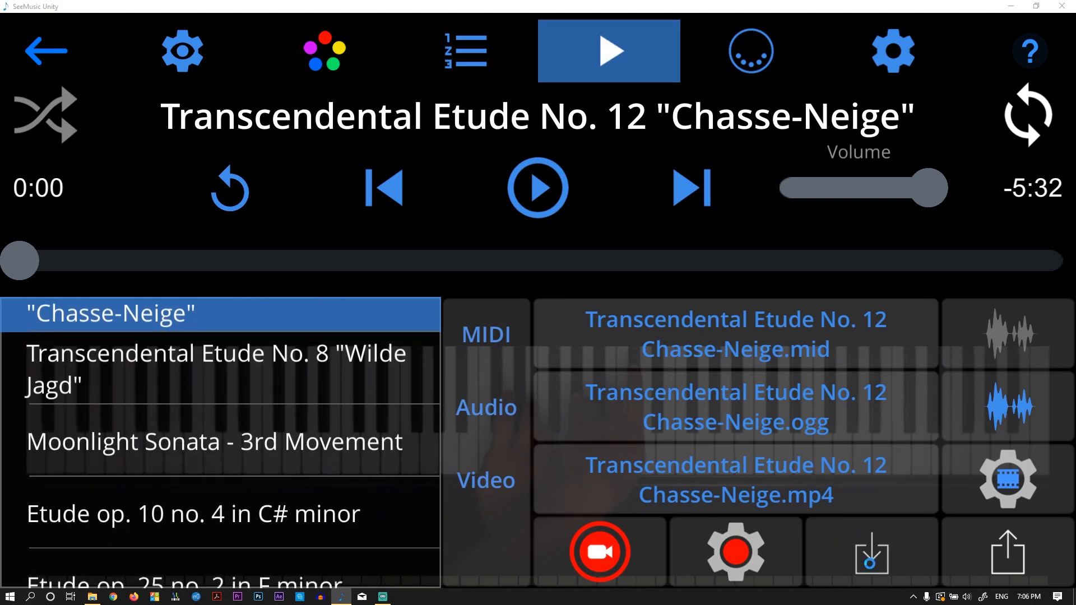
scroll(54, 190, "down", 3)
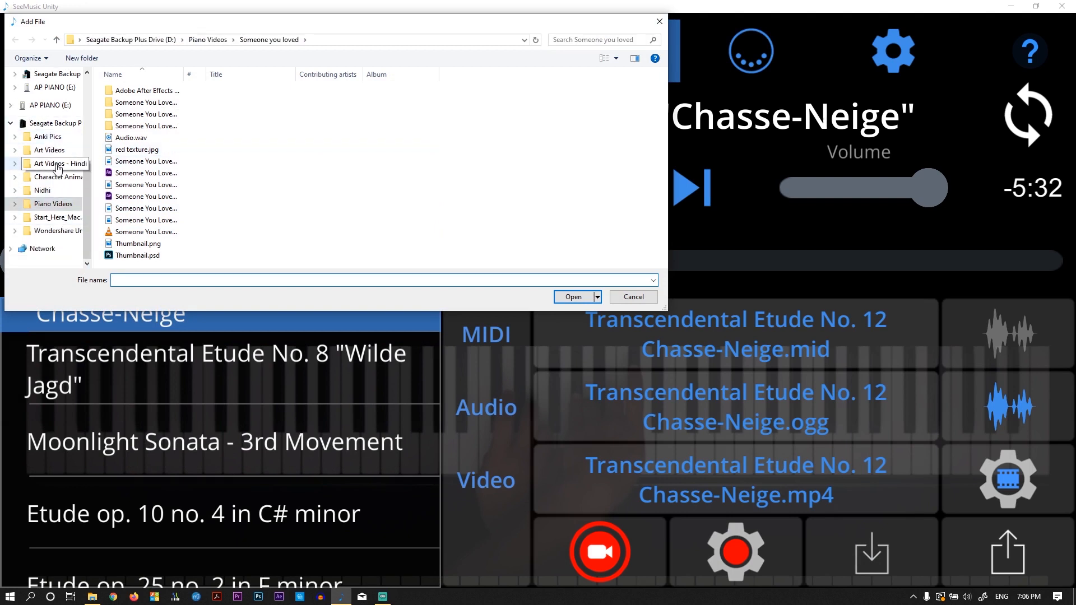
left_click(53, 203)
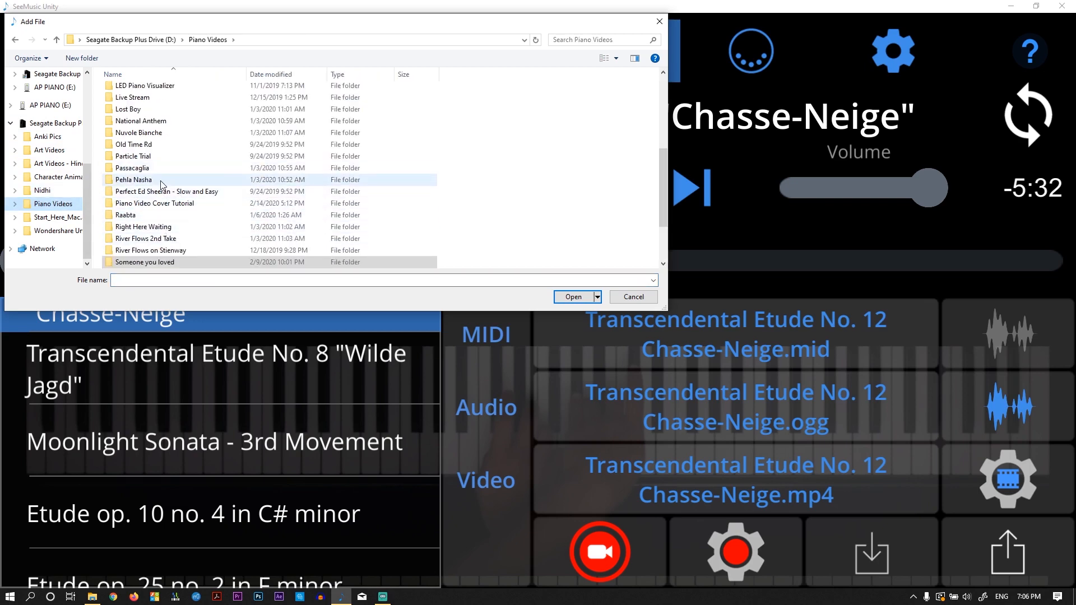
scroll(160, 185, "down", 2)
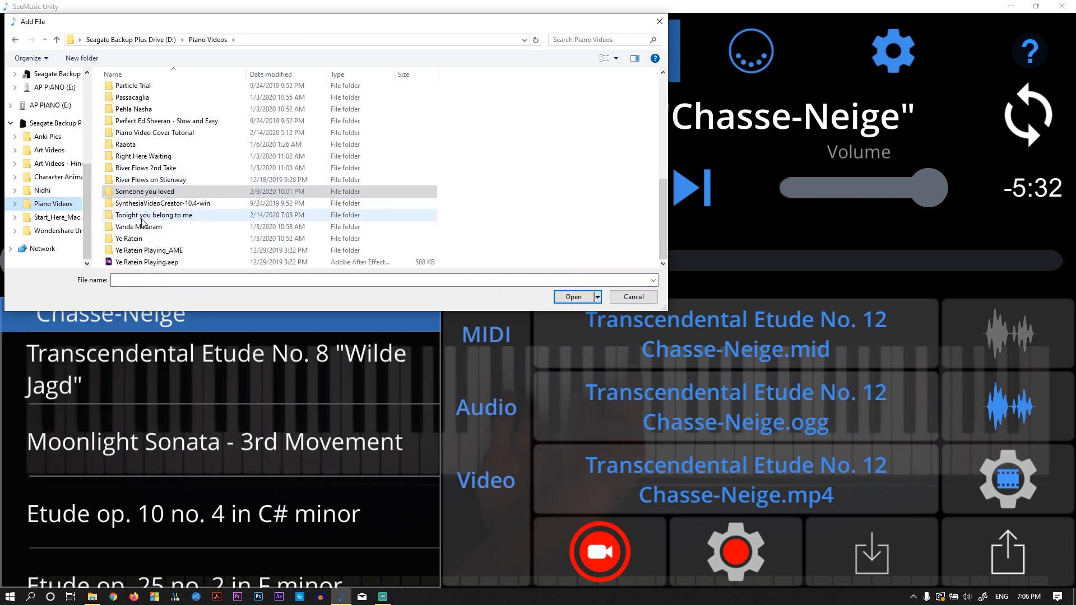
double_click(144, 223)
left_click_drag(184, 74, 239, 88)
double_click(172, 93)
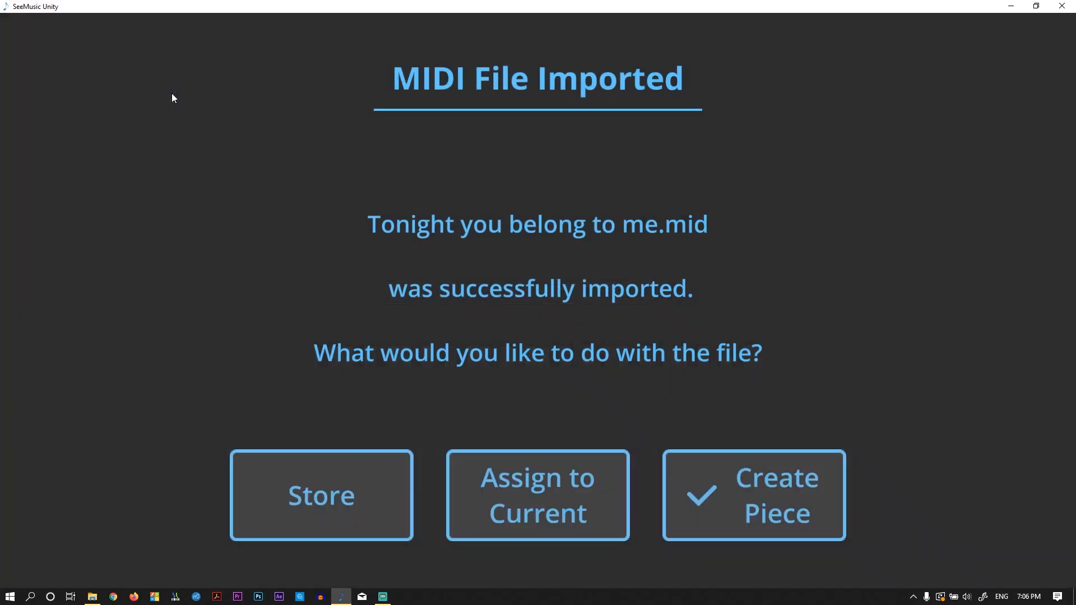
left_click(738, 502)
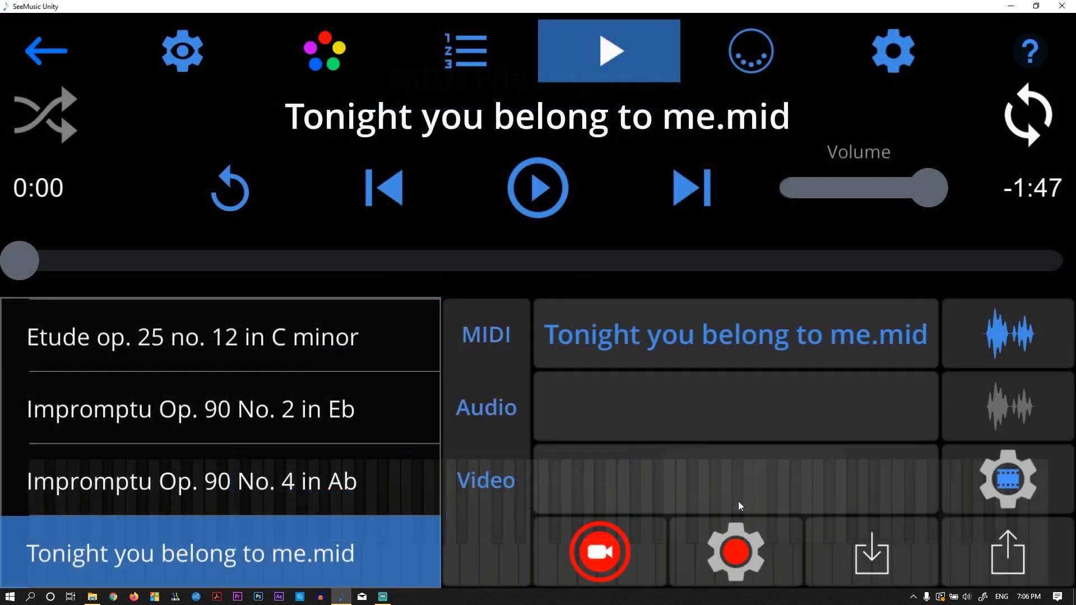
Give the new piece 12 separate note colours and return to the piano view
left_click(308, 63)
left_click(184, 129)
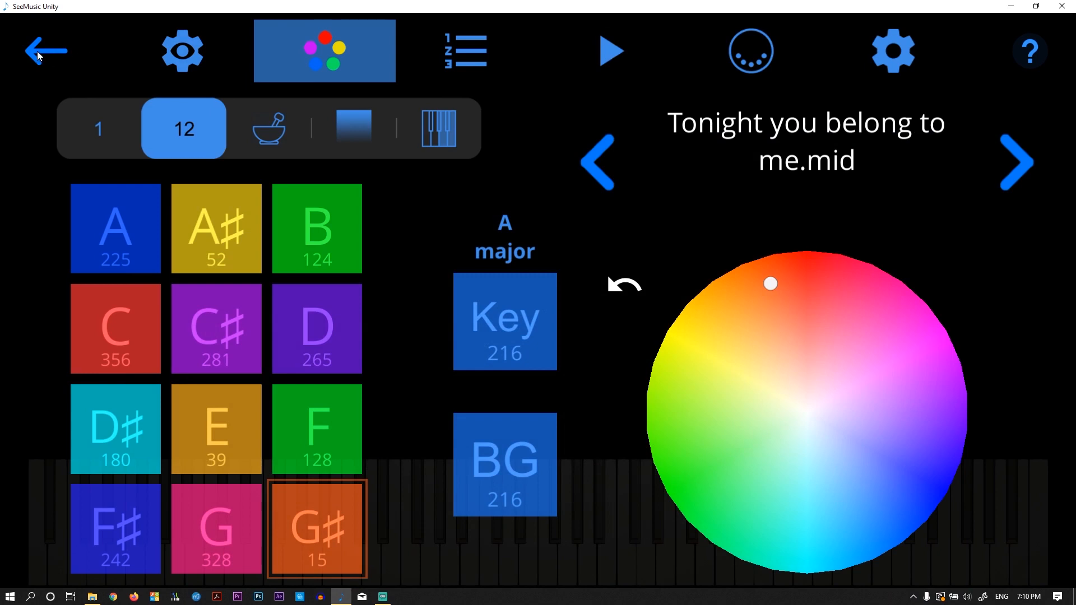
left_click(37, 51)
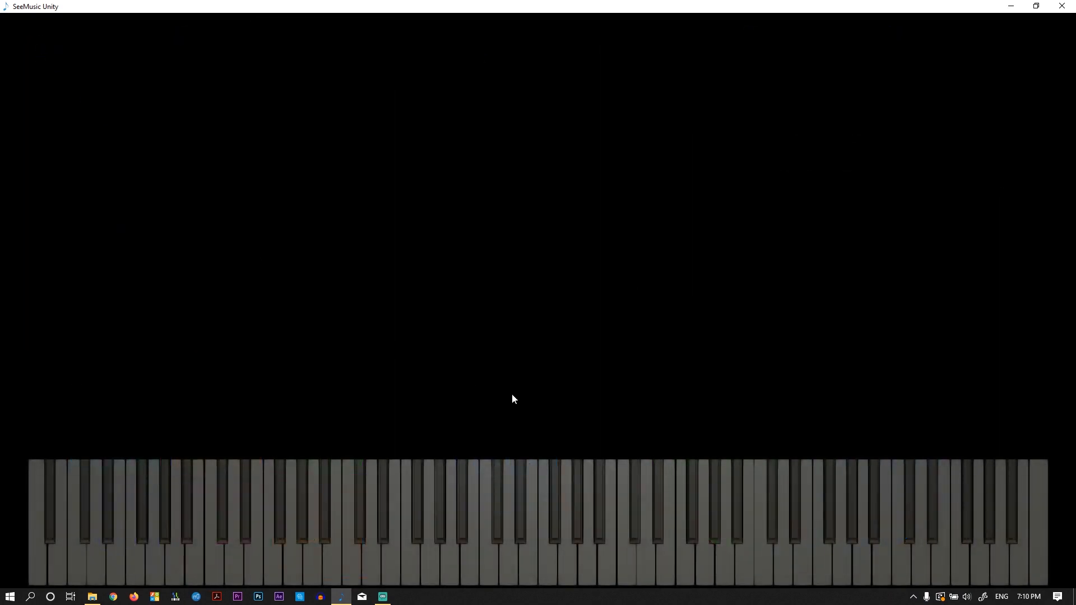
Configure the video creation settings to 4K resolution and 30 frames per second, with sound off and Best quality
left_click(527, 412)
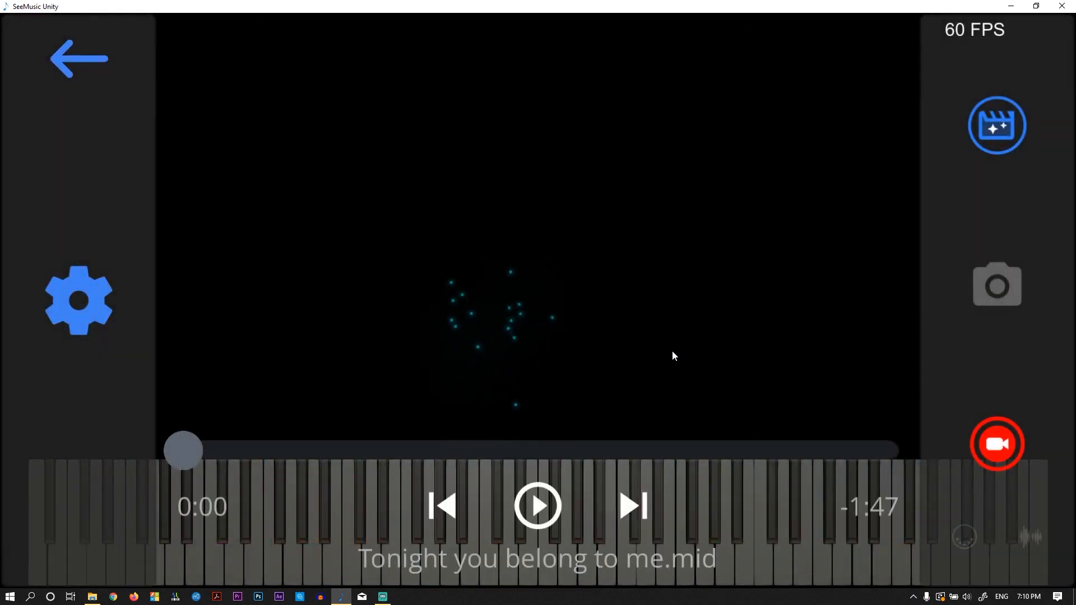
left_click(1002, 130)
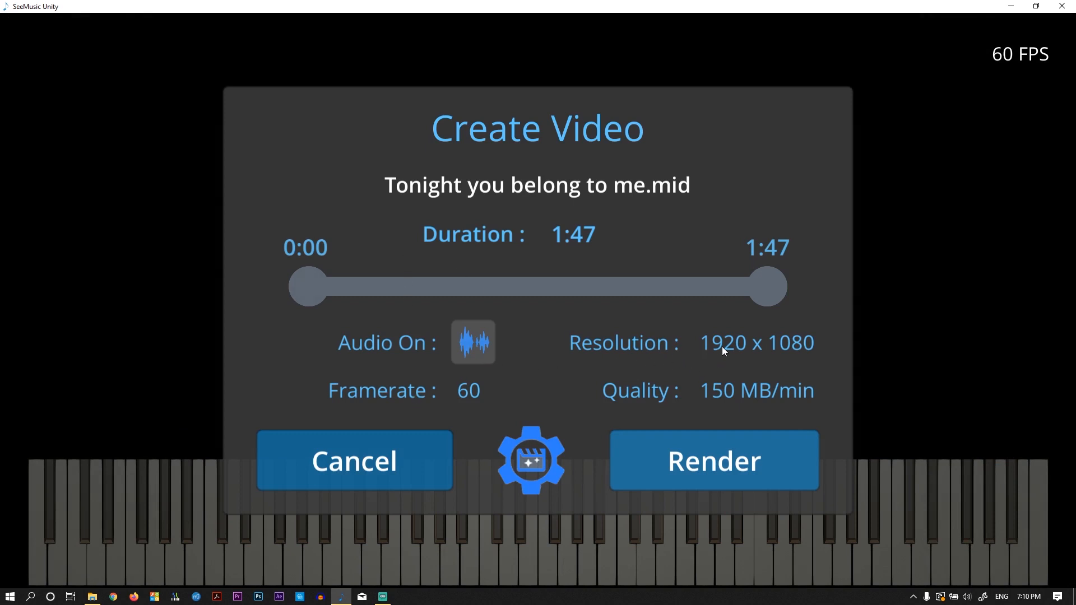
left_click(533, 452)
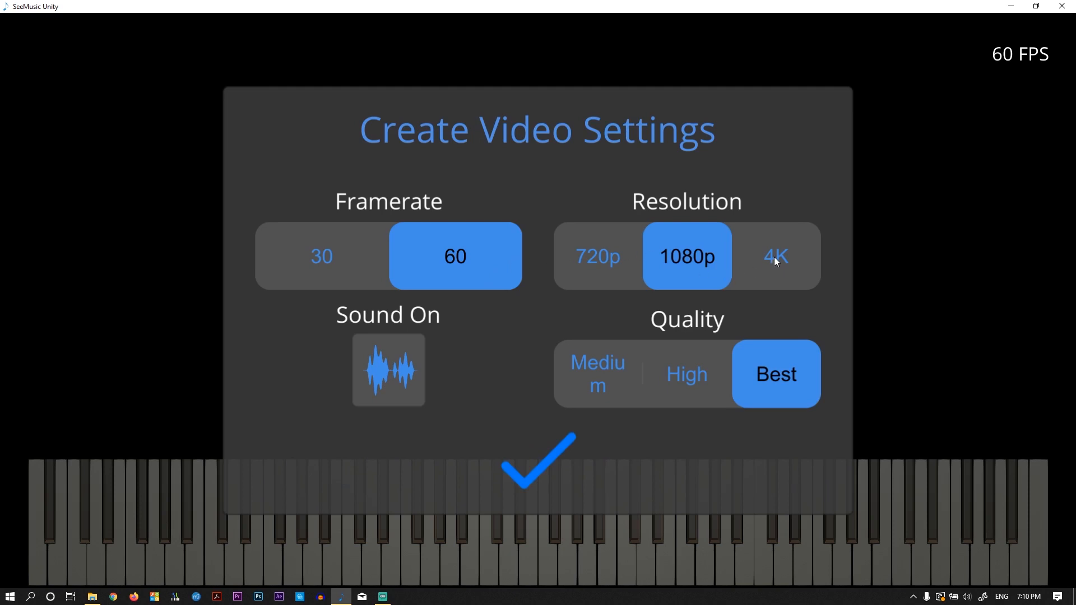
left_click(776, 262)
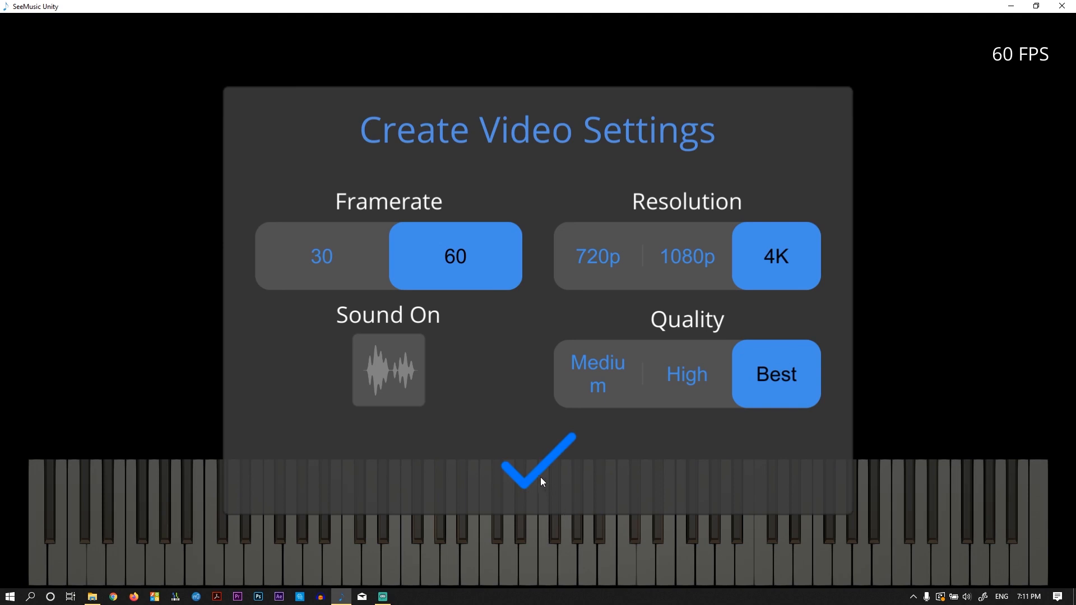
left_click(338, 261)
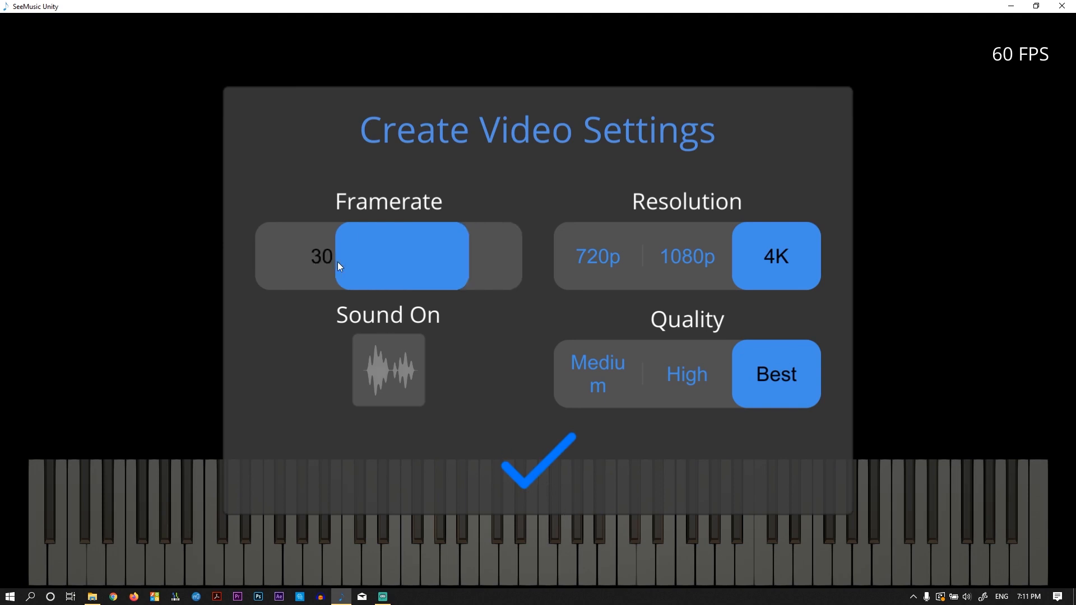
left_click(542, 474)
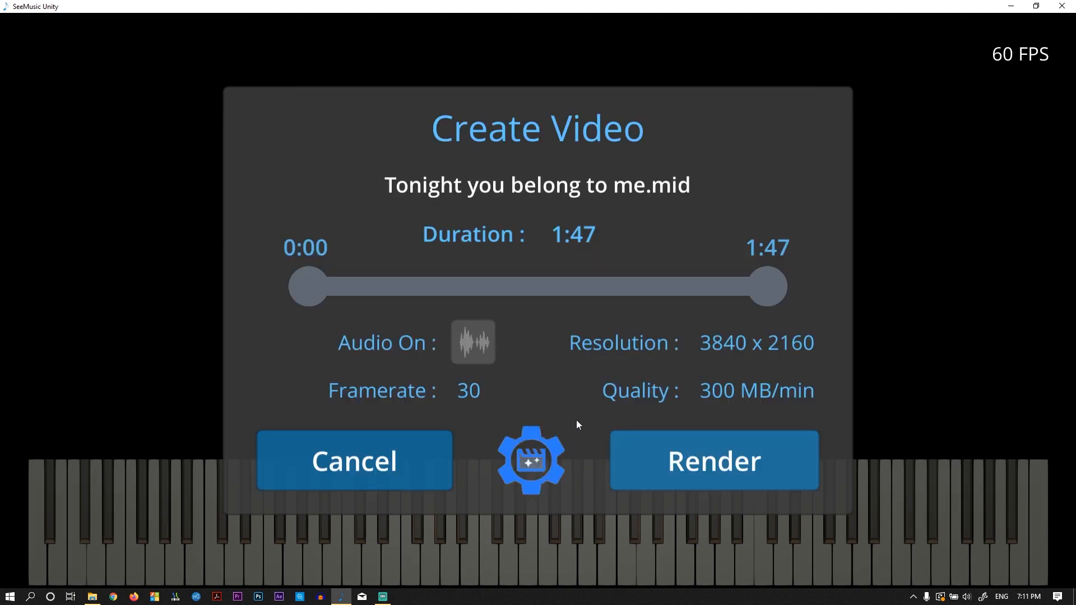
Render the video and save it as "Tonight You Belong to me Top Video.mp4" in the Tonight you belong to me folder
left_click(712, 469)
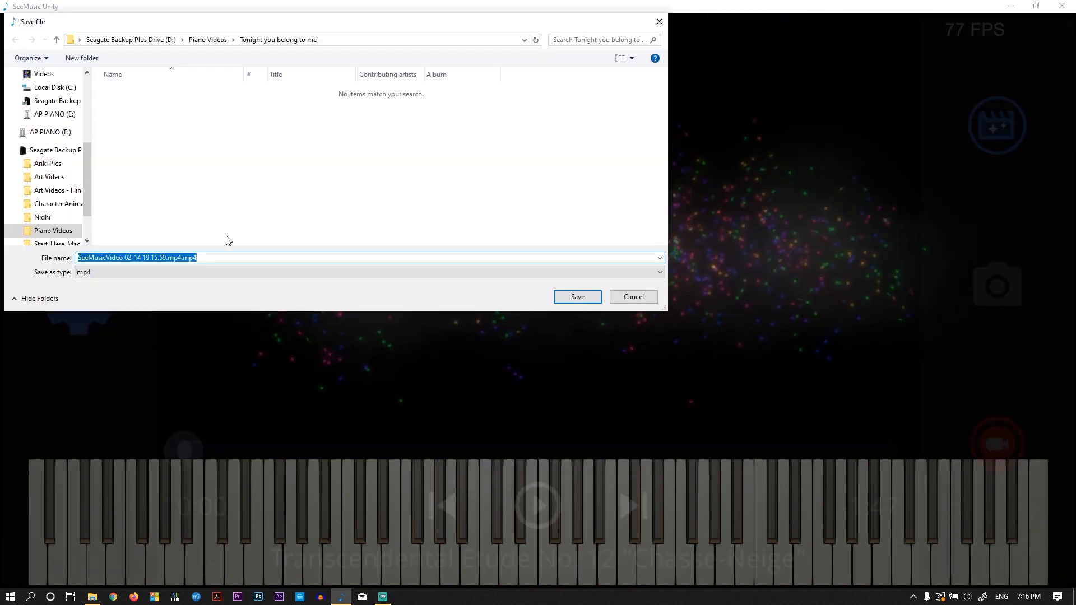
left_click_drag(182, 257, 72, 264)
type("Tonight You Belong to me Top Video")
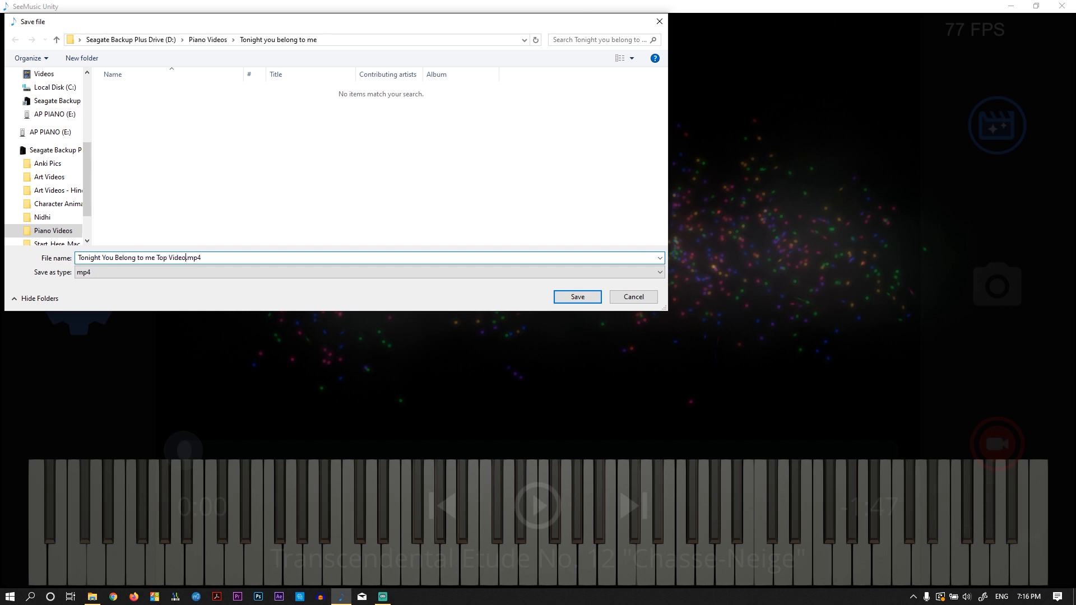
key("Return")
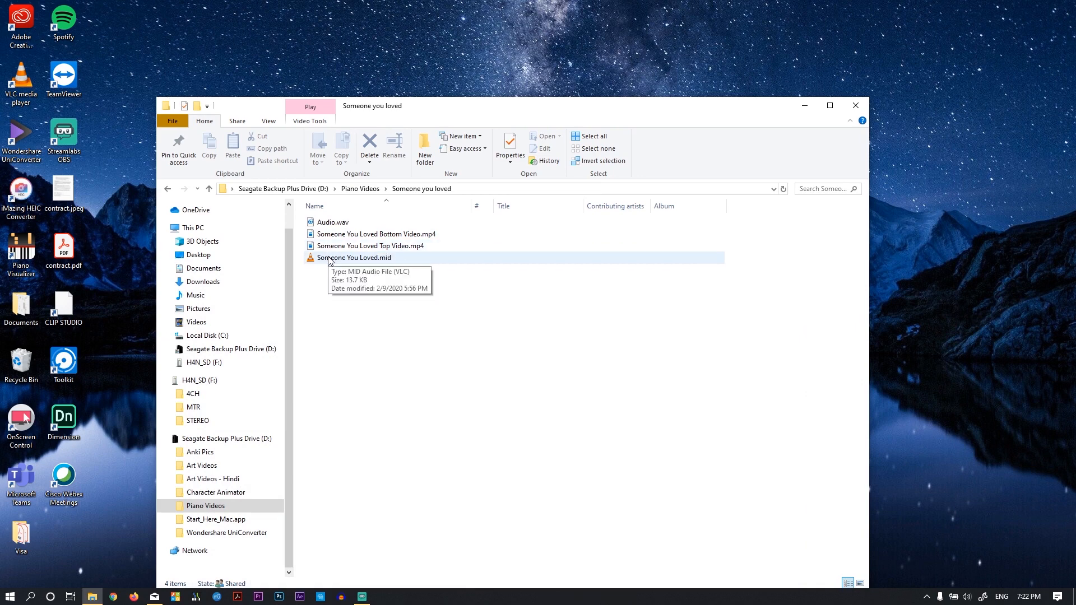
Launch After Effects and safely eject the H4N_SD (F:) device
left_click(300, 596)
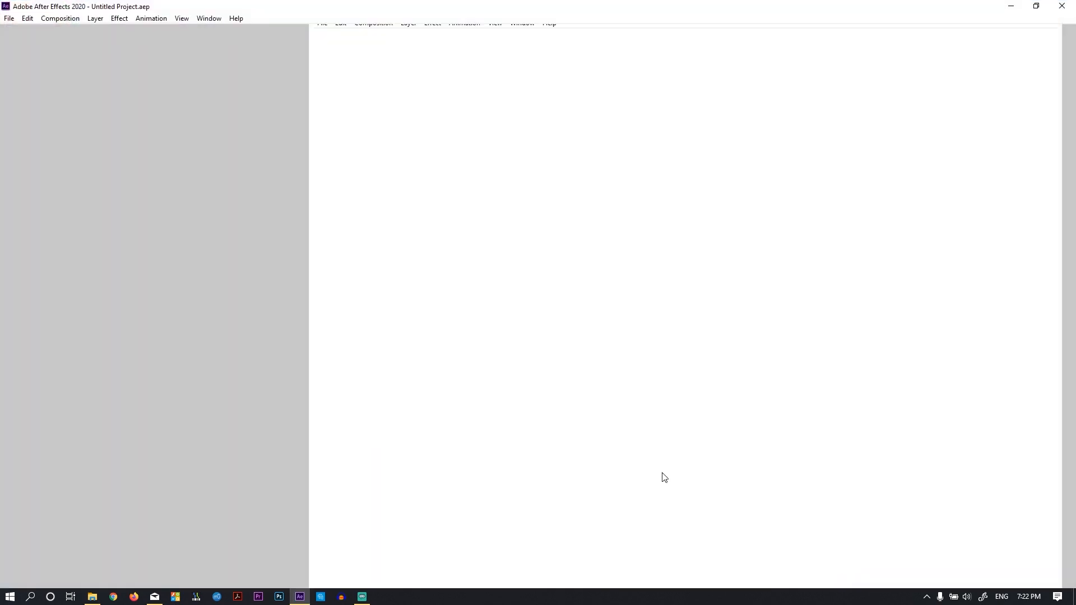
left_click(926, 596)
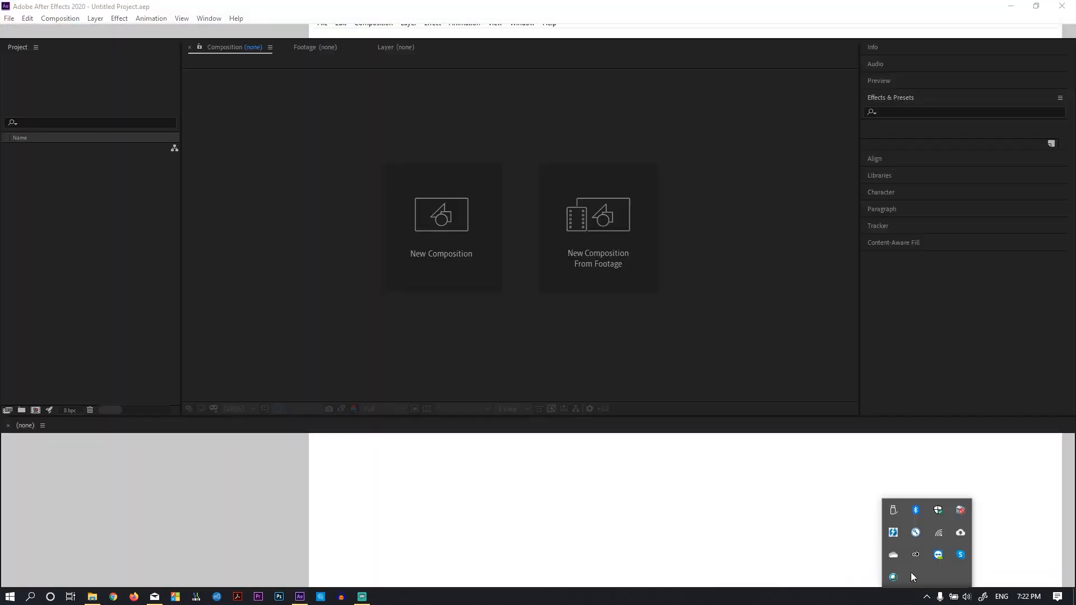
left_click(893, 509)
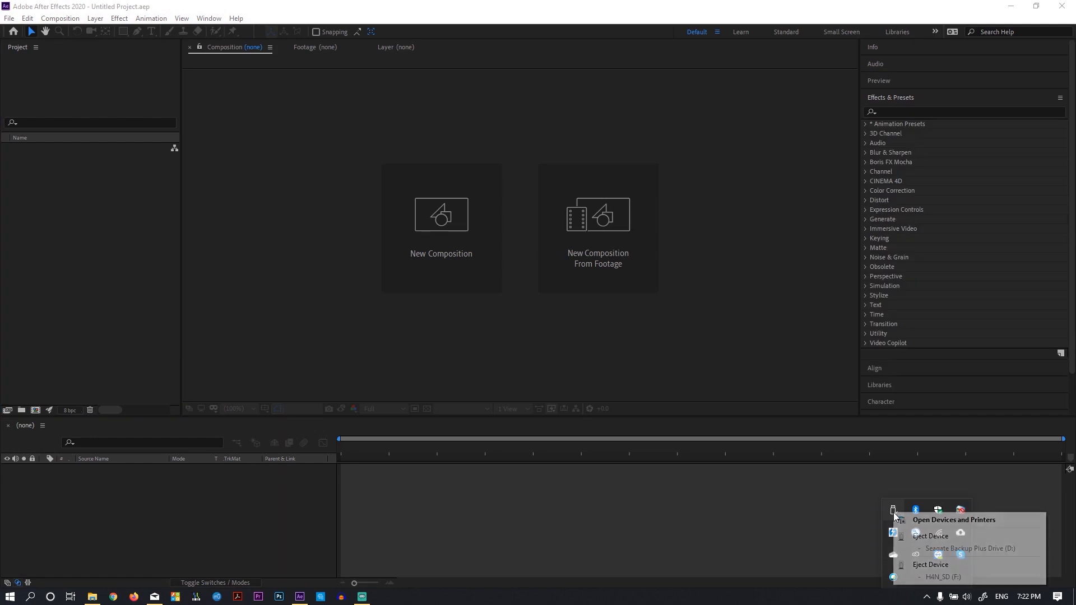
left_click(924, 563)
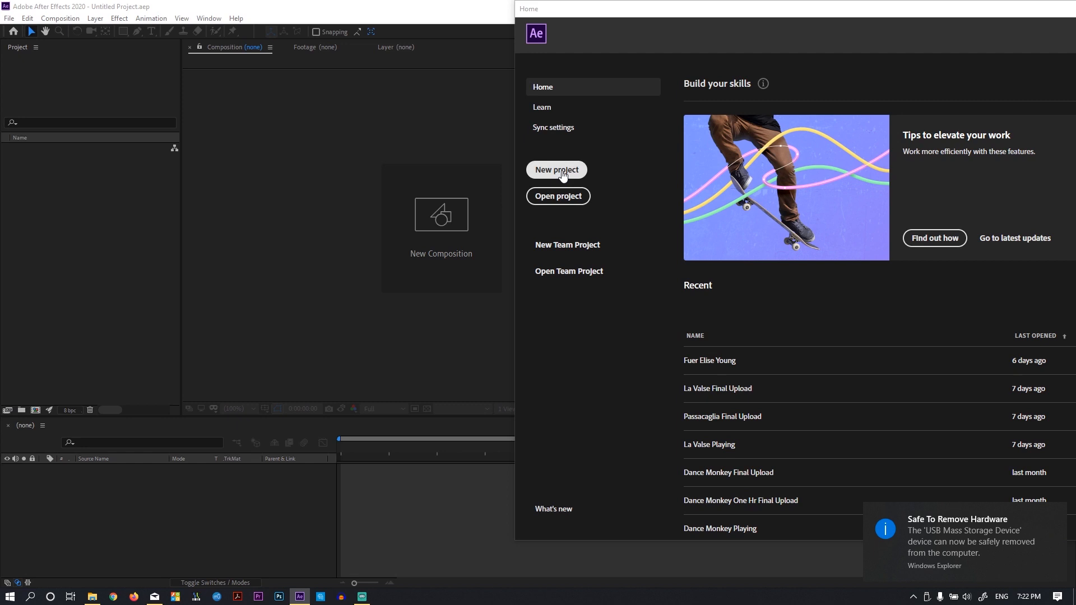
Start a new project and create a composition with a duration of 0:03:30:00
left_click(562, 175)
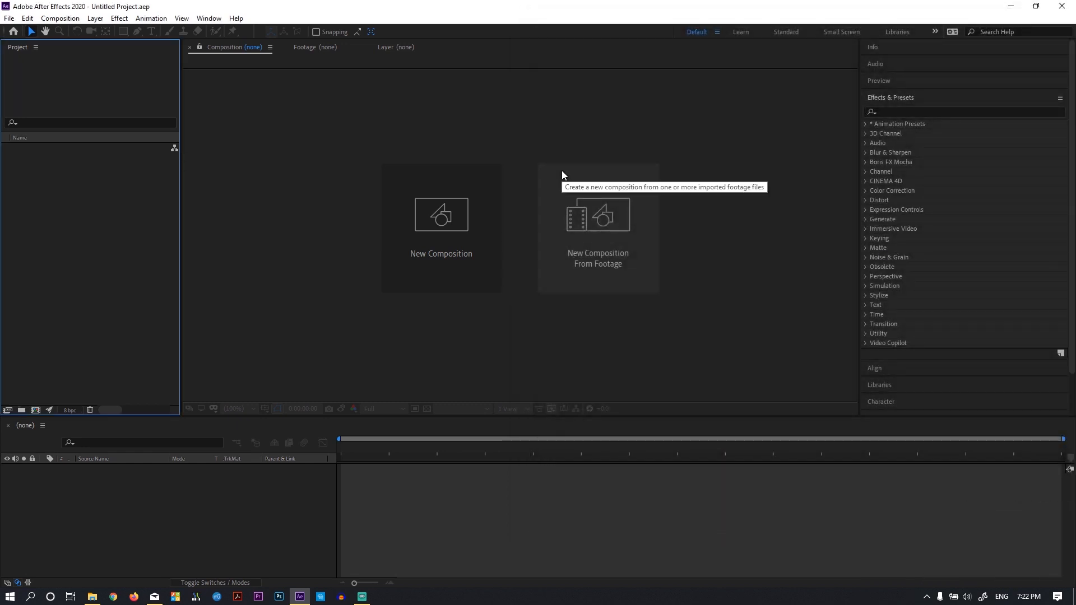
left_click(463, 211)
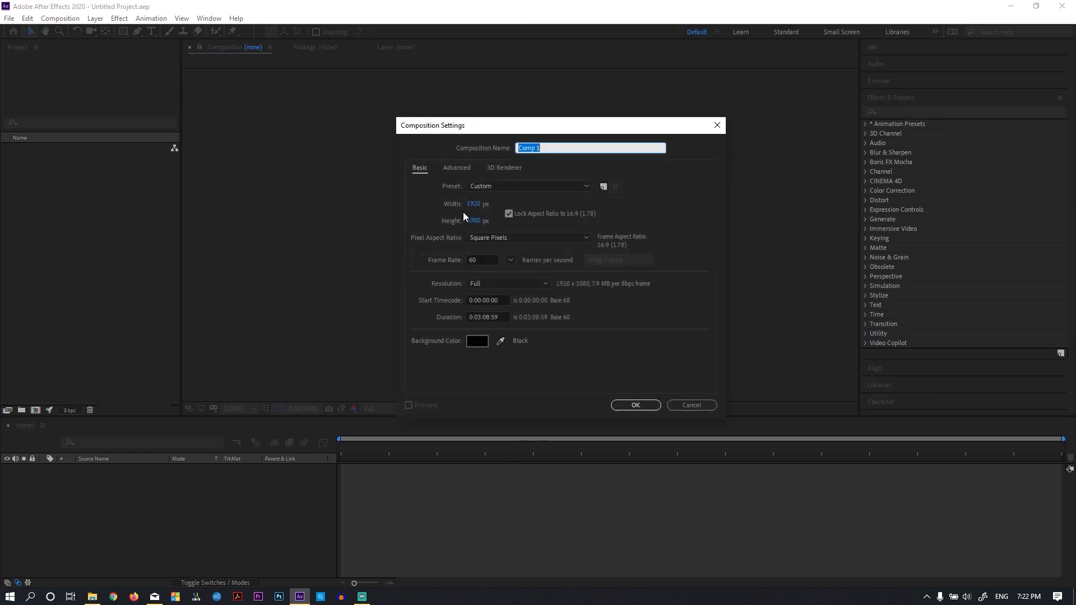
left_click(485, 318)
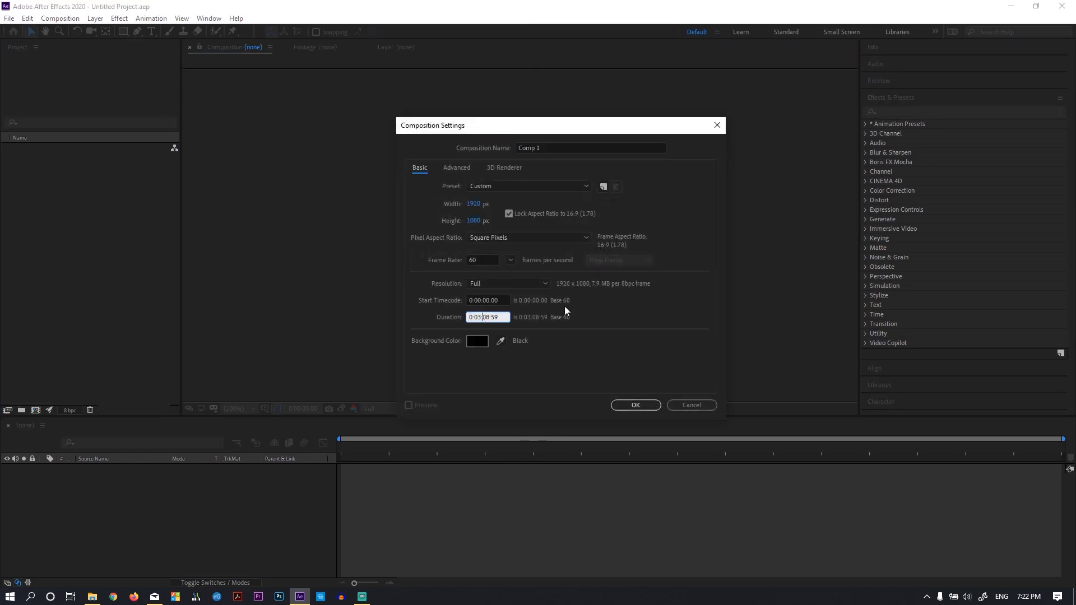
type("30")
left_click(636, 405)
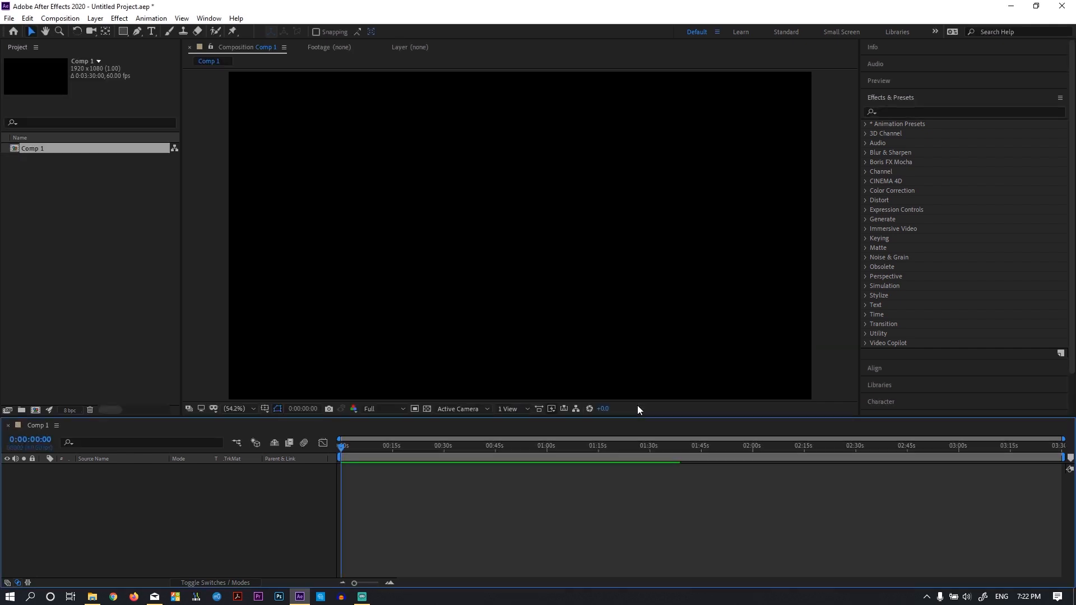
Import Audio.wav, Someone You Loved Bottom Video.mp4 and Someone You Loved Top Video.mp4 from the Someone you loved folder into the project
left_click(93, 597)
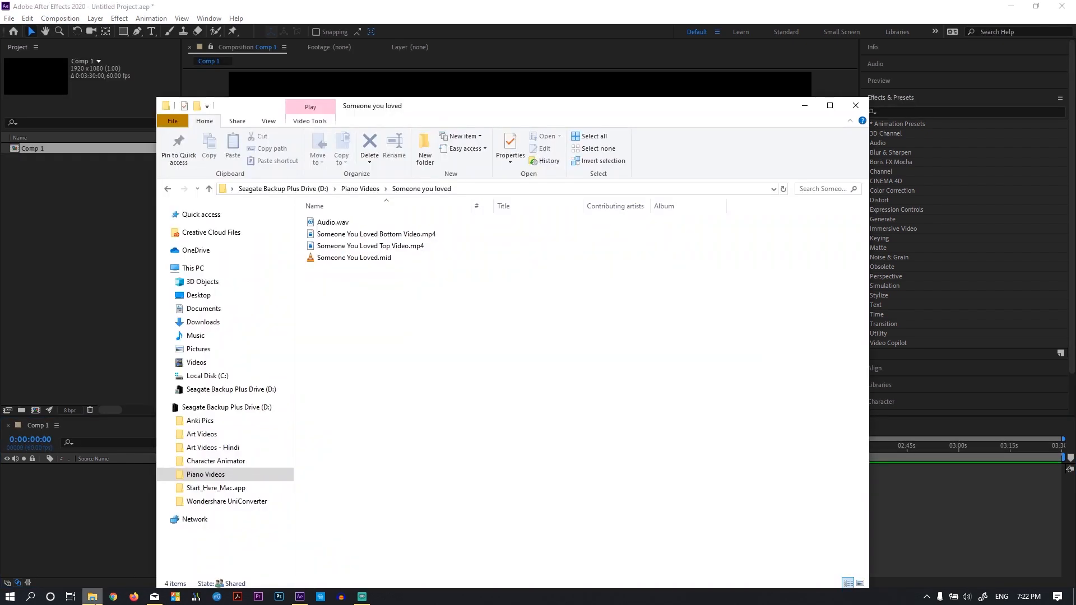
left_click(448, 251)
left_click_drag(449, 251, 409, 220)
left_click_drag(349, 240, 98, 287)
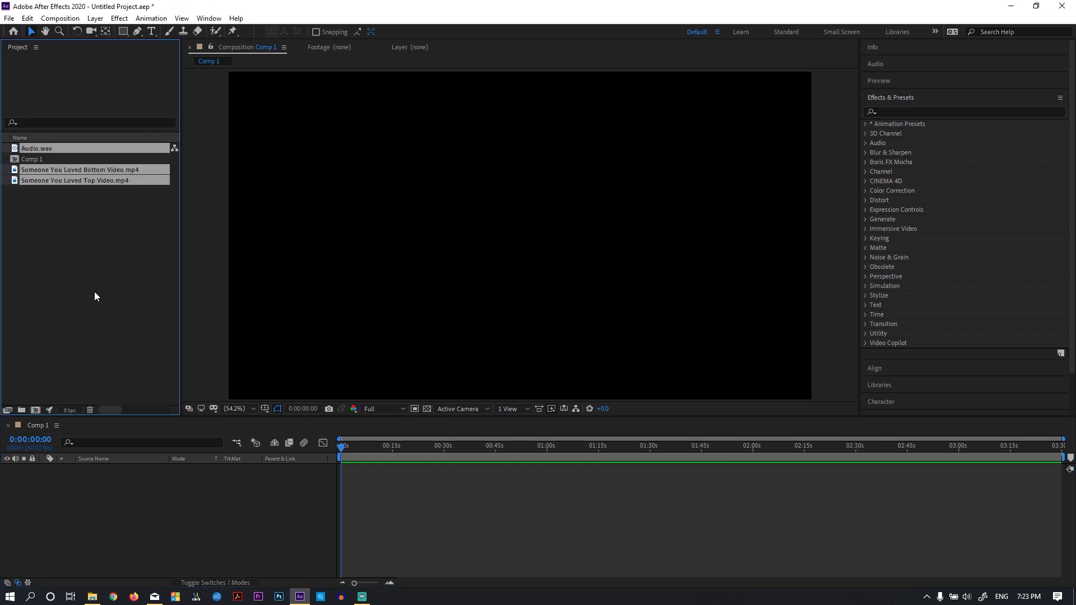
left_click(106, 241)
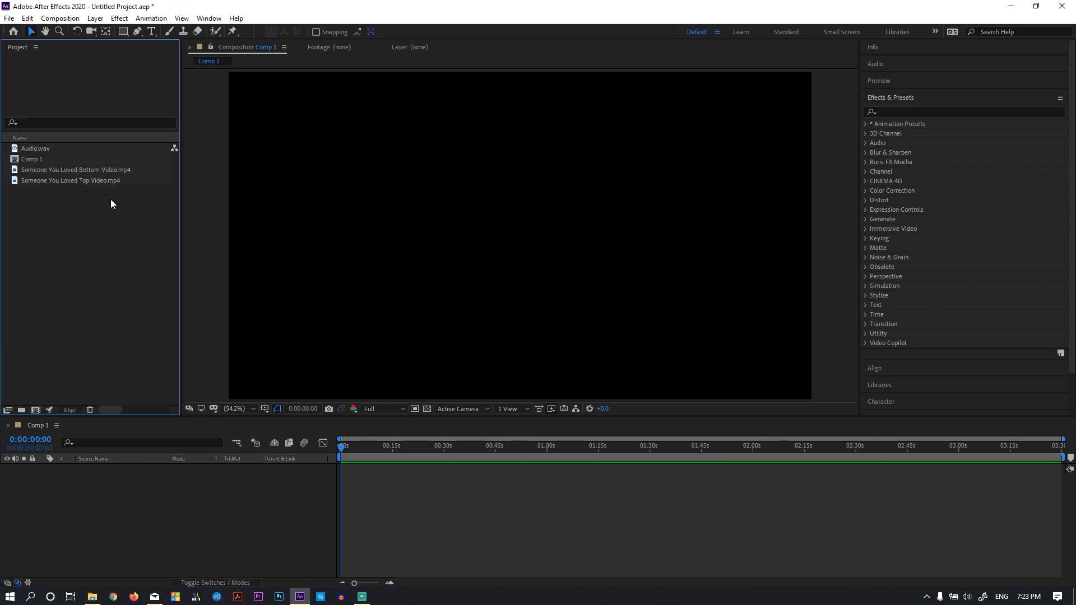
Open the Someone You Loved Bottom Video.mp4 footage and set its in point at 0:00:09:16
left_click(107, 170)
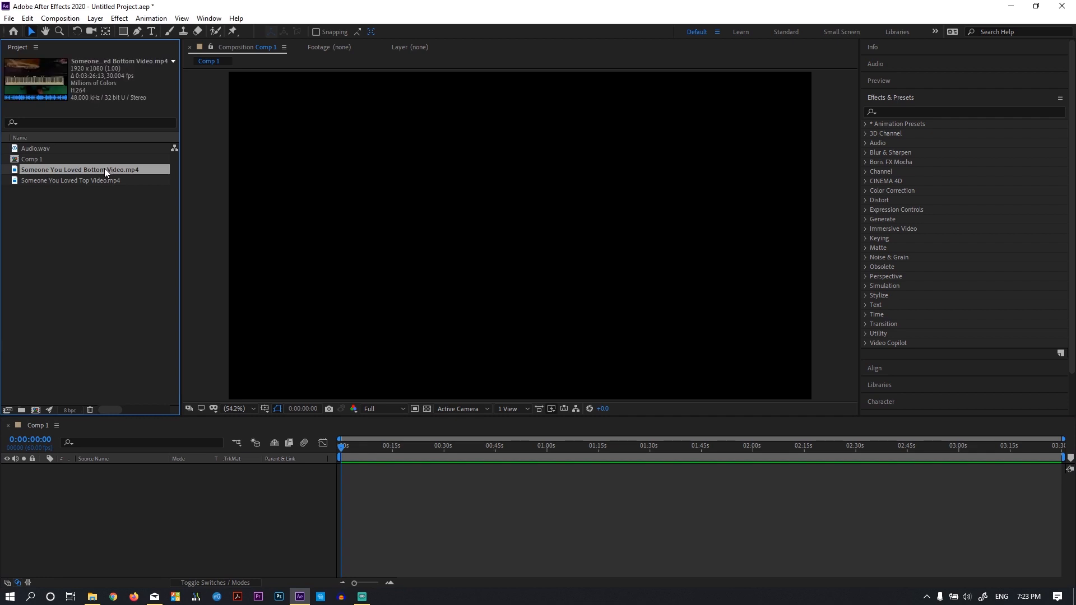
double_click(104, 169)
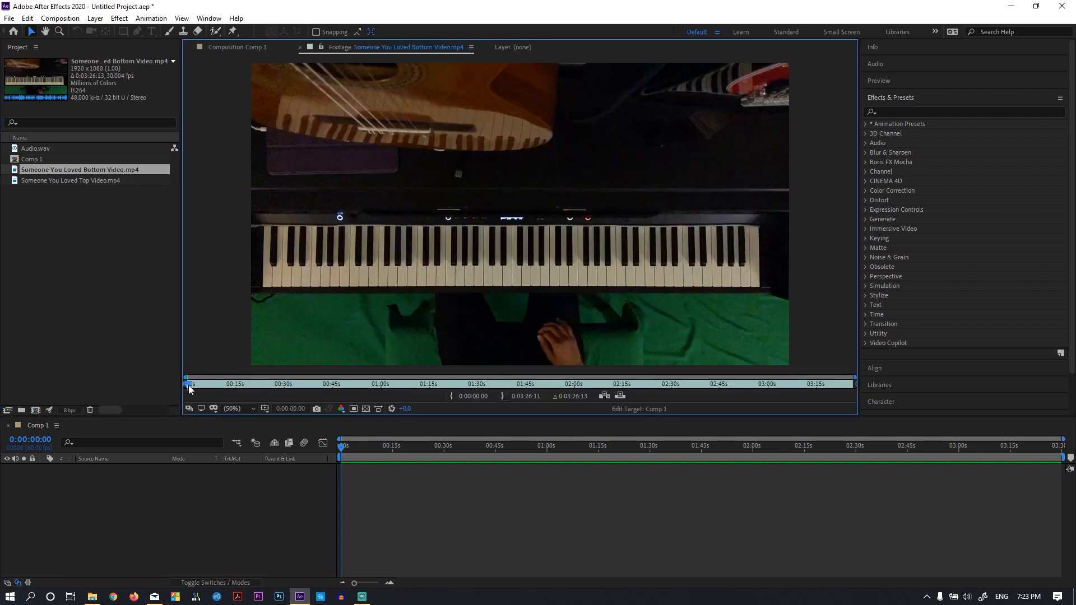
left_click_drag(192, 385, 220, 391)
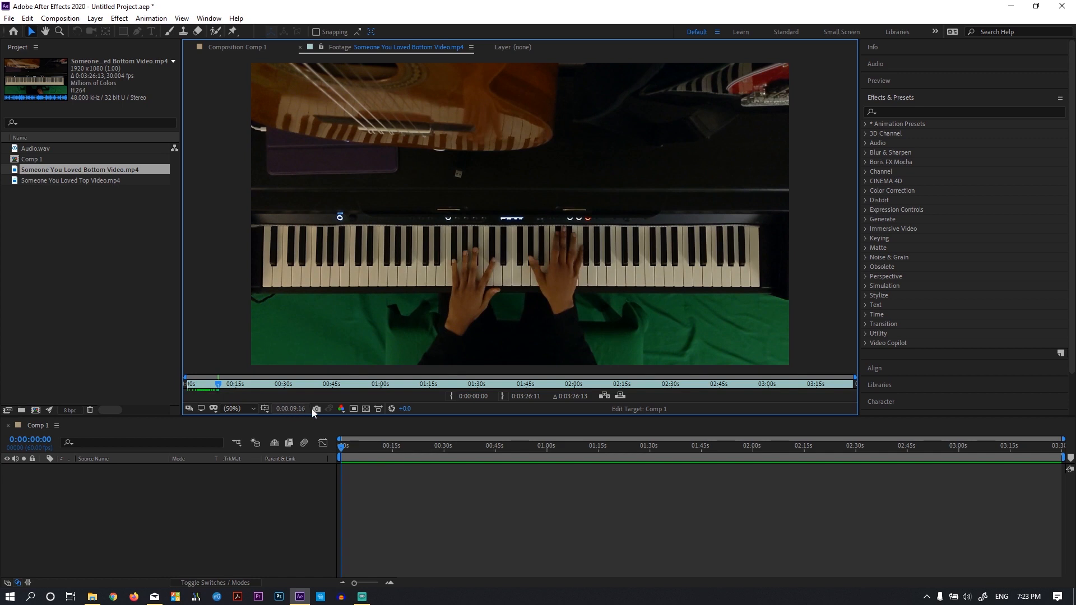
left_click(452, 395)
Set the bottom footage's out point at 0:03:22:23, where the playing has ended, and add the clip to Comp 1
left_click_drag(221, 384, 510, 364)
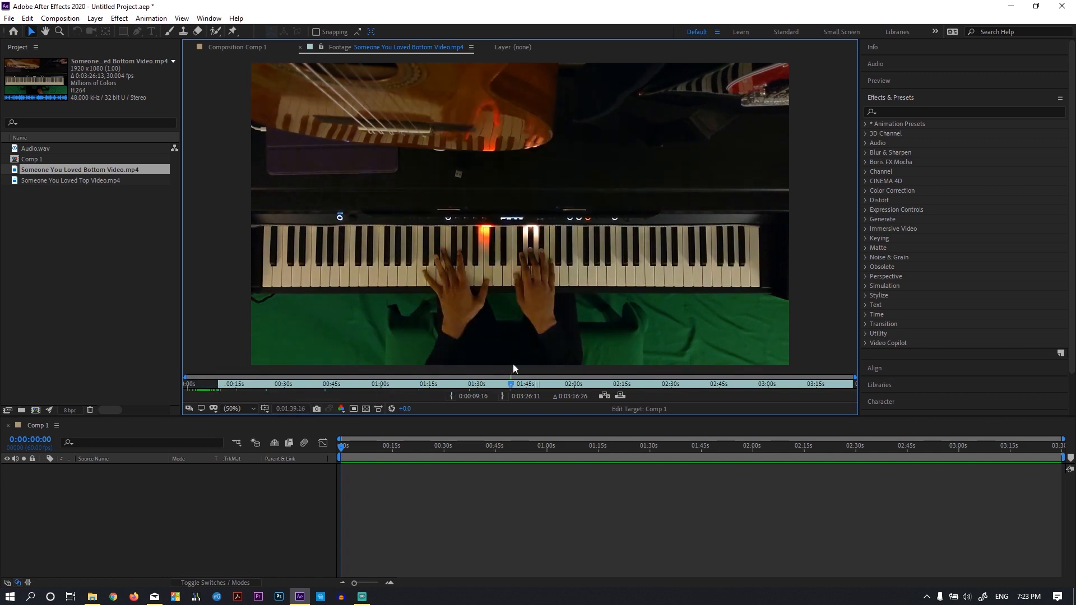
left_click_drag(601, 377, 839, 378)
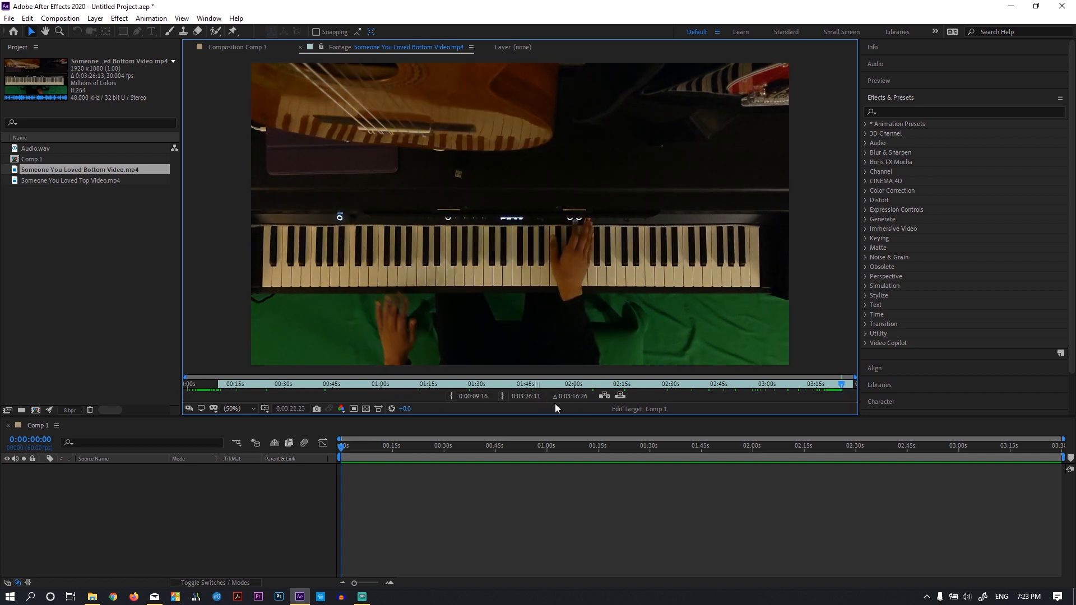
left_click(503, 395)
left_click_drag(62, 170, 96, 492)
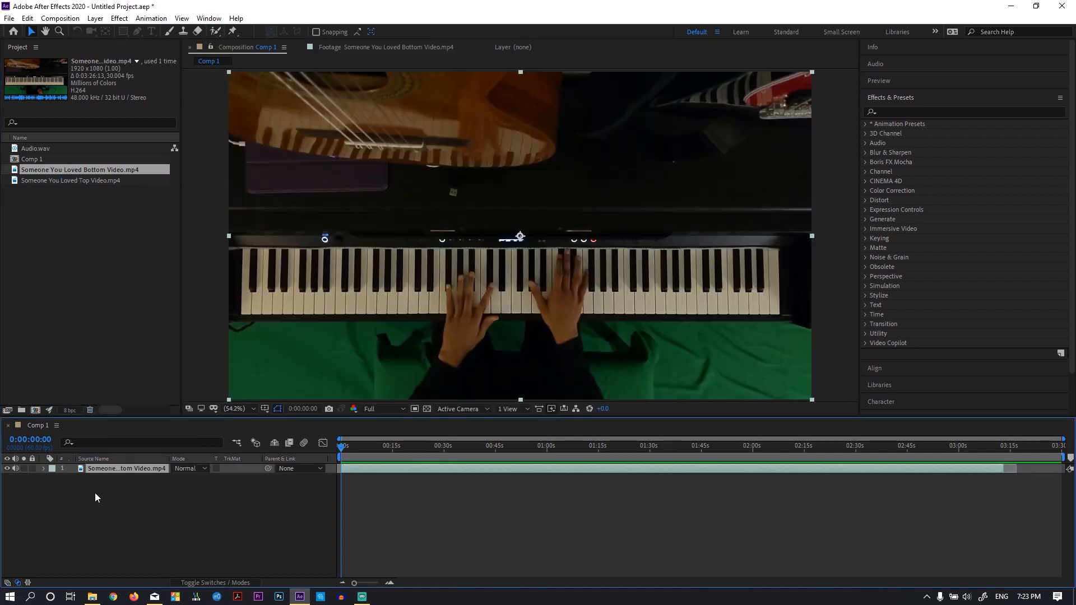
Scale the bottom video layer to 108.5% and set its horizontal position to 994 so the keyboard fills the frame width
left_click(43, 469)
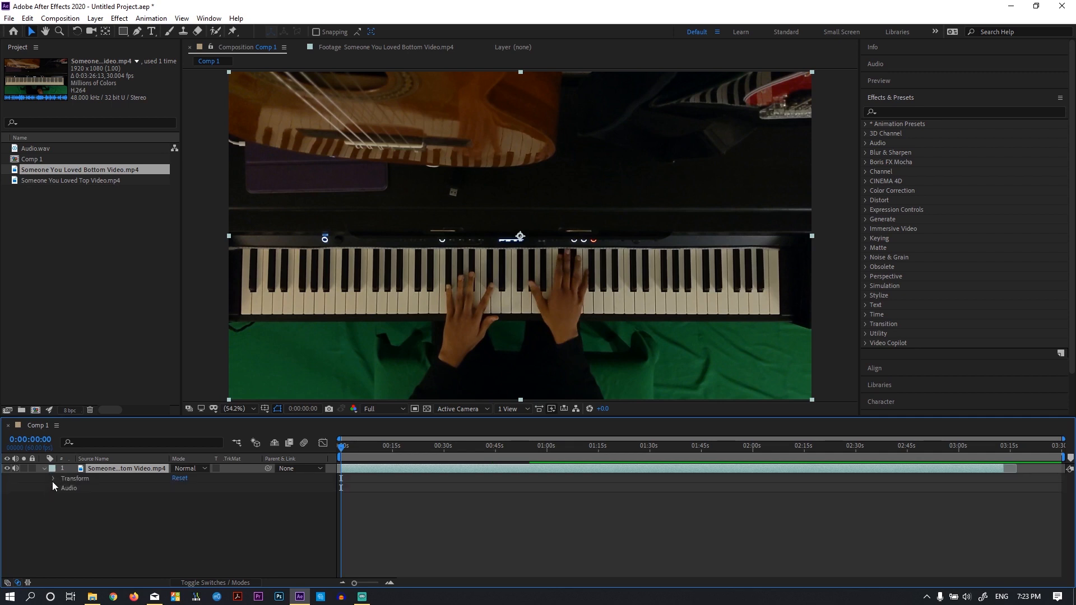
left_click(52, 479)
left_click(189, 507)
type("10")
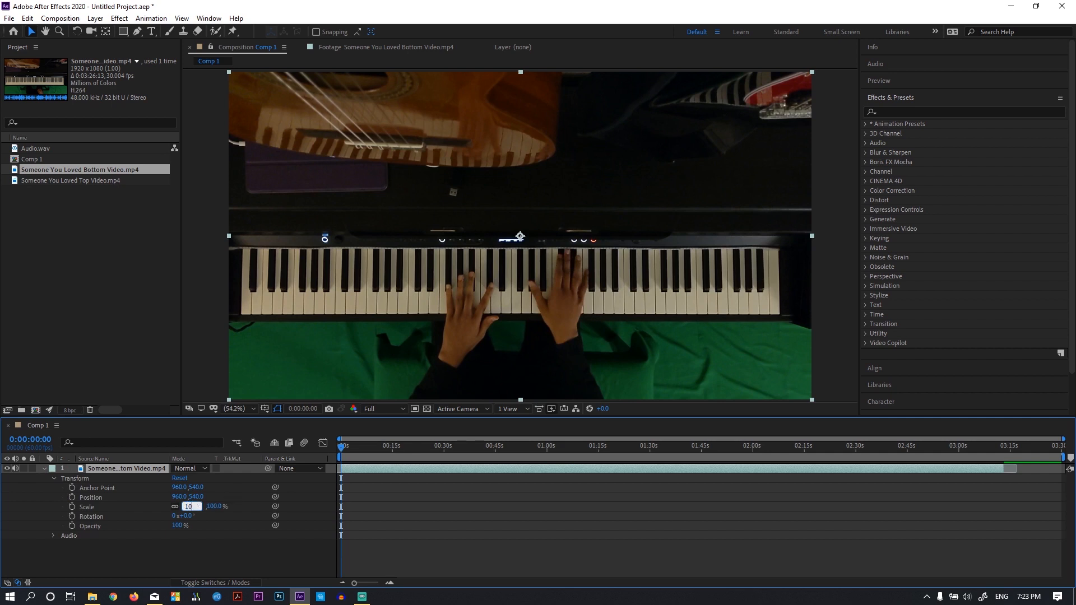
type("8.5")
key("Return")
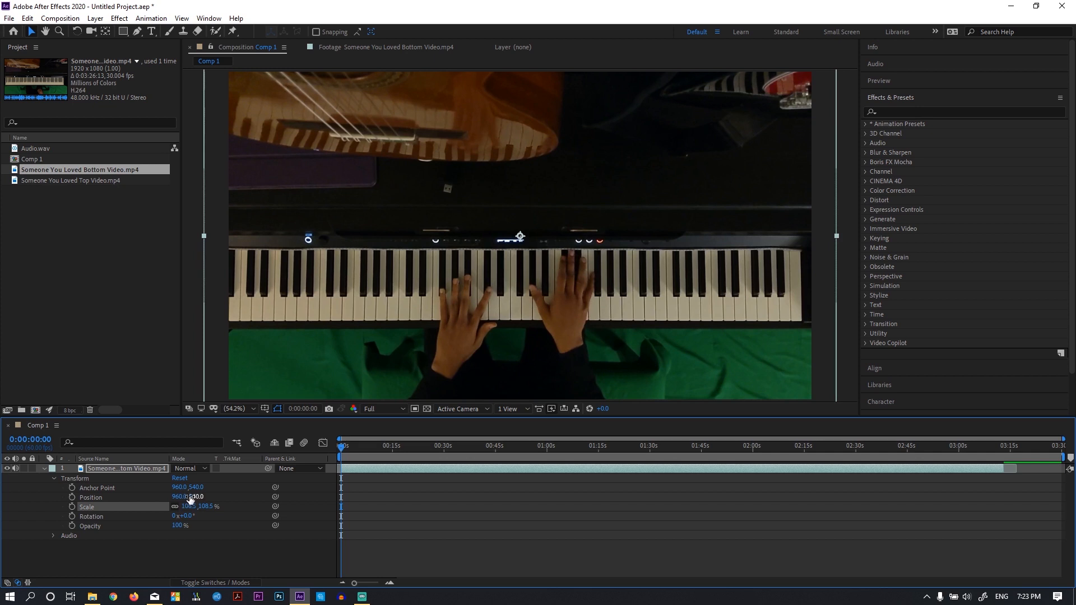
left_click_drag(177, 497, 196, 497)
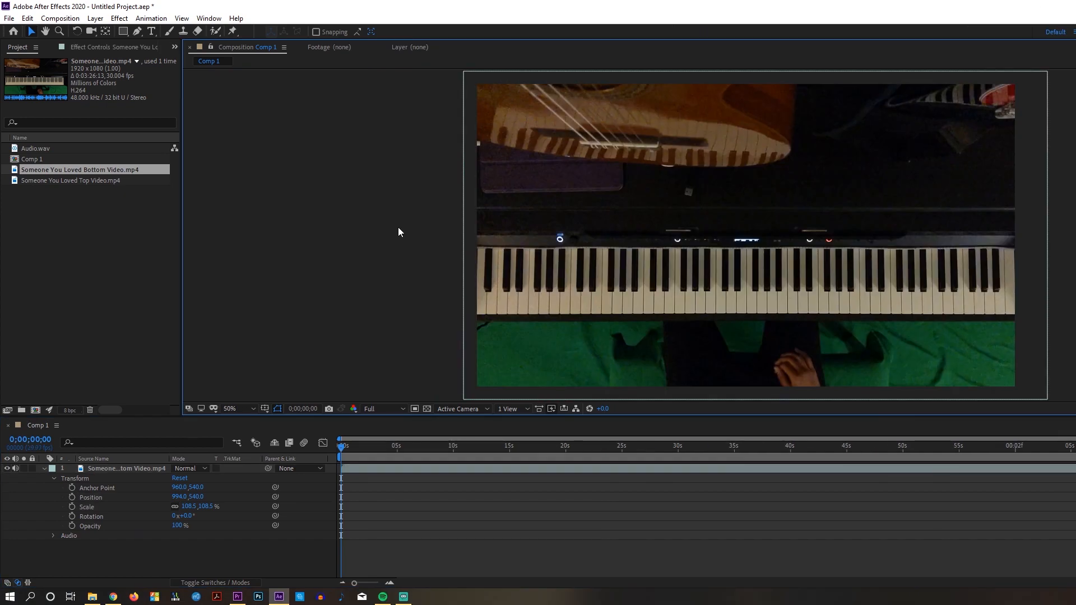
Show the rulers and place horizontal guides at the lower and upper edges of the piano keys
left_click(182, 18)
left_click(205, 120)
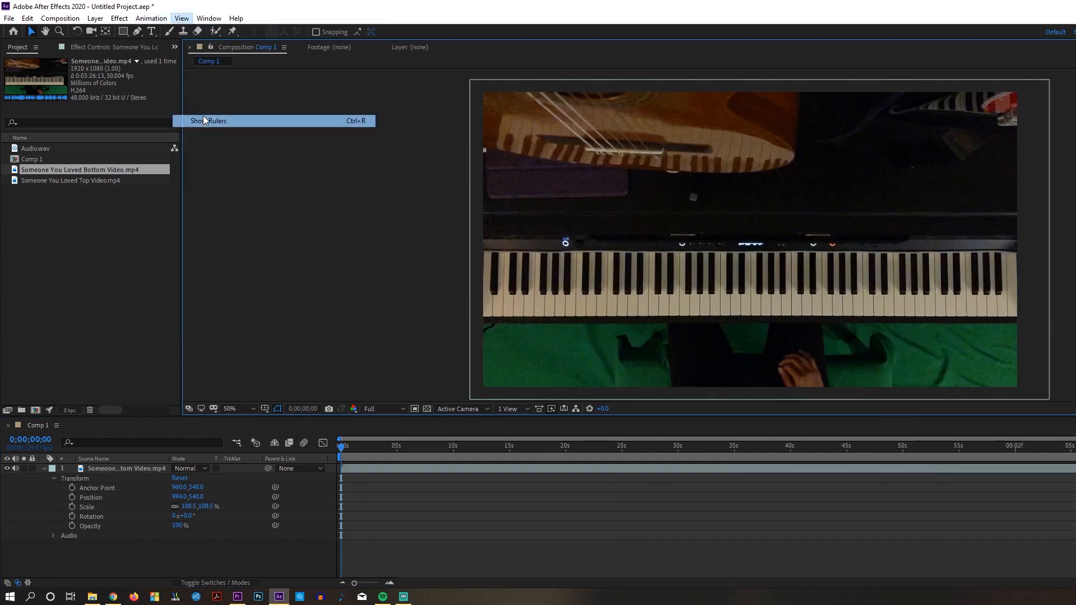
left_click_drag(368, 74, 373, 319)
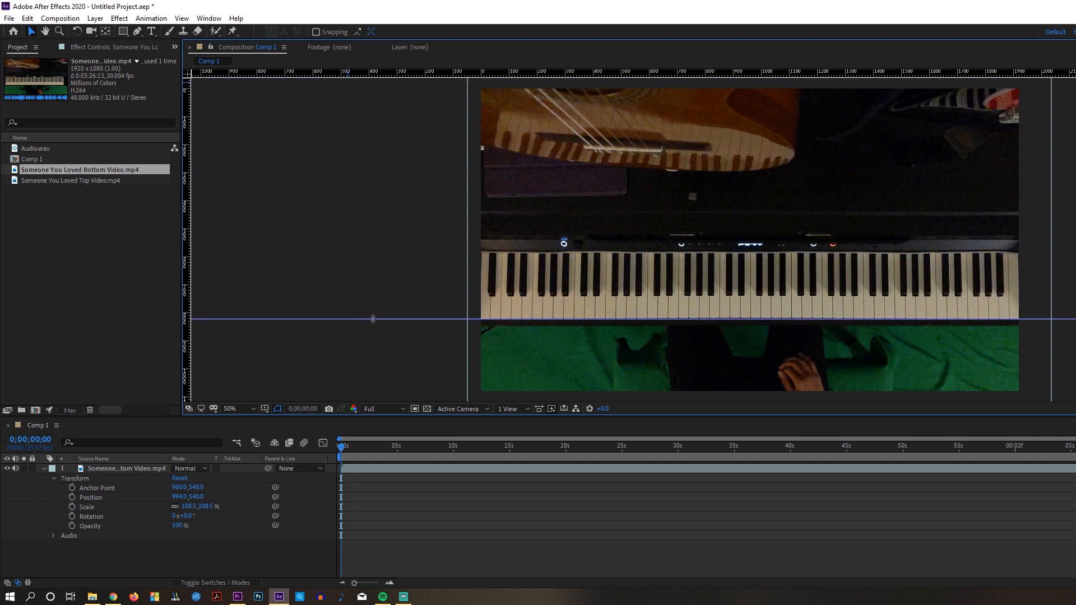
left_click_drag(399, 74, 406, 254)
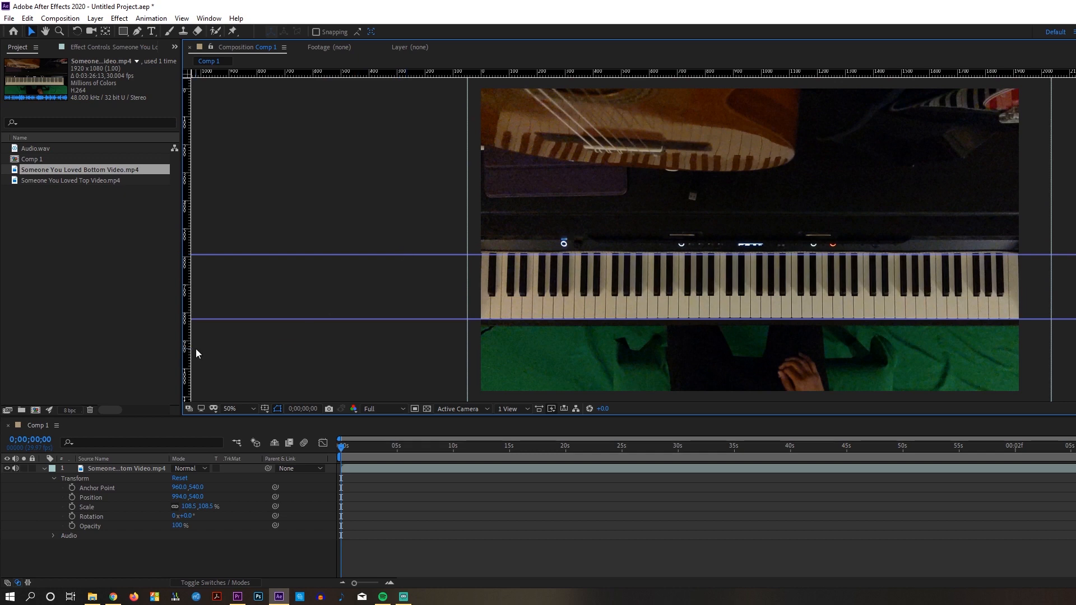
Try rotating the bottom video layer against the guides and reset its rotation to 0
left_click_drag(175, 515, 191, 518)
left_click(185, 515)
type("0")
key("Return")
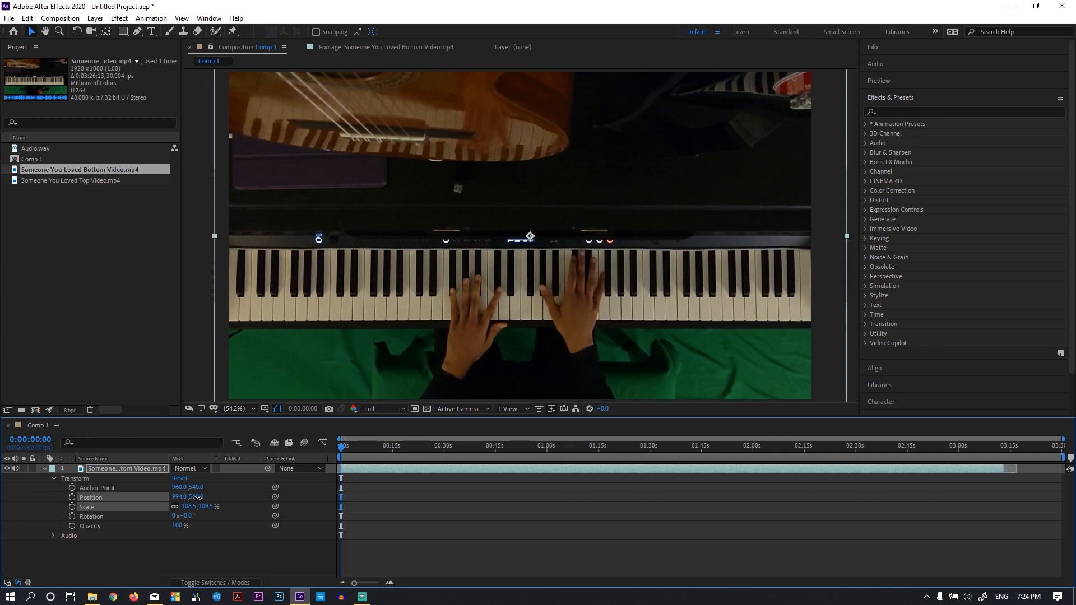
Try nudging the bottom video layer sideways to 990 and return its horizontal position to 994
left_click_drag(197, 497, 196, 497)
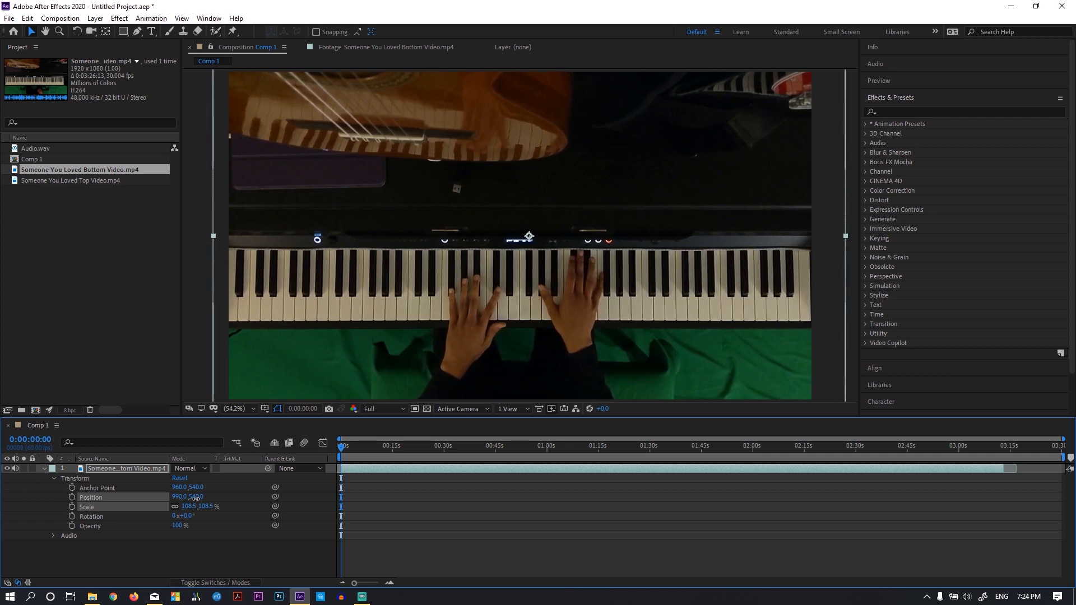
left_click_drag(196, 497, 199, 498)
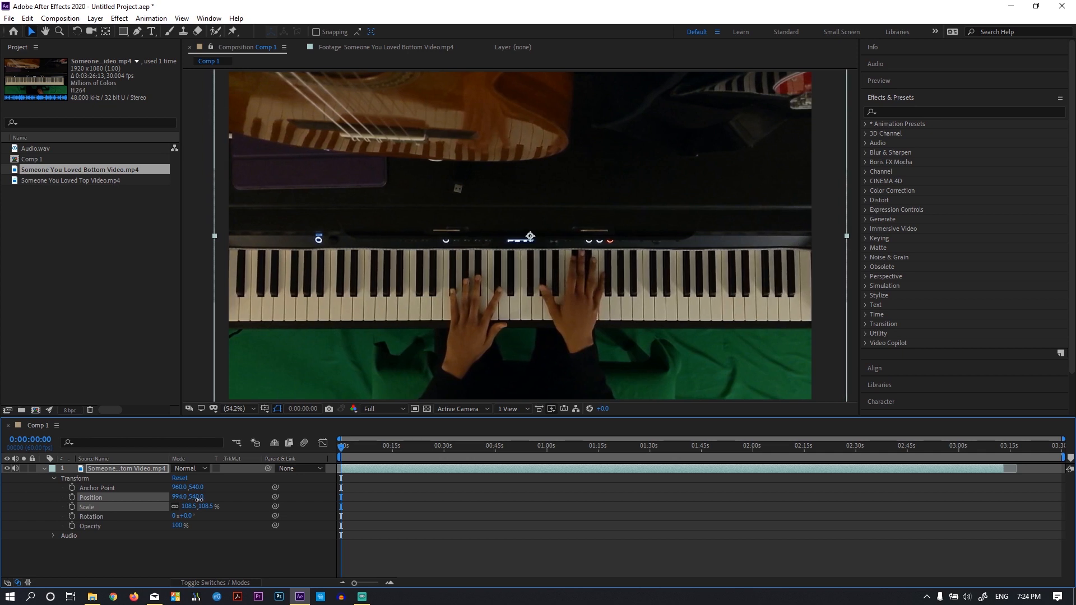
left_click(199, 497)
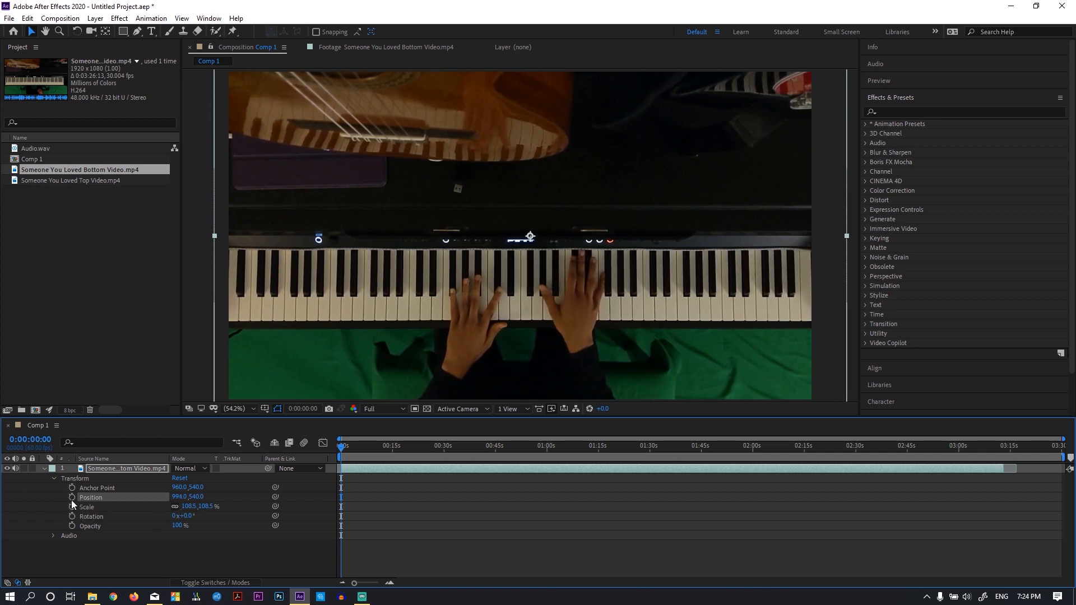
Duplicate the bottom video layer, hide the upper copy and mute the audio of both copies
left_click(44, 469)
left_click(95, 470)
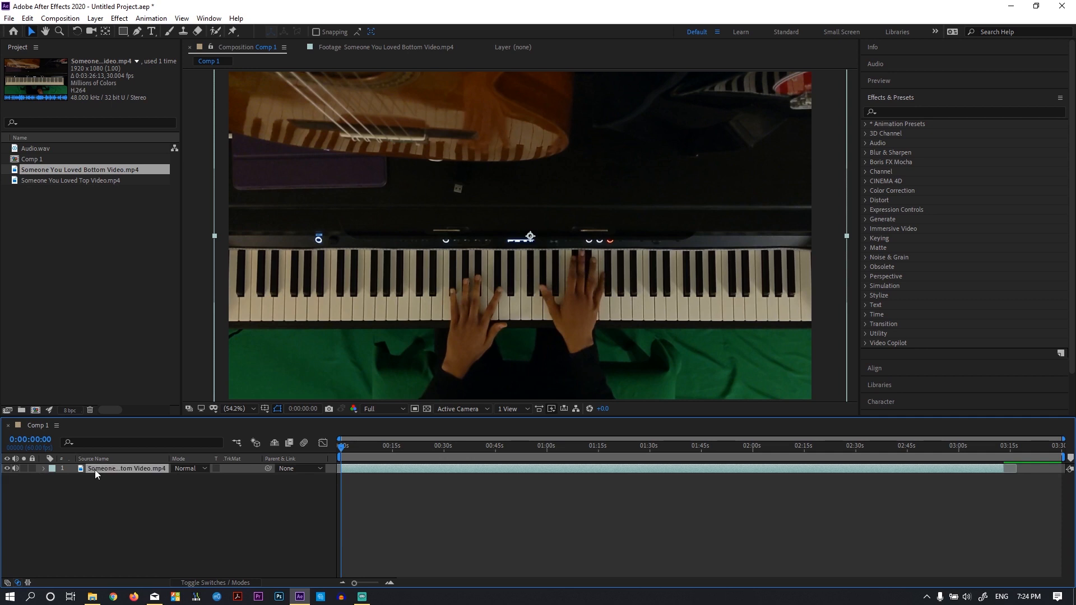
key("ctrl+d")
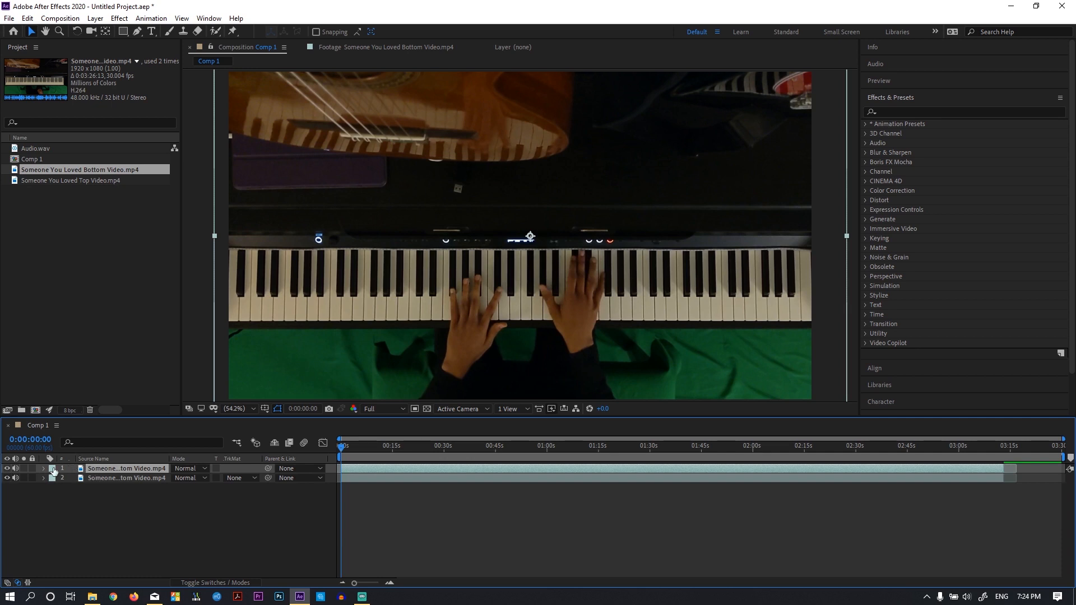
left_click(7, 469)
left_click(16, 468)
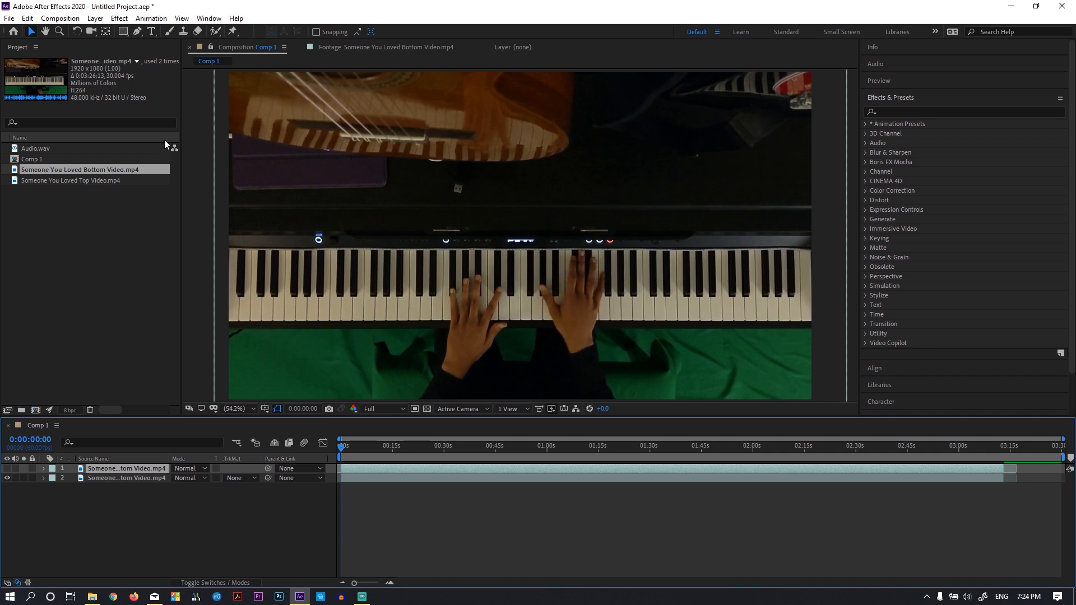
Apply the Keylight + Key Cleaner + Advanced Spill Suppressor preset to the lower layer and sample the green cloth as its Screen Colour
left_click(898, 112)
type("key")
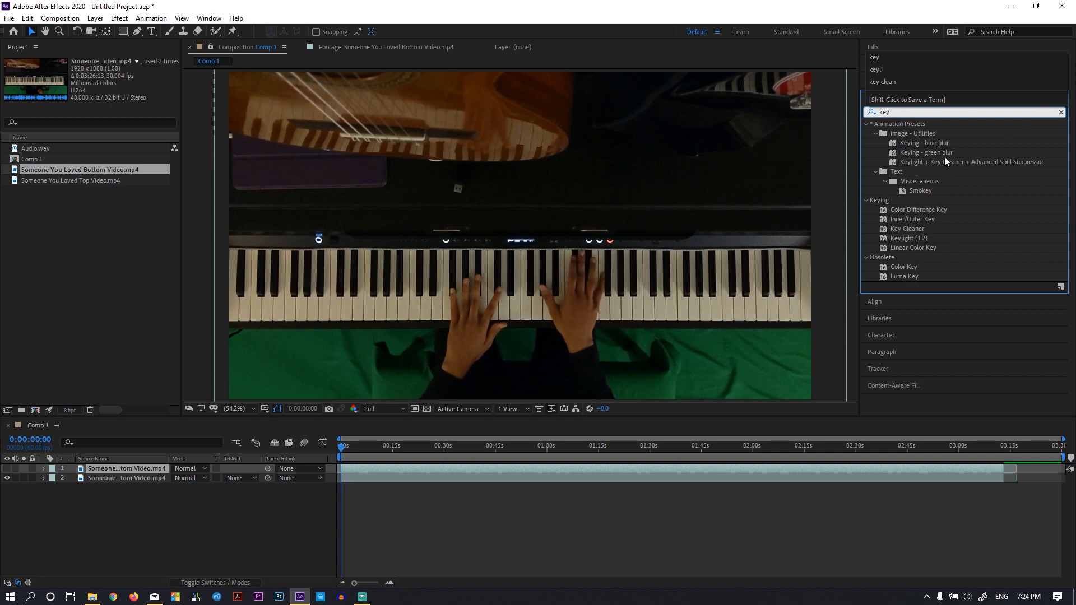
left_click_drag(944, 162, 570, 341)
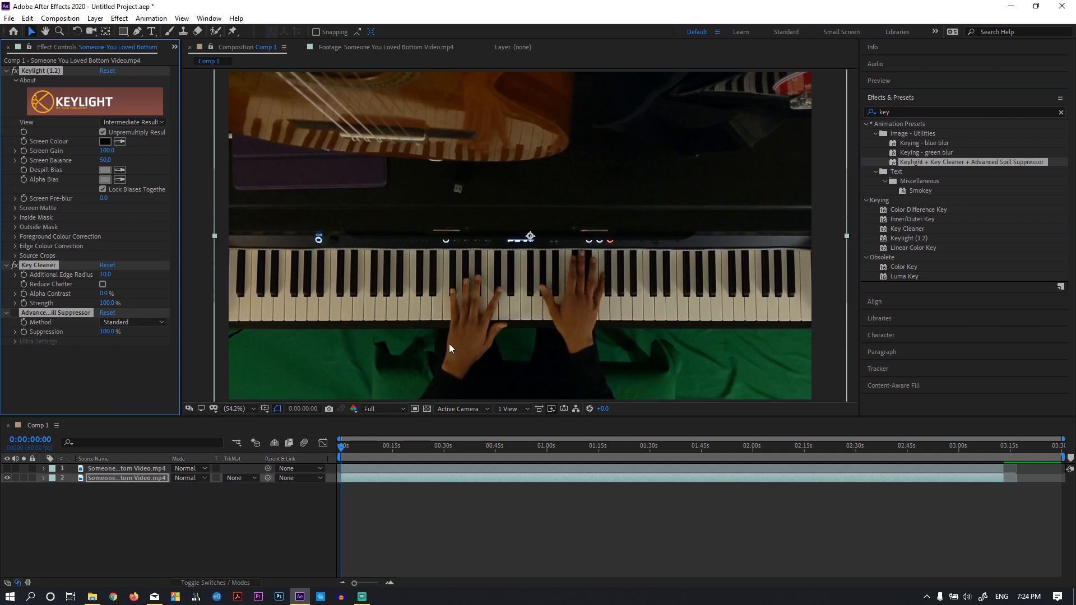
left_click(119, 141)
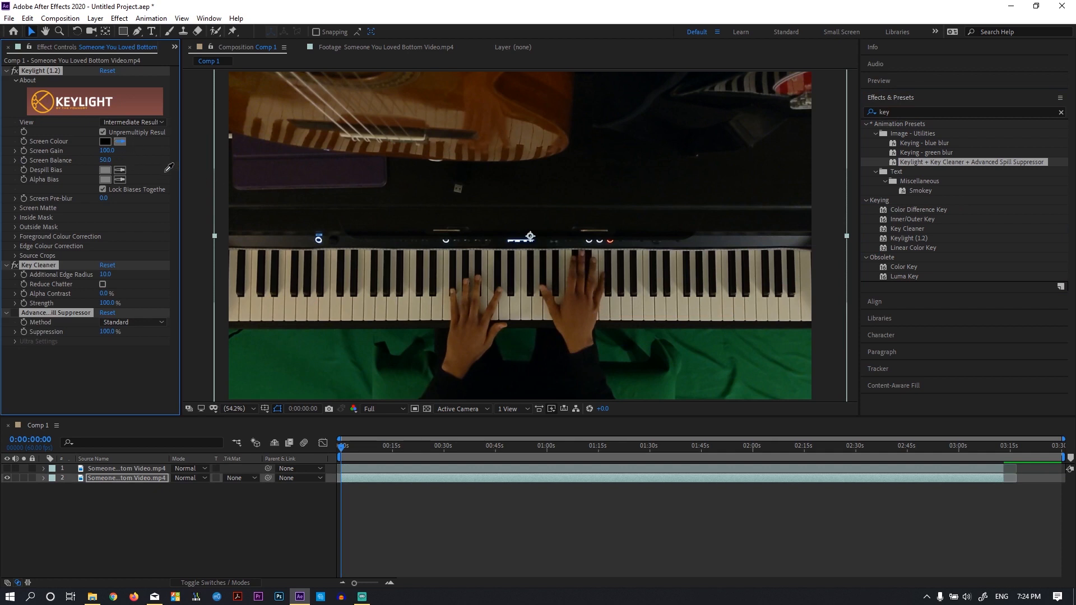
left_click(330, 369)
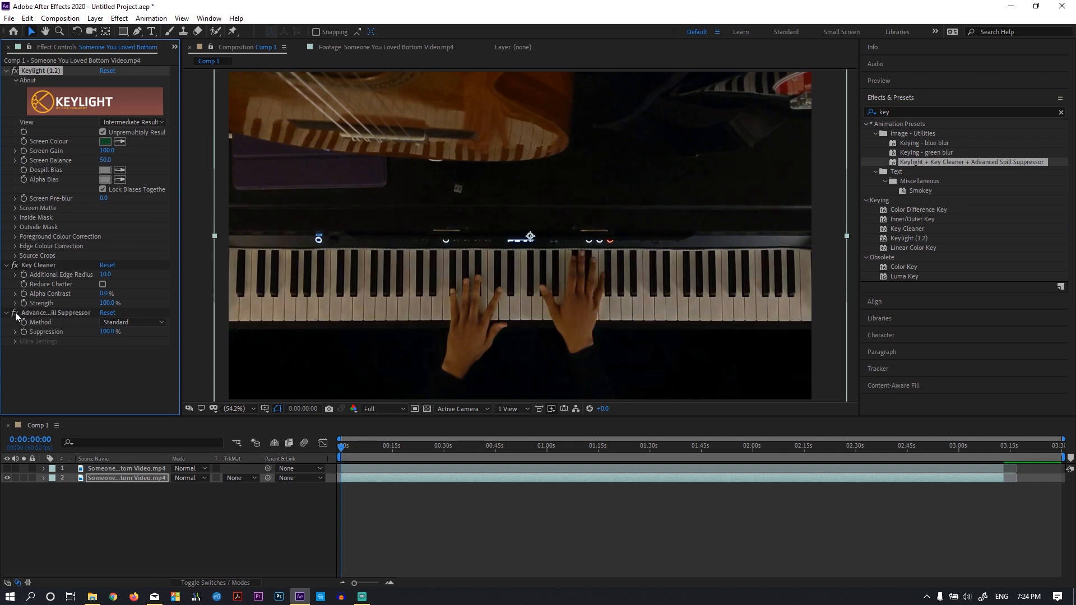
Select the upper copy, turn on the rulers and add horizontal guides along the keyboard's bottom and top edges
left_click(106, 469)
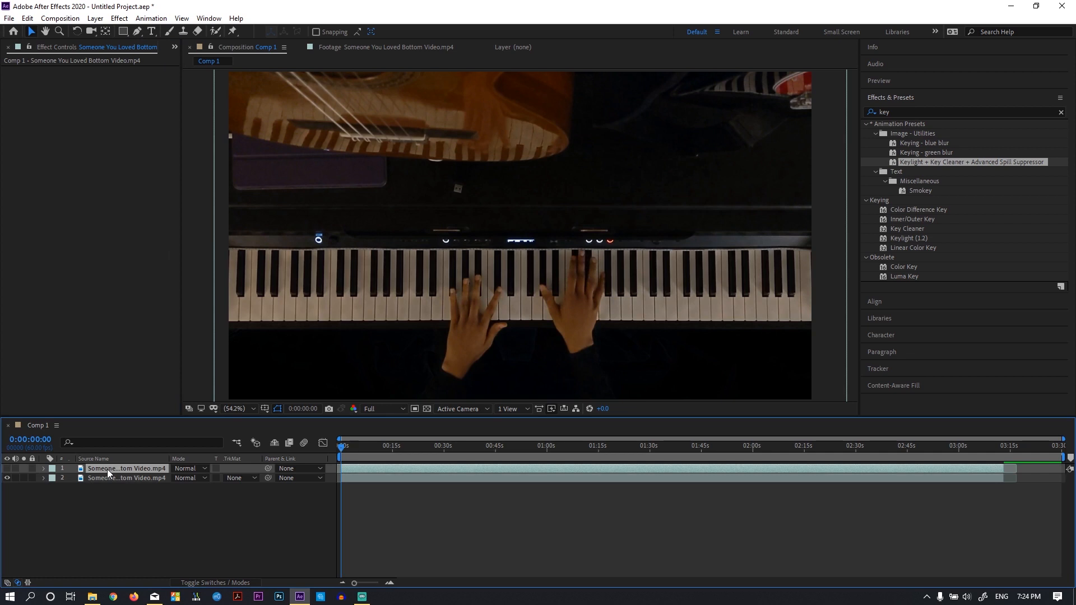
left_click(178, 19)
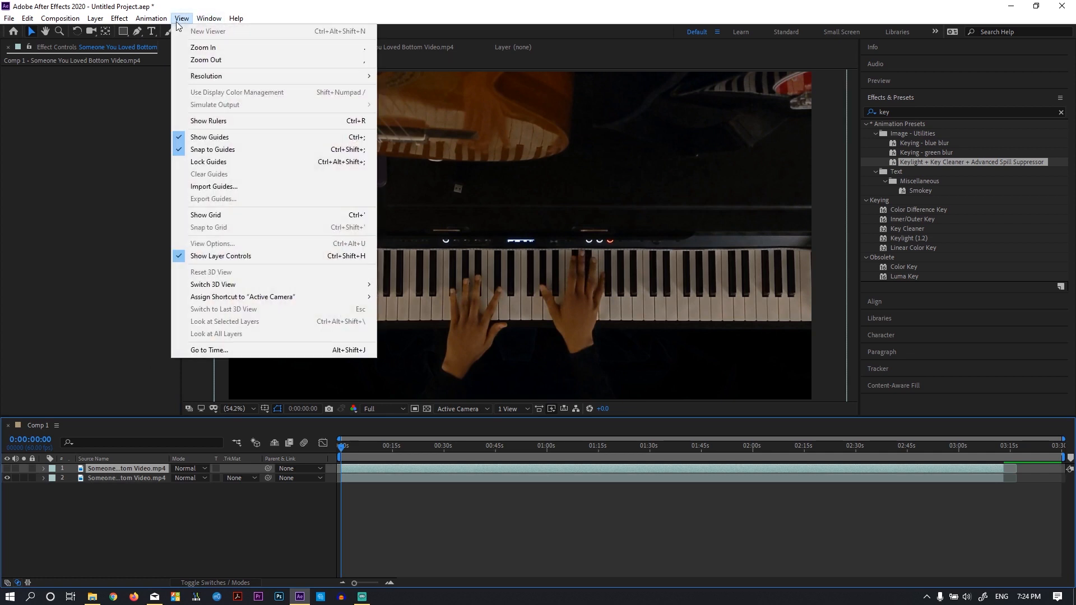
left_click(209, 121)
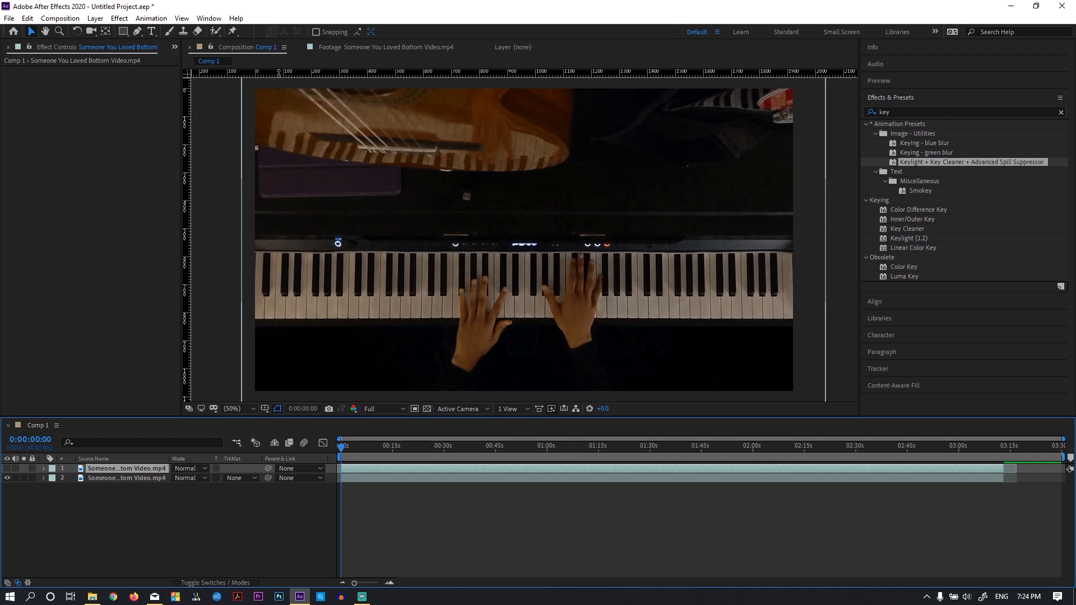
left_click_drag(282, 73, 250, 318)
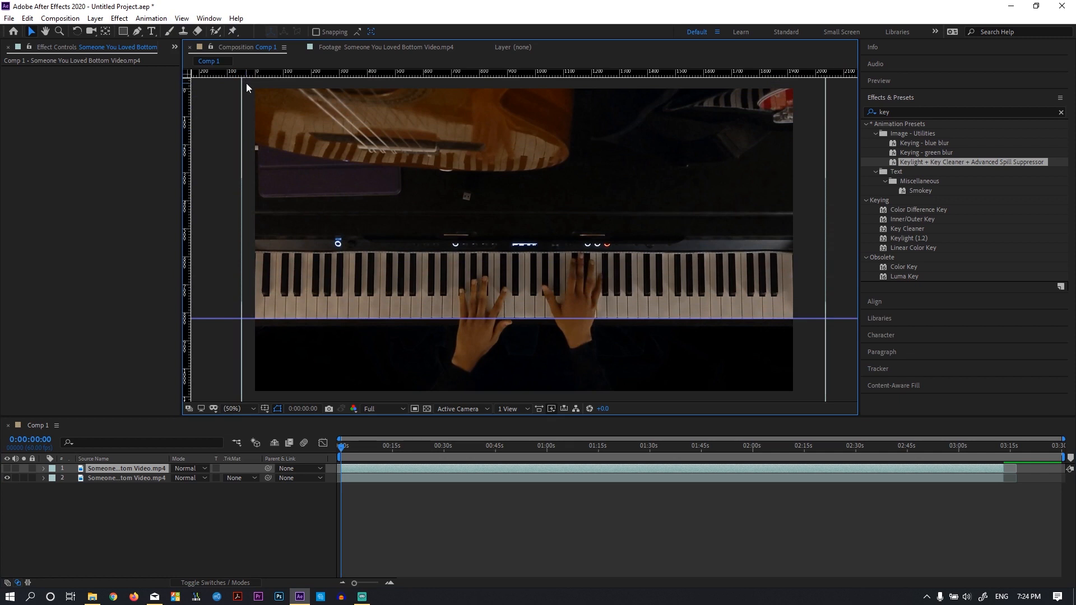
left_click_drag(248, 76, 251, 253)
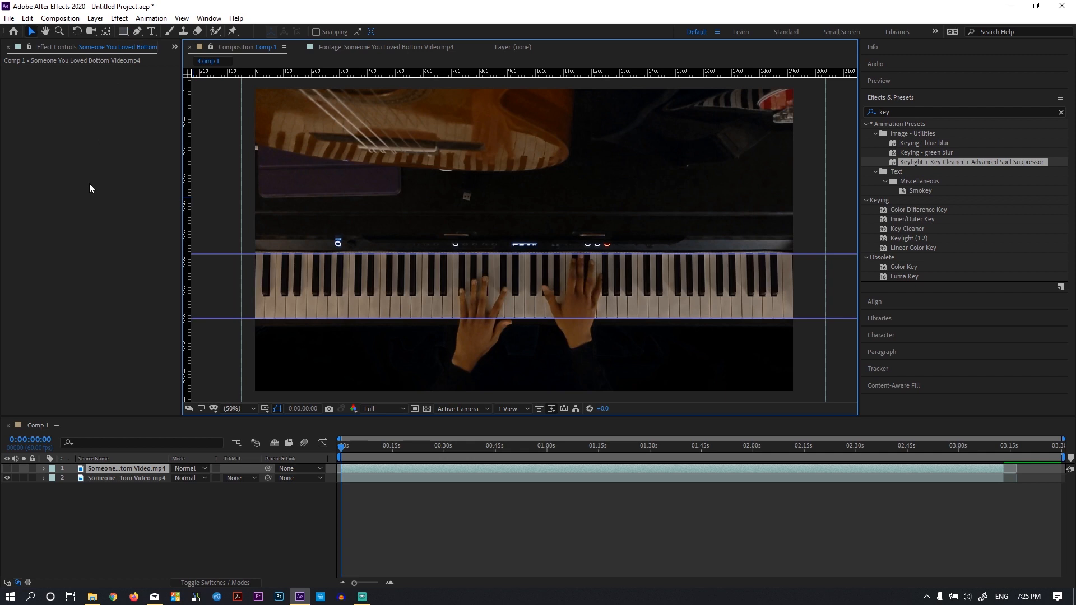
Unhide the upper copy and draw a rectangular mask on it covering everything from the keyboard's bottom edge up to the frame's top
left_click(8, 469)
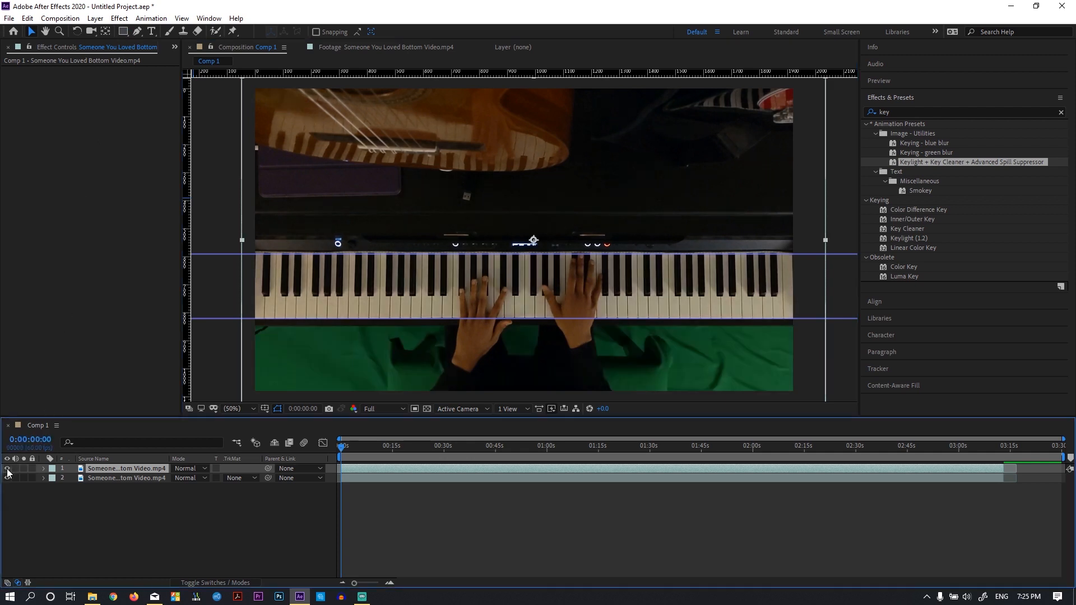
left_click(123, 32)
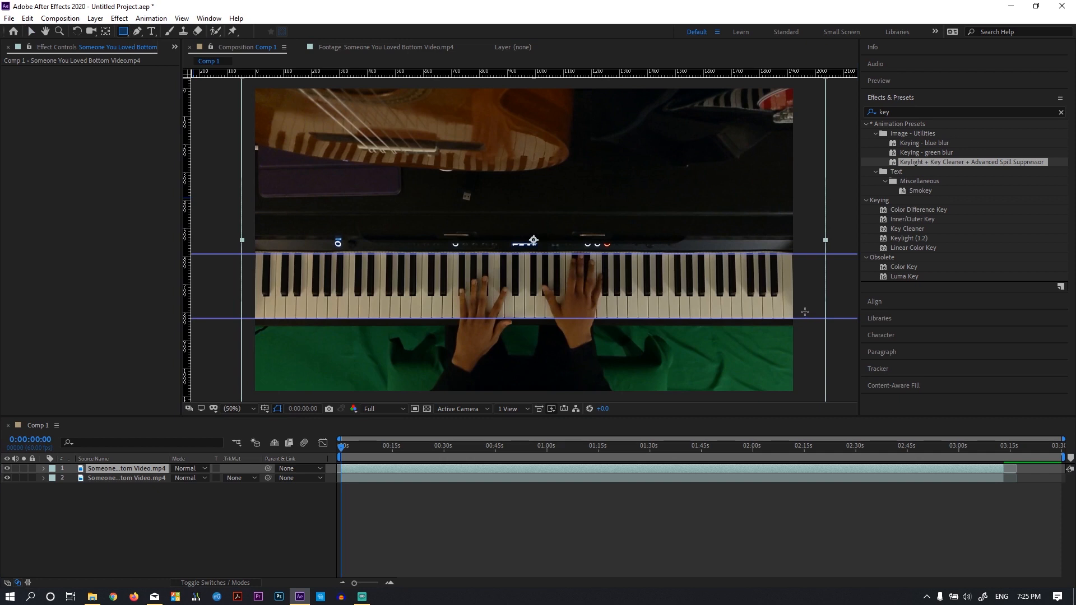
left_click_drag(803, 318, 239, 85)
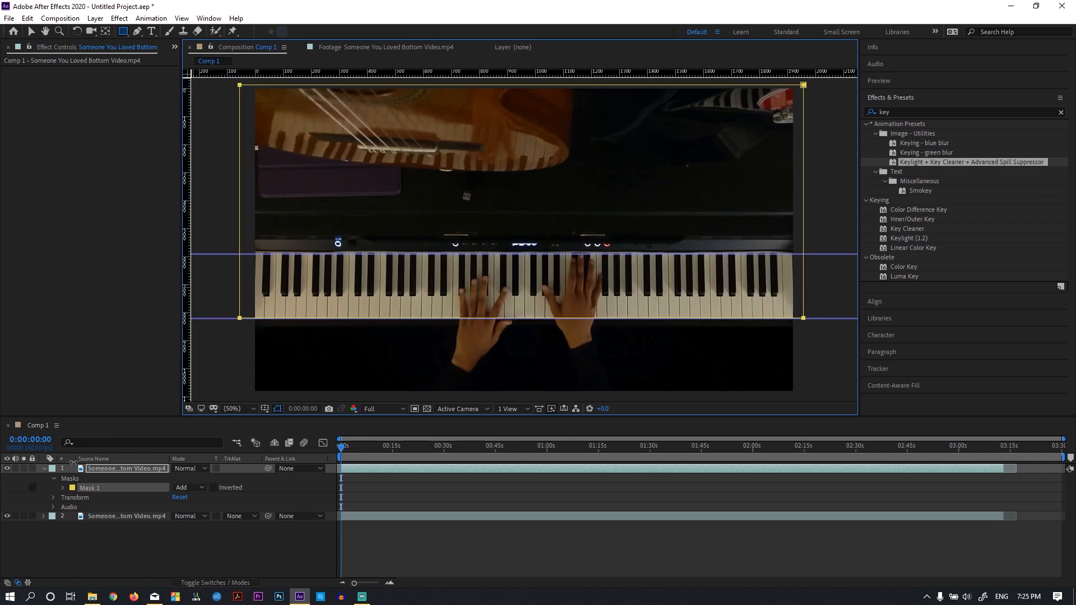
left_click(99, 469)
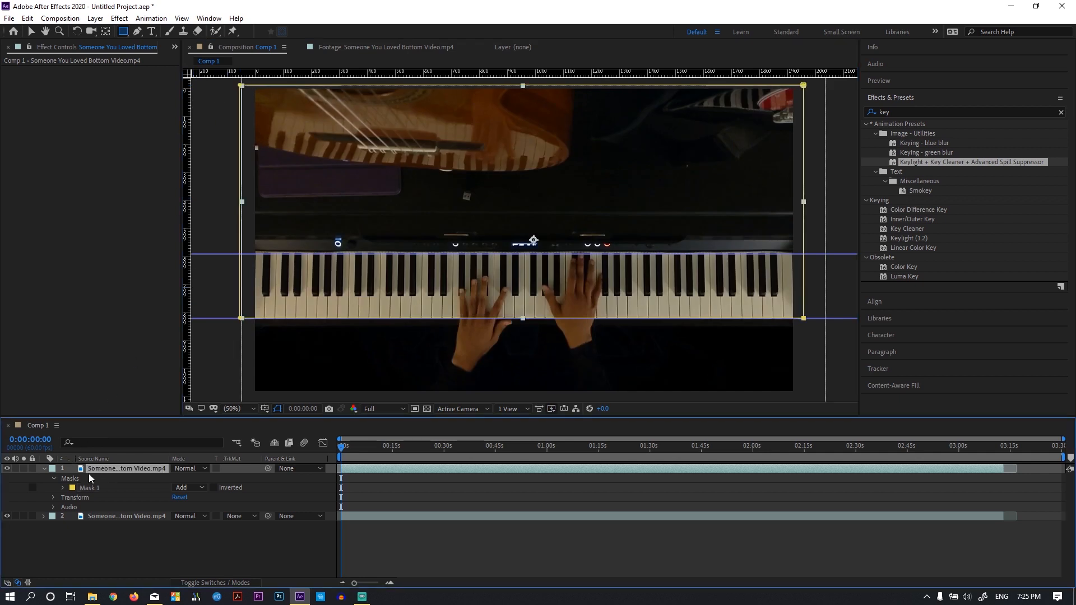
left_click(44, 468)
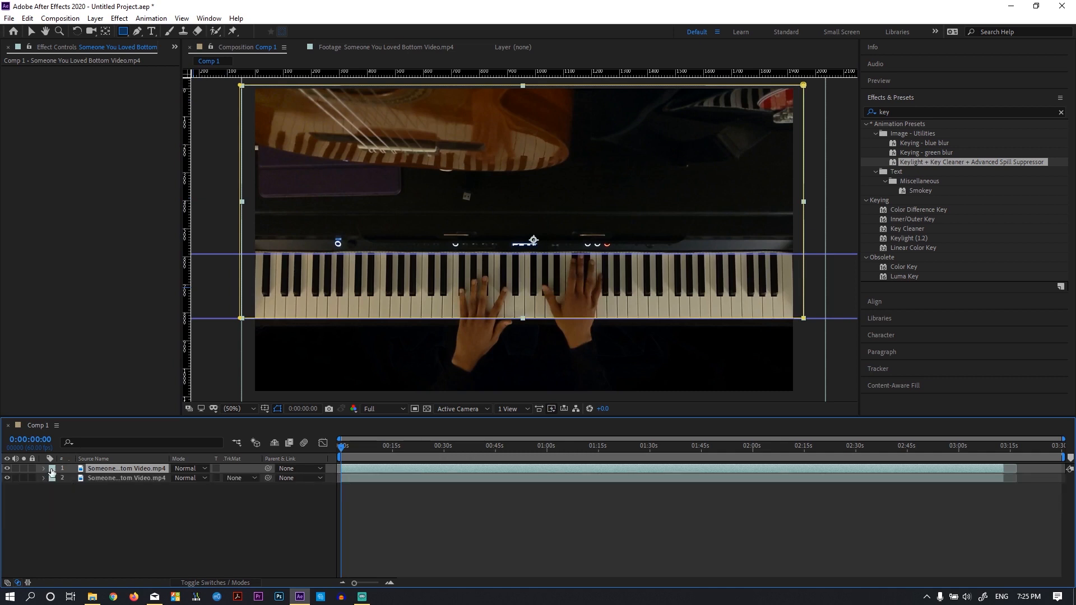
Pre-compose both bottom video layers into a new composition named Bottom Video
left_click(106, 503)
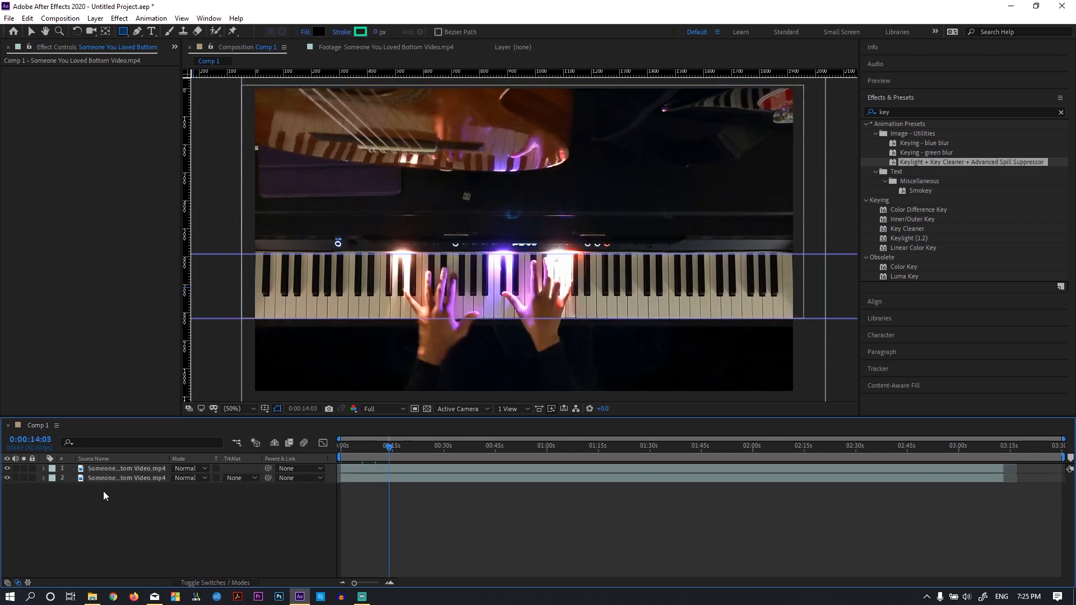
key("ctrl+a")
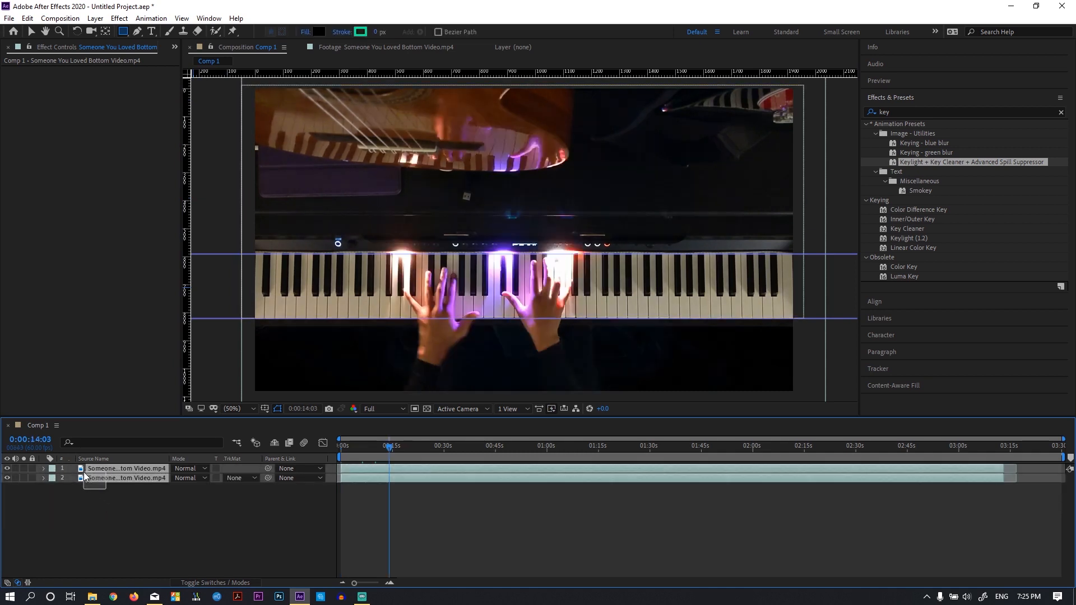
right_click(87, 476)
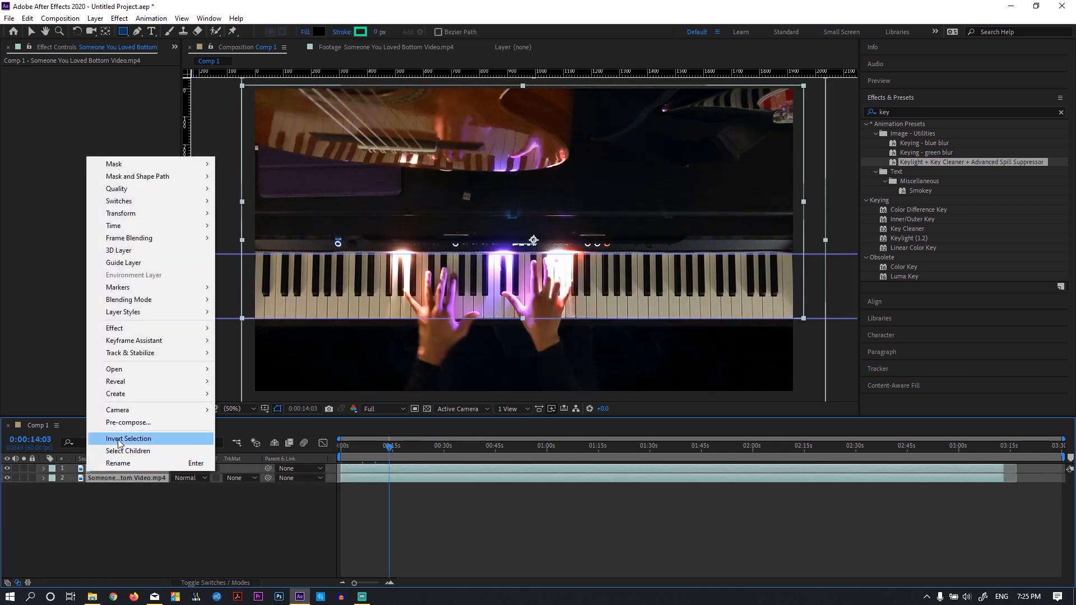
left_click(120, 422)
type("Bottom Video")
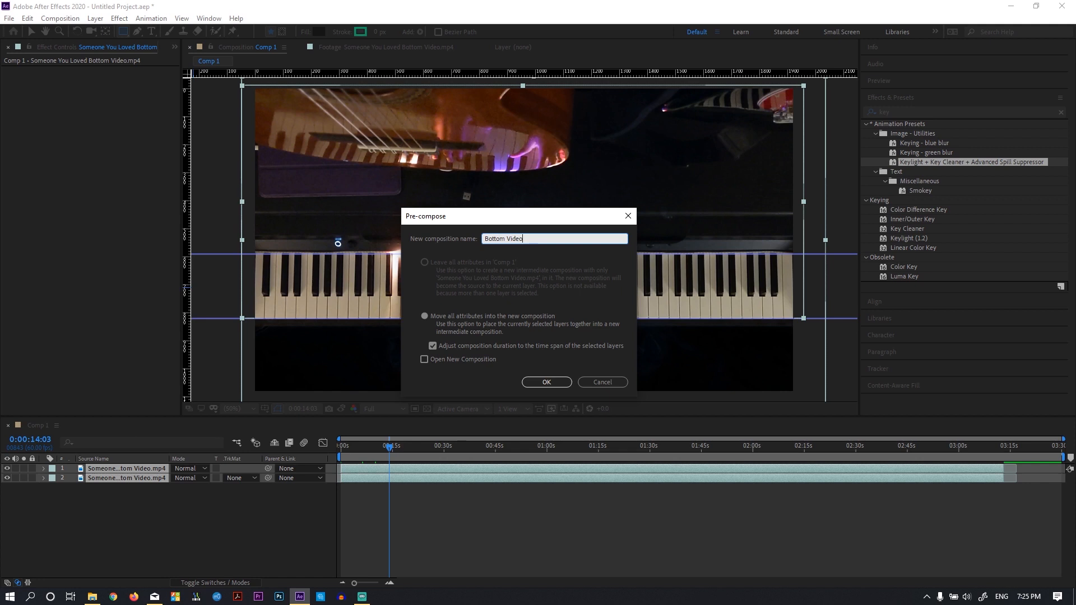
key("Return")
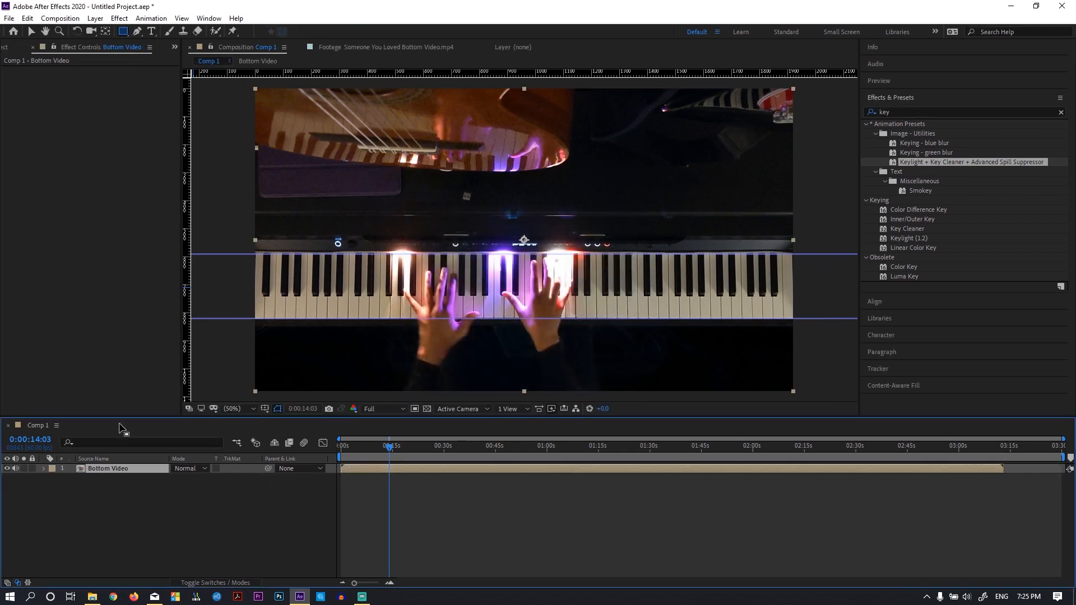
left_click(118, 495)
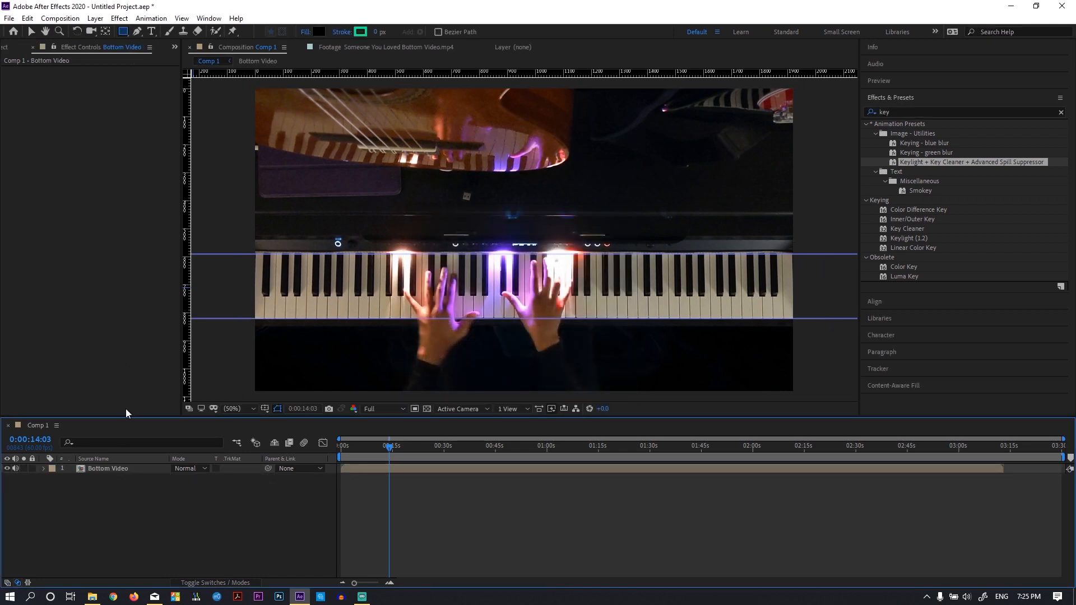
Add Someone You Loved Top Video.mp4 to Comp 1 above the Bottom Video layer and expand its Transform properties
left_click(32, 47)
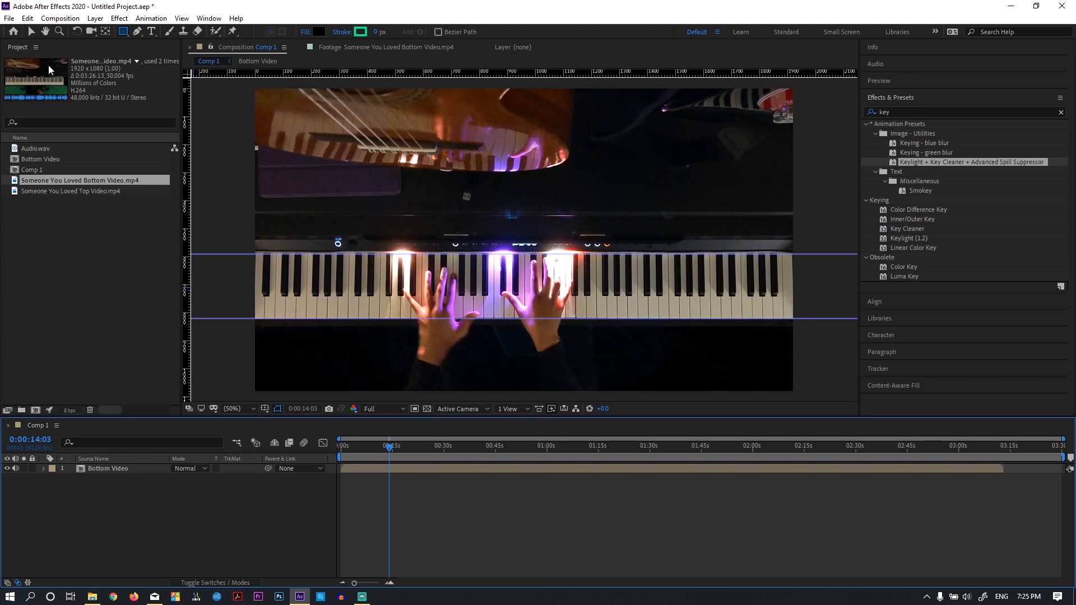
left_click(46, 195)
left_click_drag(46, 194, 55, 471)
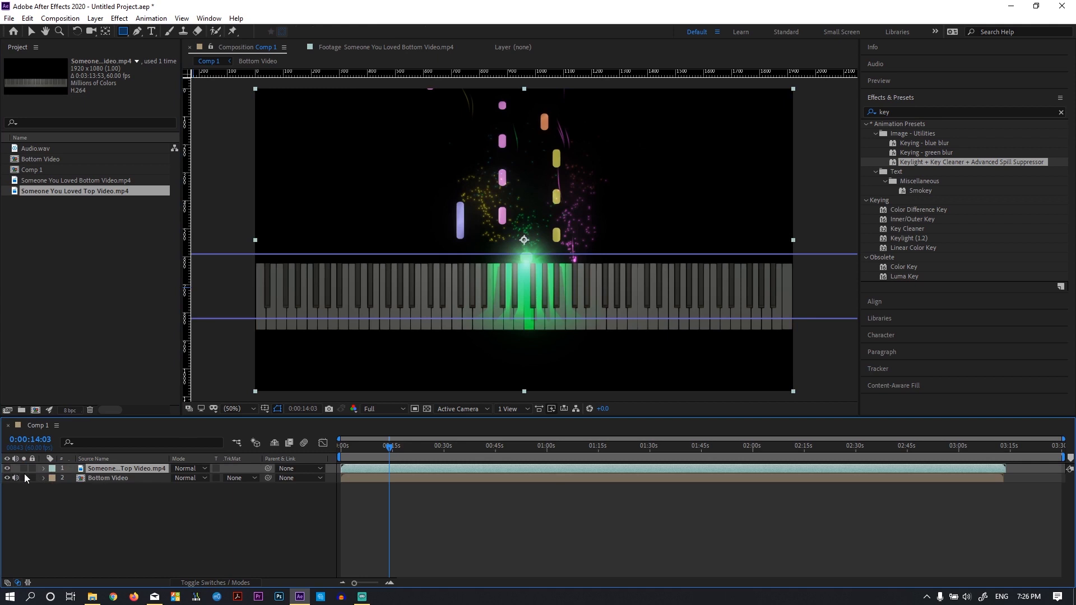
left_click(43, 469)
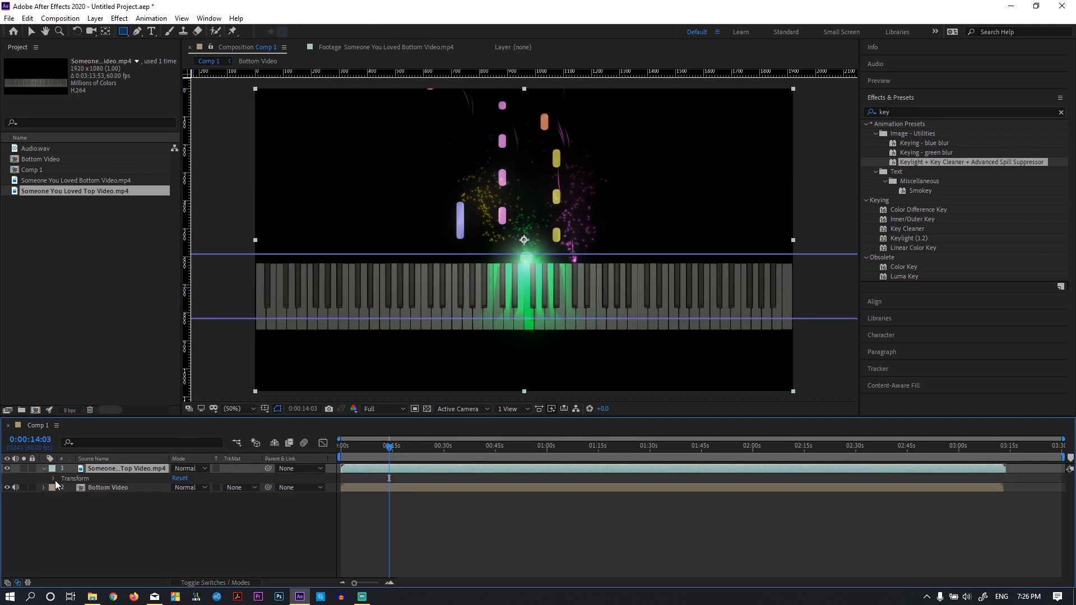
left_click(54, 479)
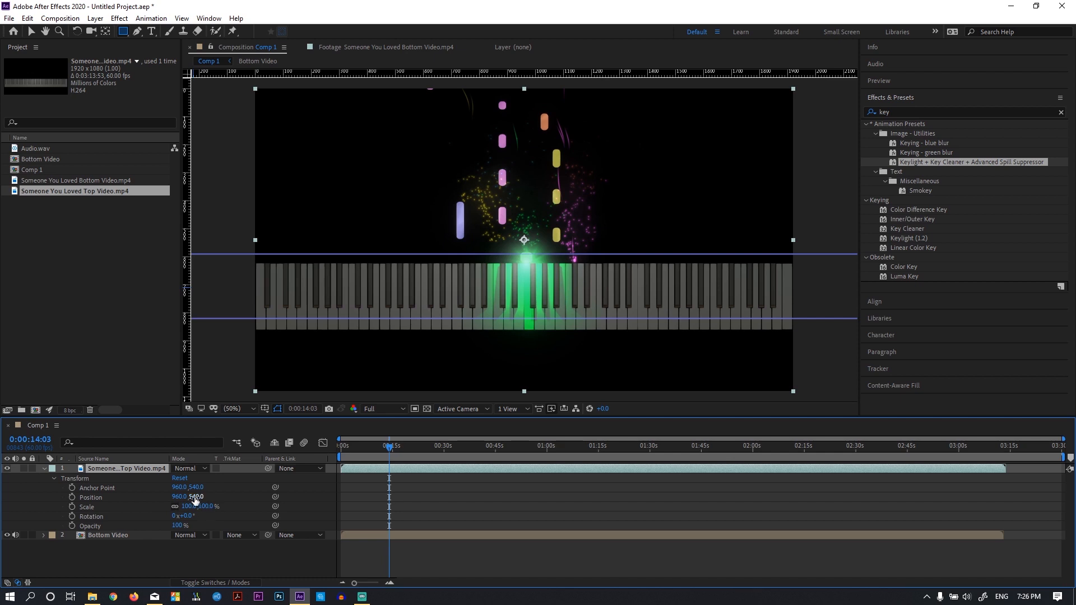
Try a Y position of 442 and an opacity of 50% on the top video layer, and reset the opacity to 100%
left_click_drag(183, 497, 139, 503)
left_click(181, 524)
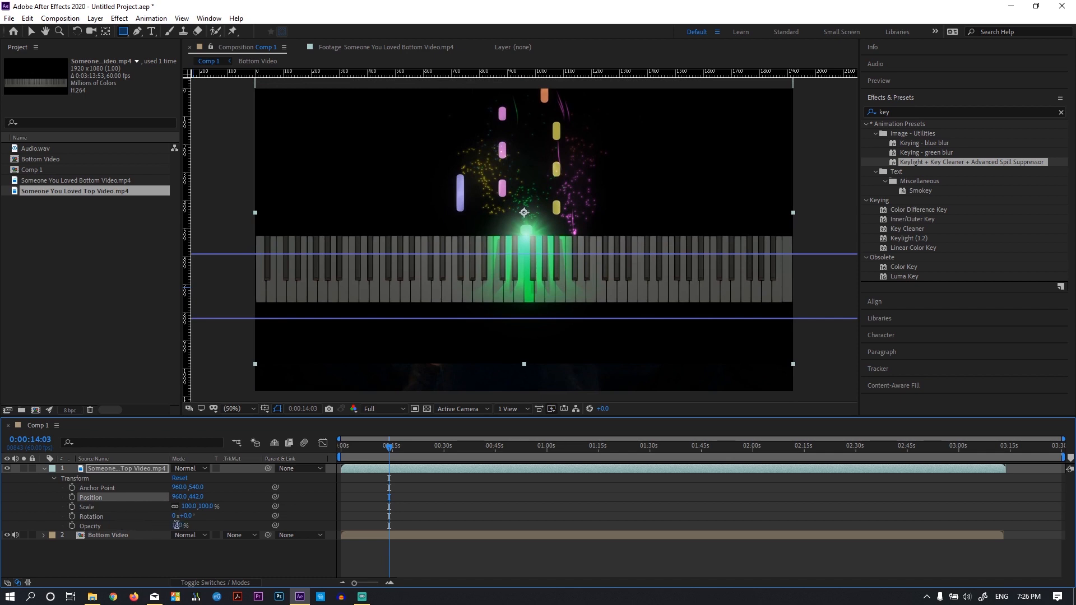
type("50")
key("Return")
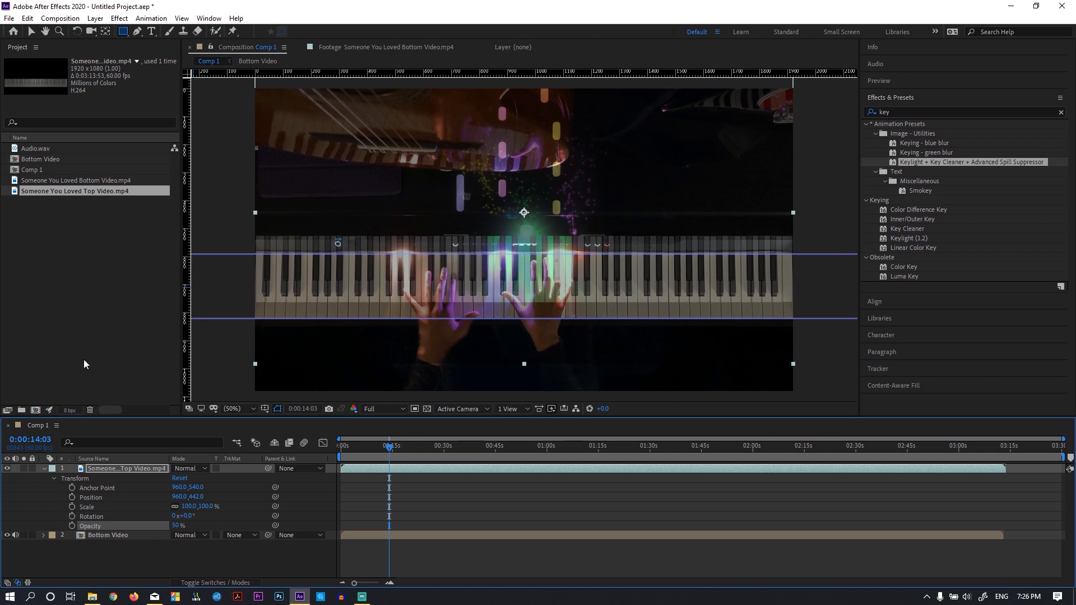
left_click(177, 525)
type("100")
key("Return")
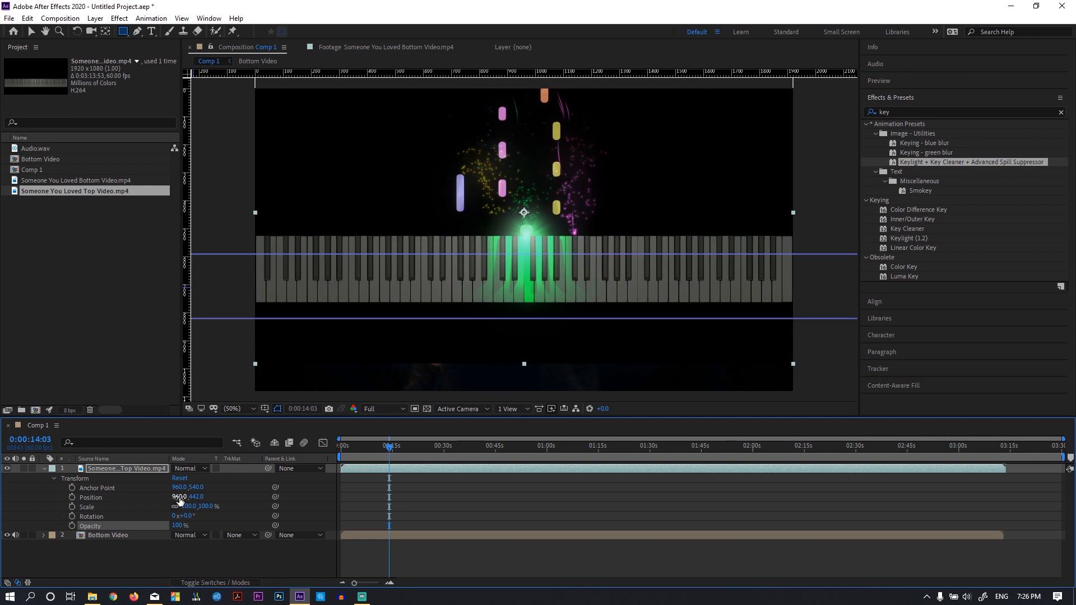
Set the top video layer's Y position to 504 so its keyboard lines up with the two horizontal guides
left_click(190, 506)
left_click(193, 497)
left_click_drag(193, 497, 226, 497)
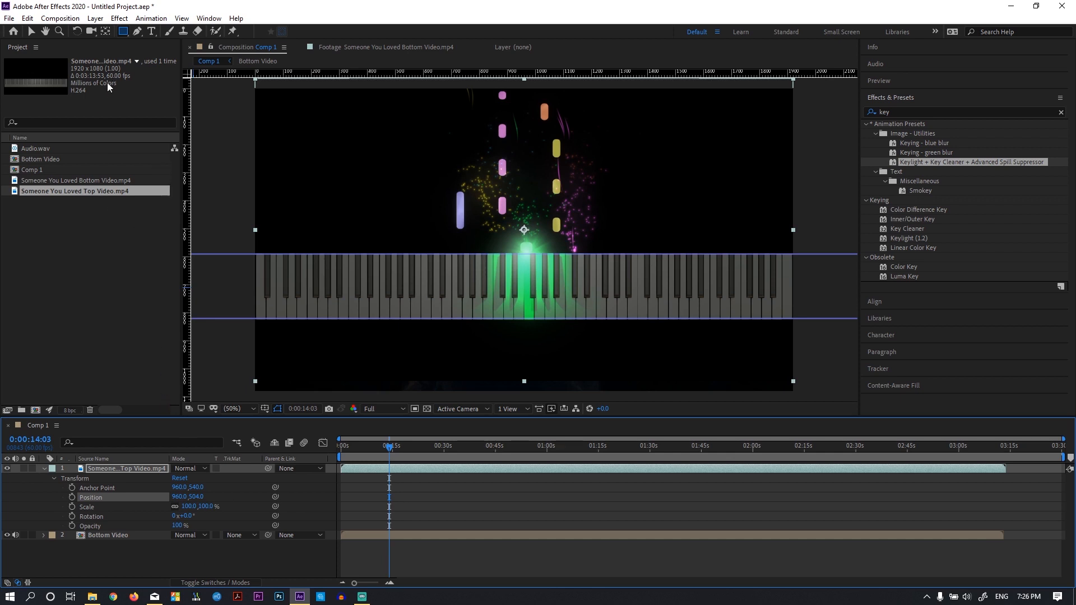
Draw a rectangular mask on the top video layer covering everything from the keyboard's upper edge to the frame's top, and return to the Selection tool
left_click(113, 470)
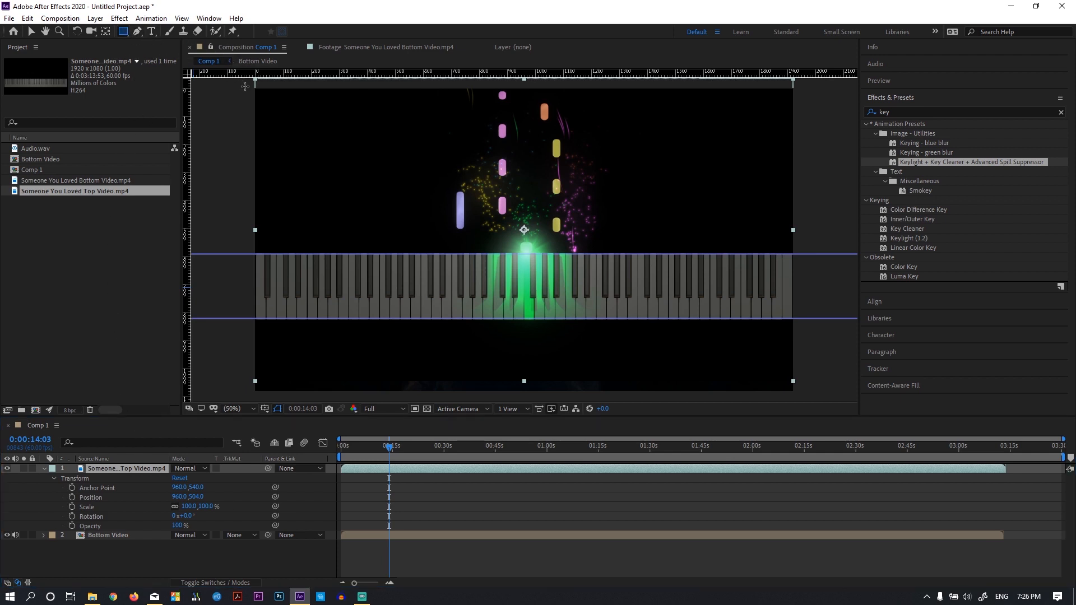
mouse_move(251, 84)
left_mouse_down()
mouse_move(486, 164)
mouse_move(714, 214)
mouse_move(801, 252)
left_mouse_up()
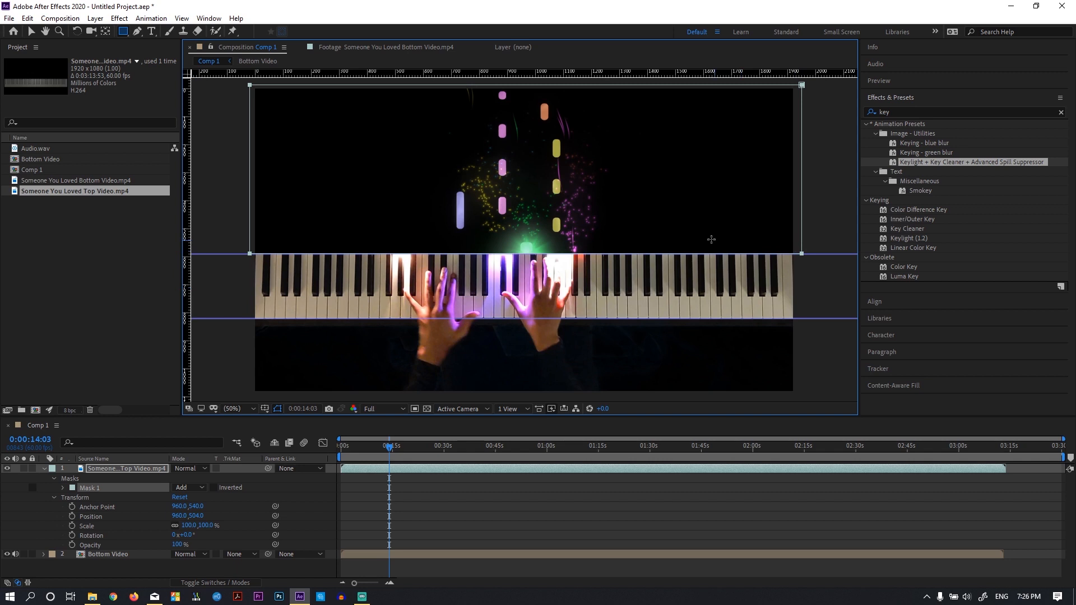
left_click(30, 29)
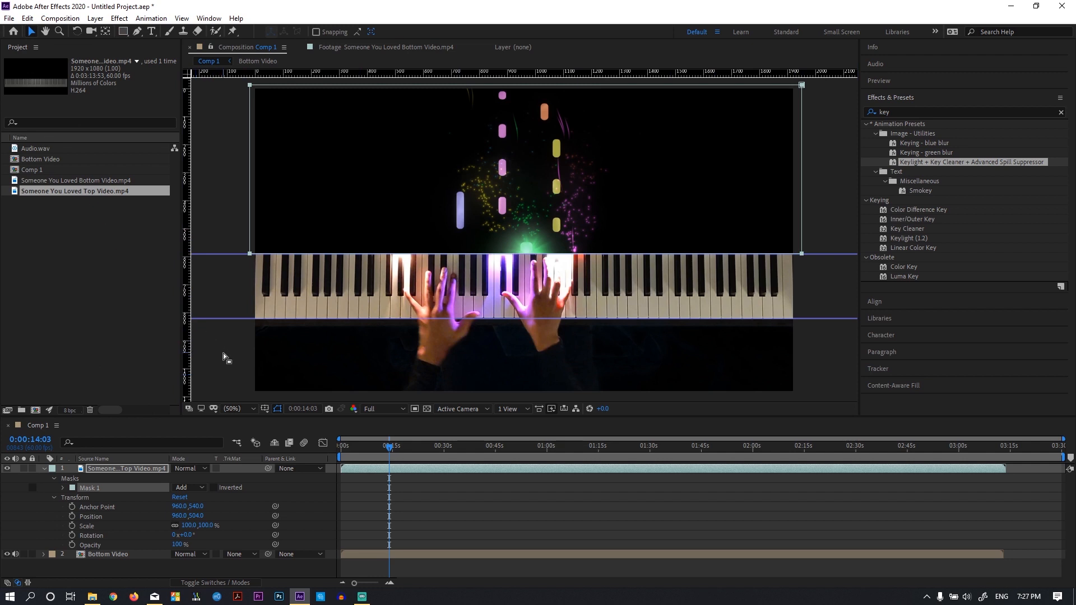
left_click(210, 364)
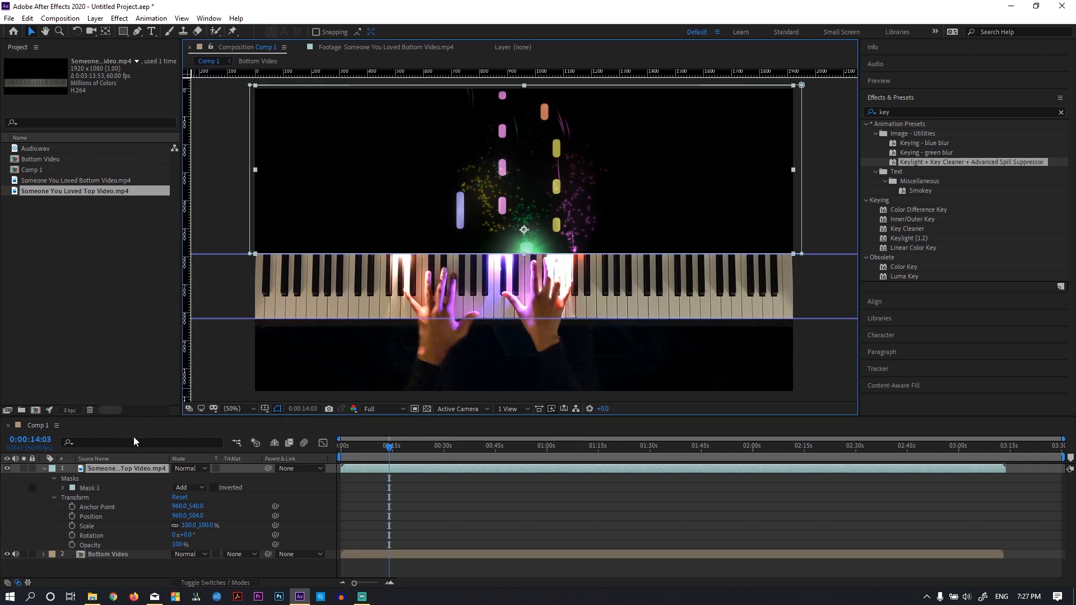
Collapse the top video layer's properties and remove both horizontal guides from the composition view
left_click(45, 469)
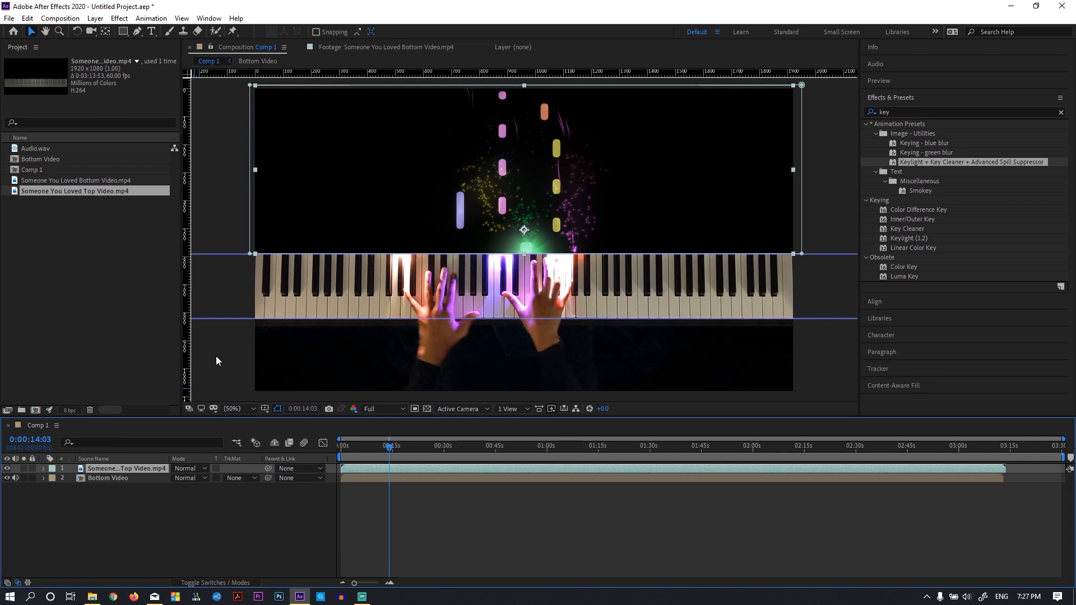
left_click_drag(231, 252, 239, 54)
left_click_drag(215, 317, 211, 70)
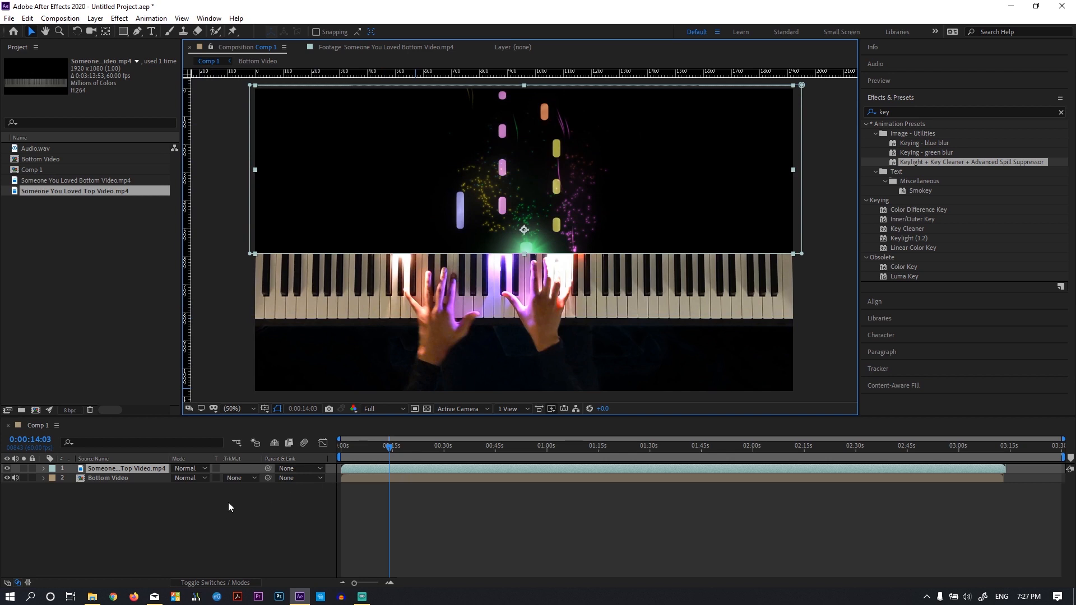
Move the playhead to 0:00:01:50, the exact frame where the first piano keys light up in the bottom video
left_click_drag(390, 447, 351, 454)
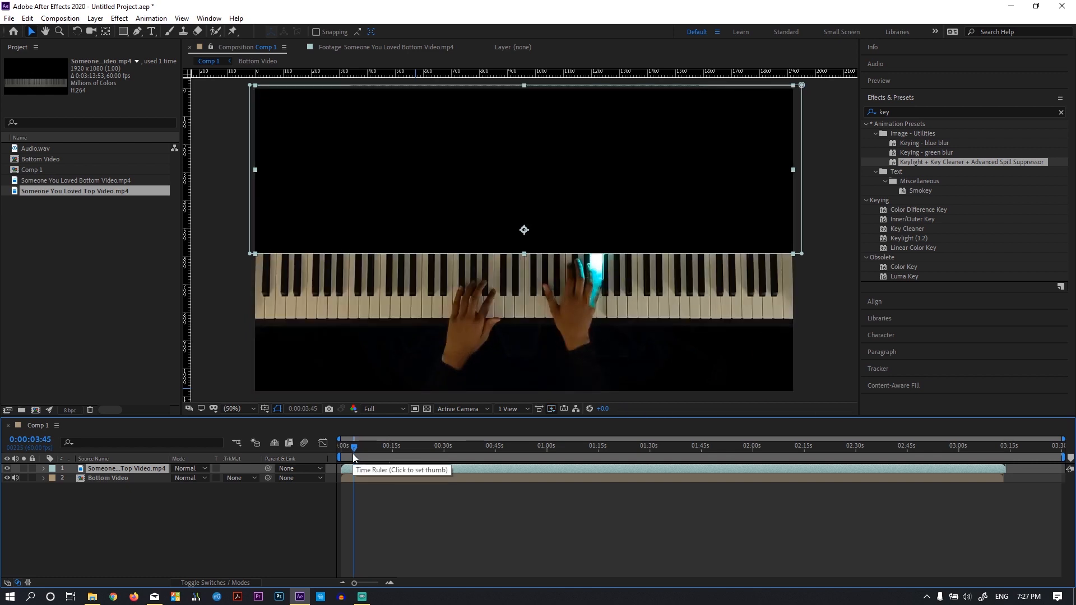
left_click_drag(354, 451, 348, 451)
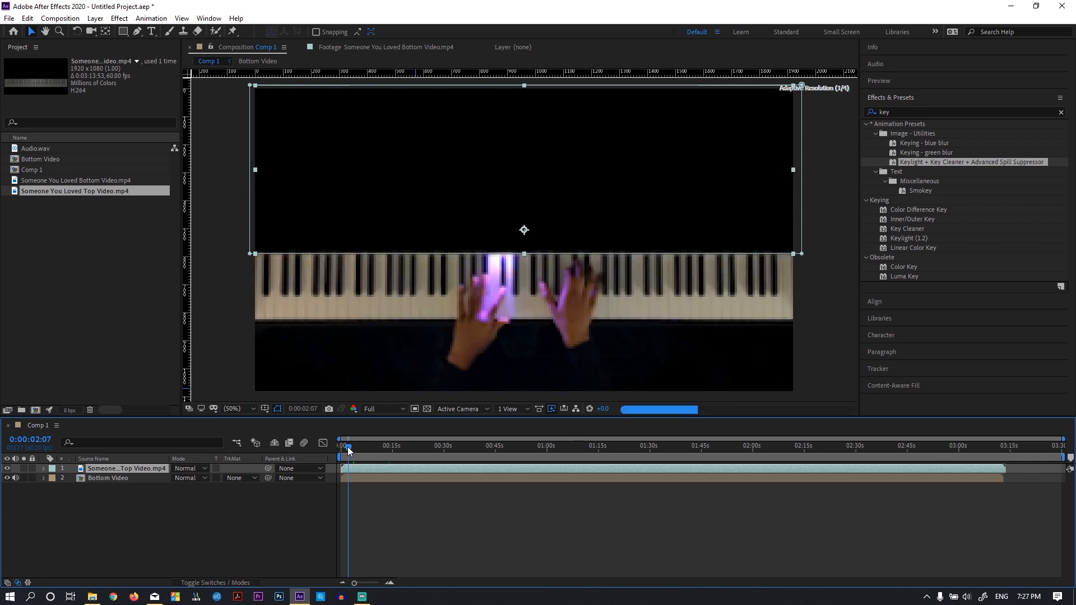
left_click_drag(348, 451, 348, 451)
left_click_drag(355, 583, 378, 587)
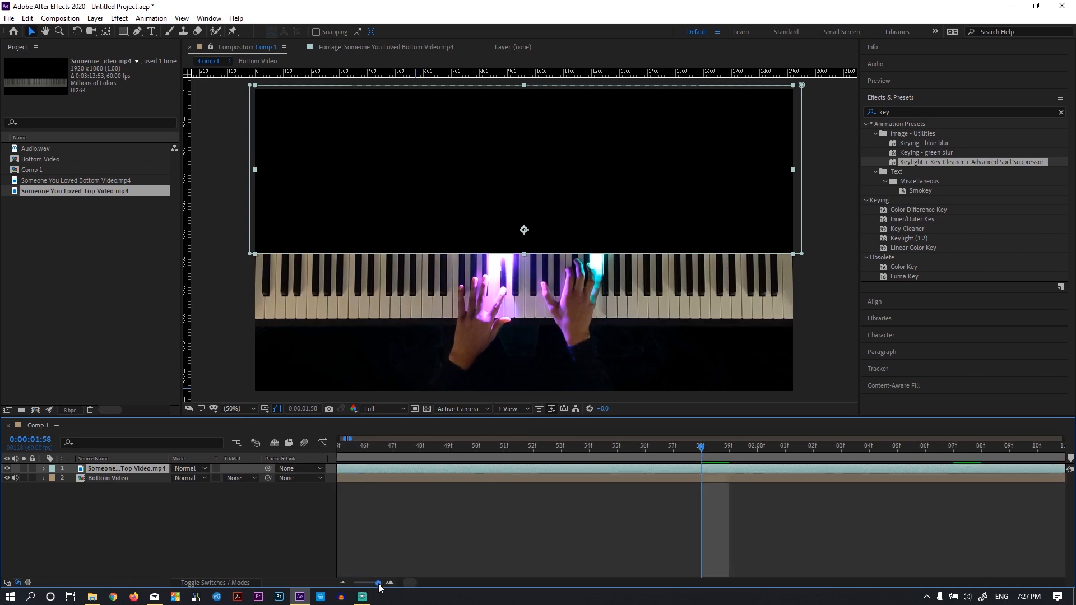
left_click(672, 448)
left_click(642, 448)
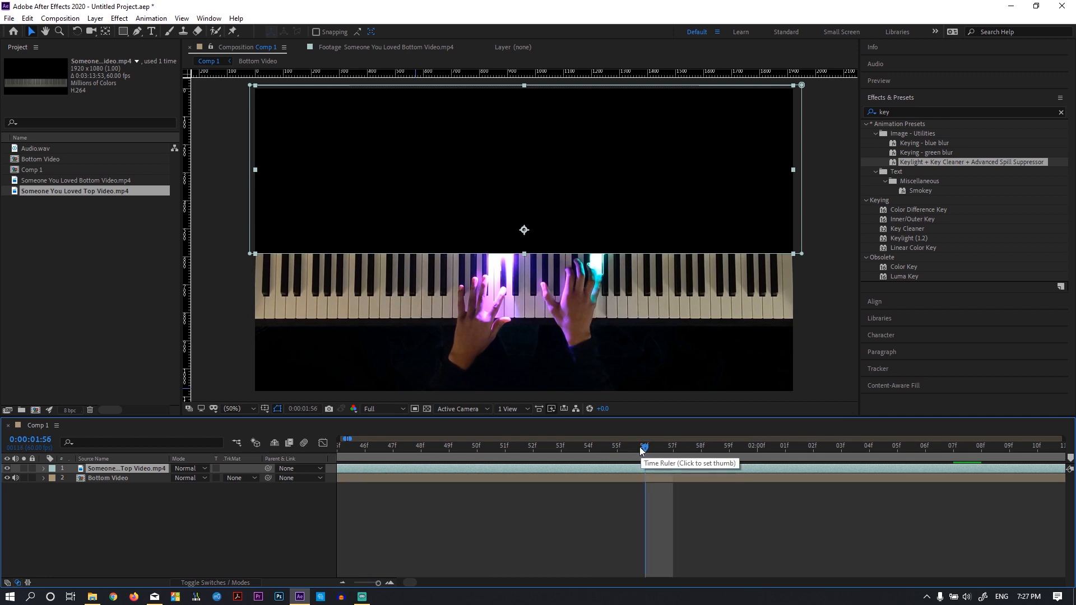
left_click(618, 448)
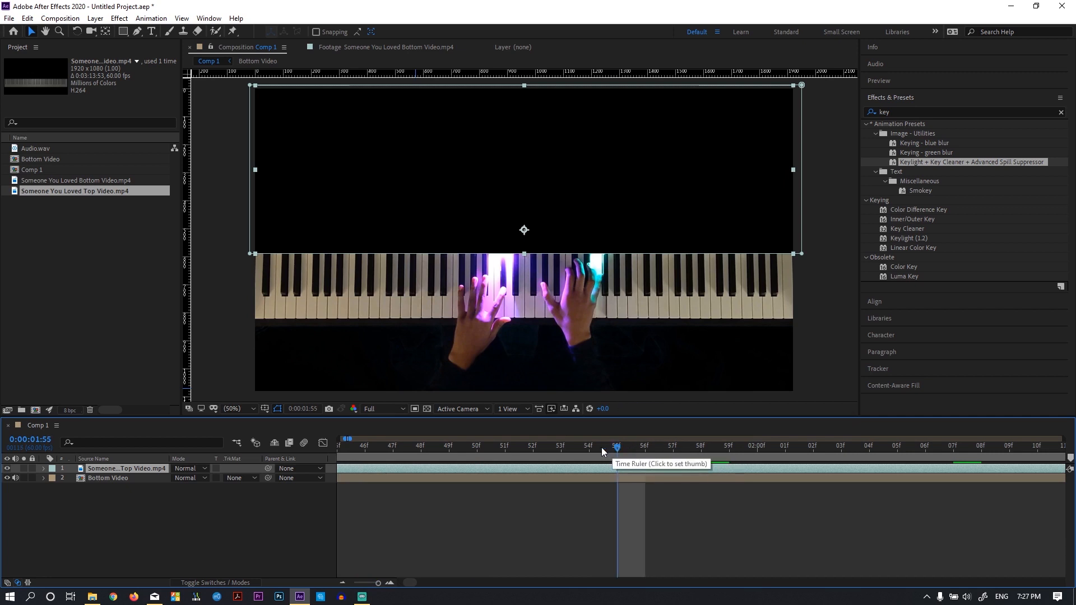
left_click(591, 447)
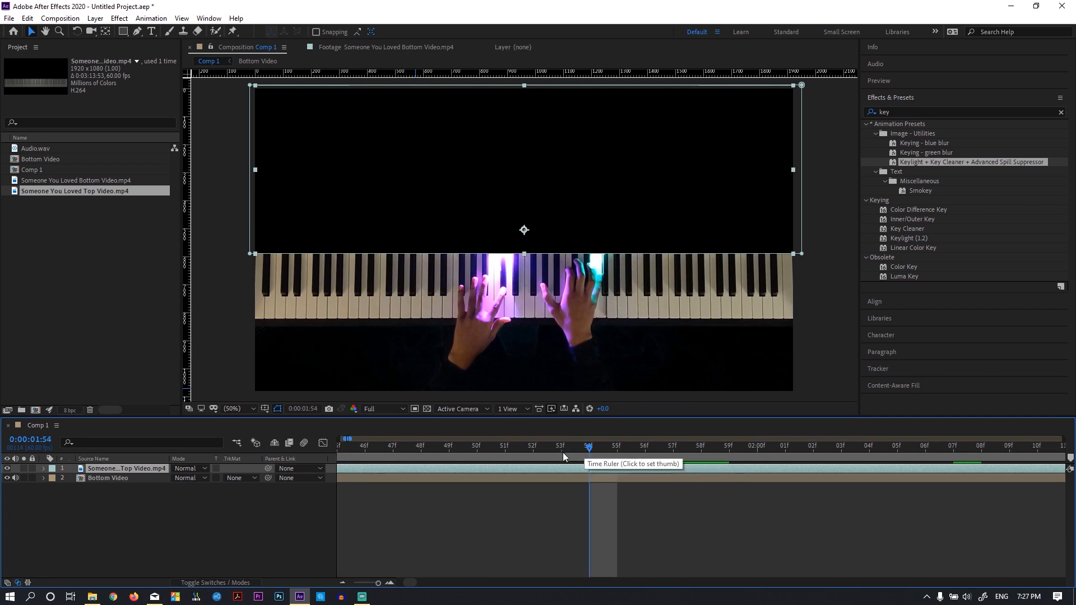
left_click(560, 448)
left_click(541, 451)
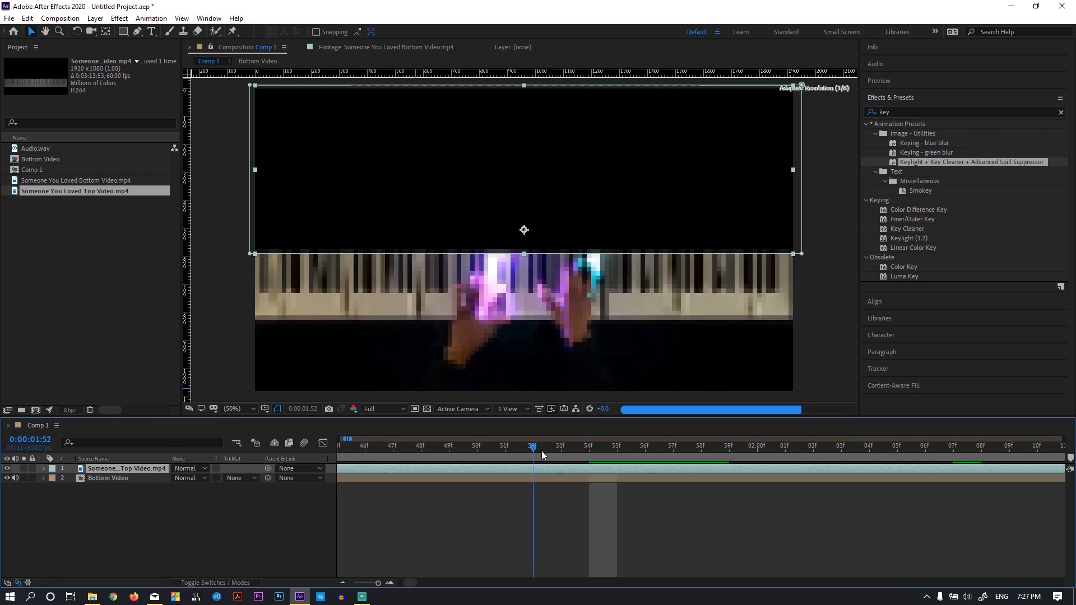
left_click(505, 456)
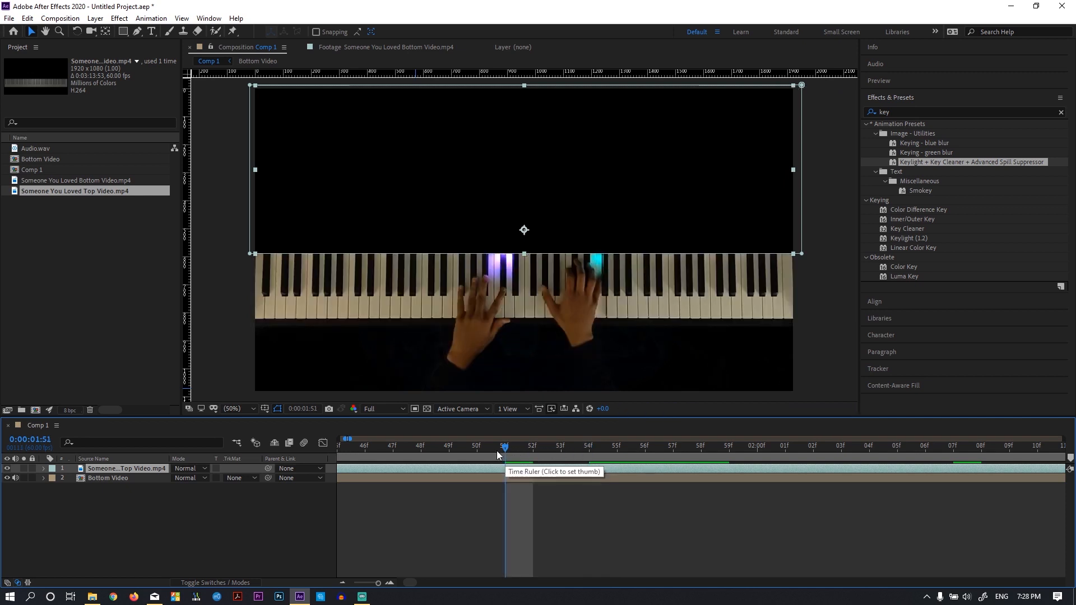
left_click(476, 445)
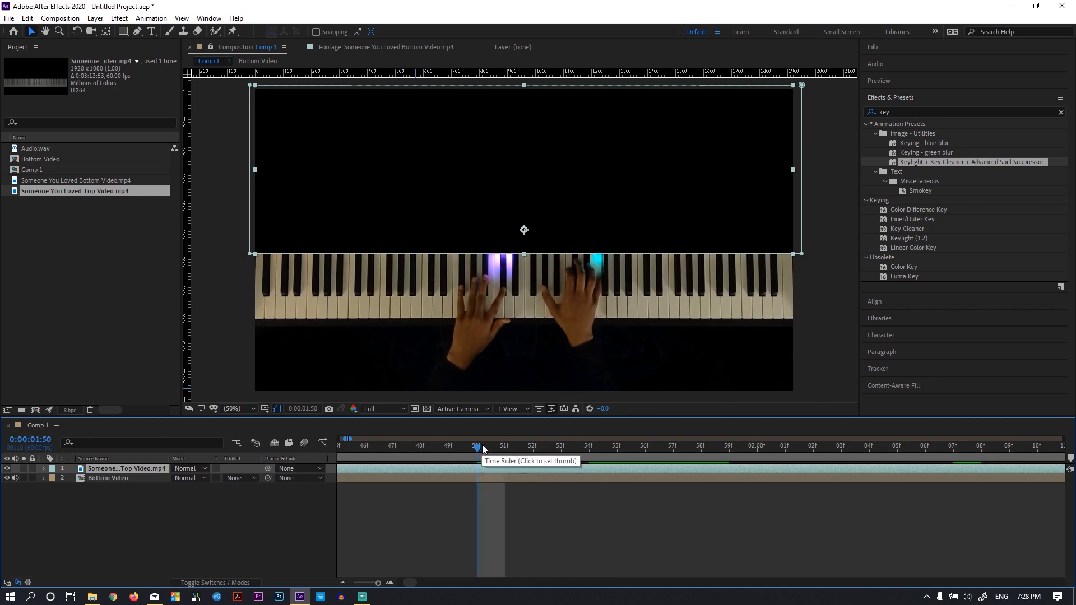
left_click(447, 449)
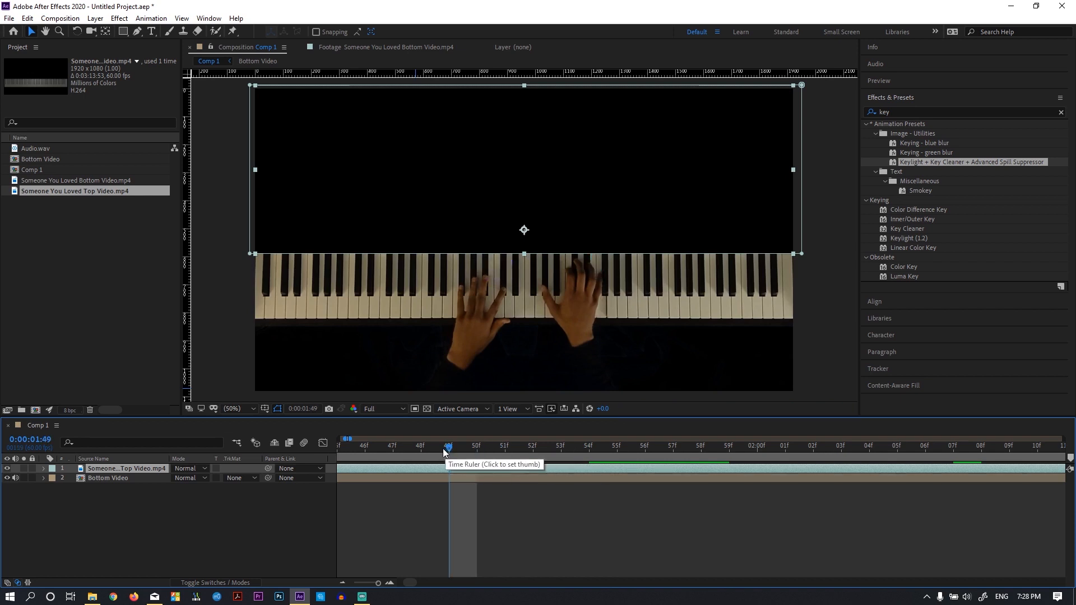
left_click(475, 445)
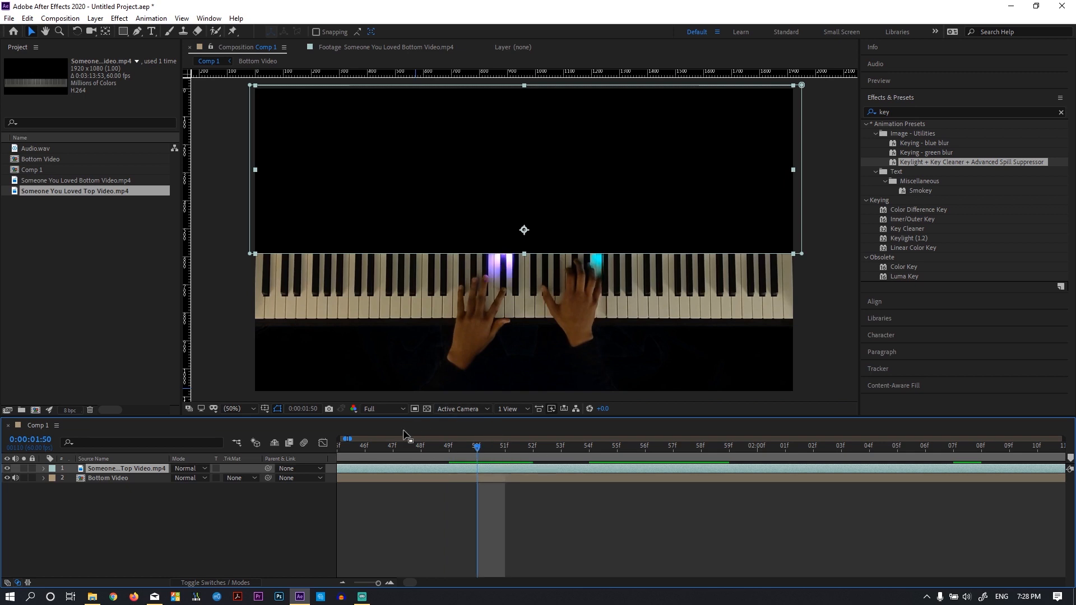
Shift the top video layer earlier in the timeline so its first falling notes hit the lit keys at 0:00:01:50
left_click_drag(378, 583, 367, 586)
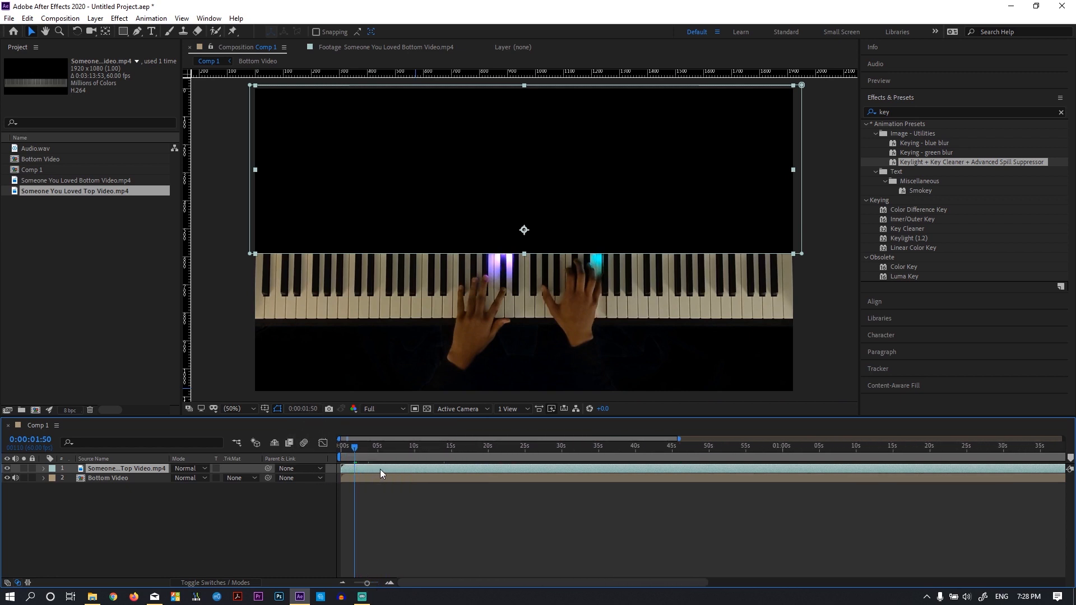
left_click_drag(379, 469, 373, 470)
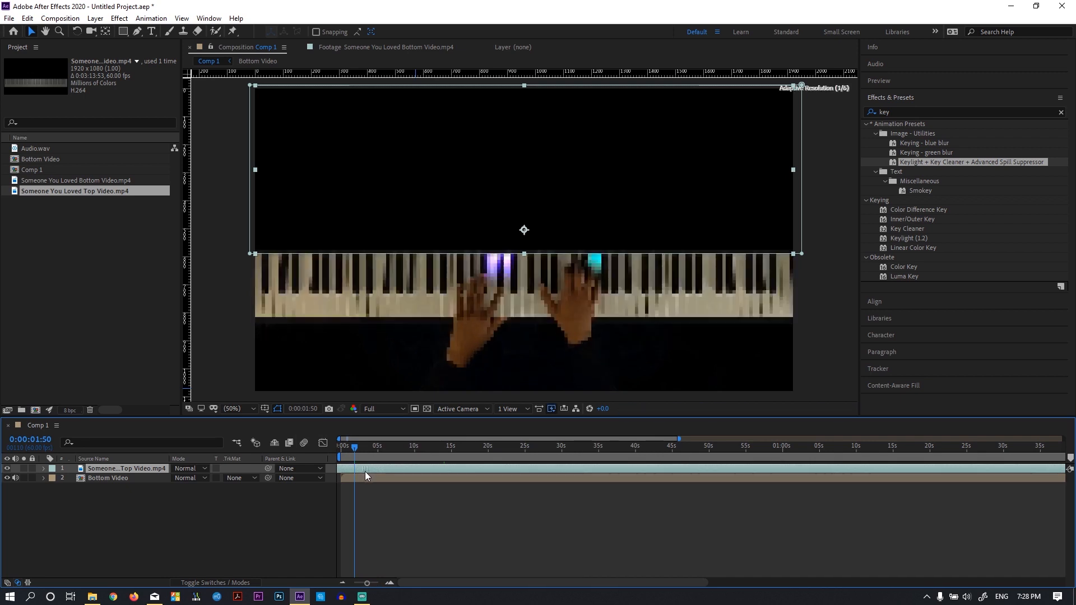
left_click_drag(381, 468, 371, 469)
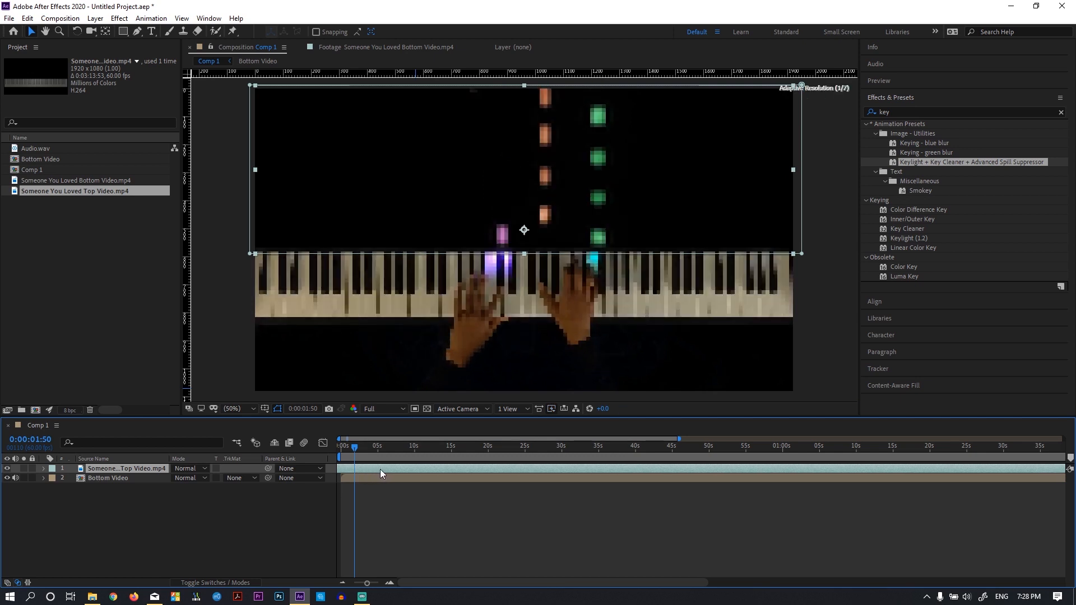
left_click_drag(386, 467, 383, 467)
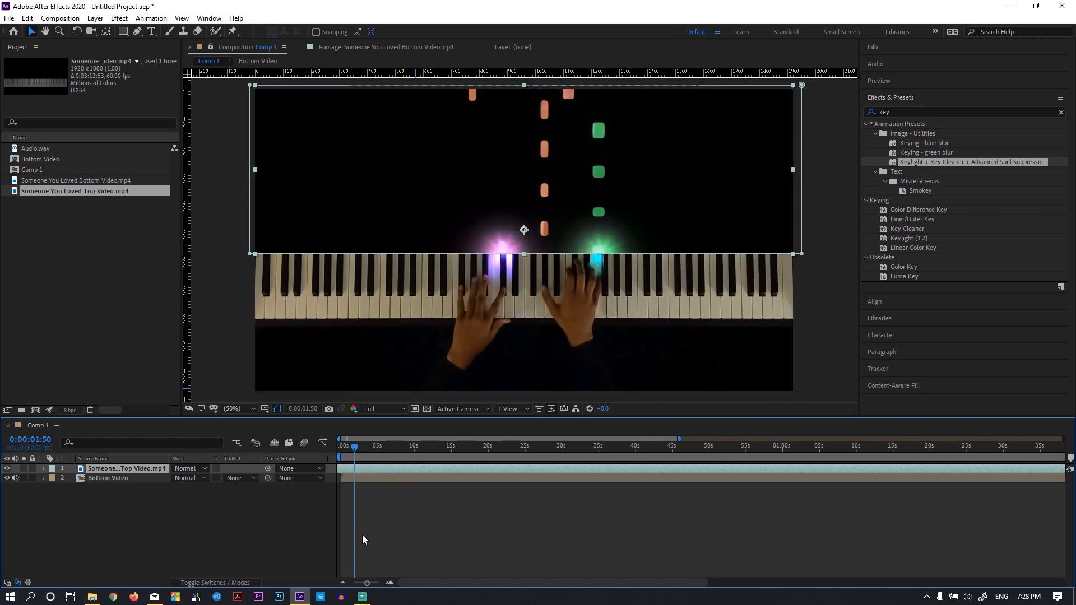
Fine-tune the top video layer's timing frame by frame so its falling notes strike the lit keys at 0:00:01:50
left_click_drag(367, 583, 374, 583)
left_click_drag(389, 467, 388, 469)
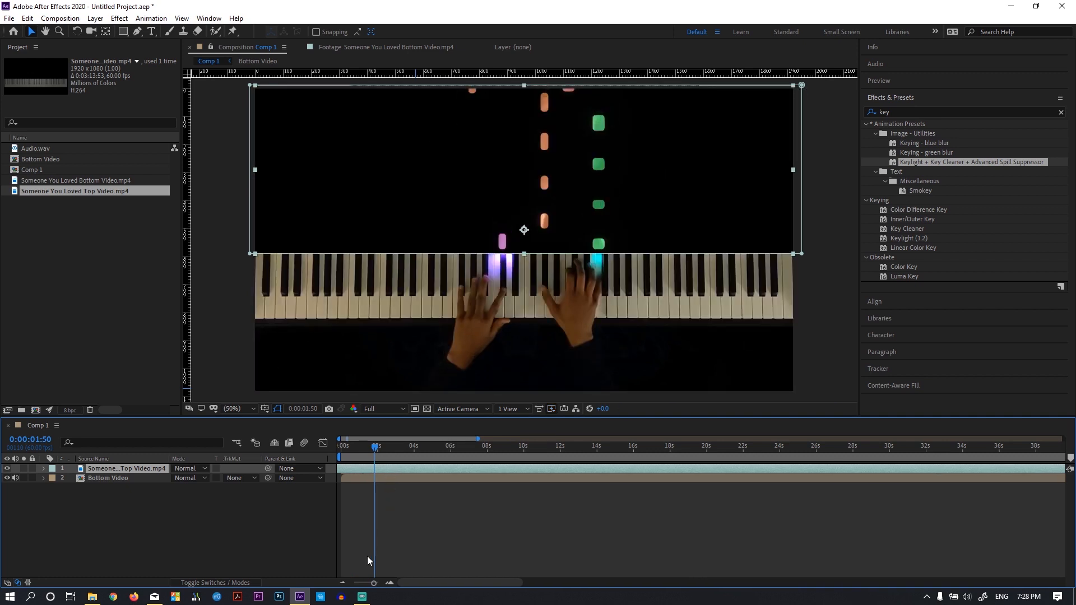
left_click_drag(373, 583, 378, 584)
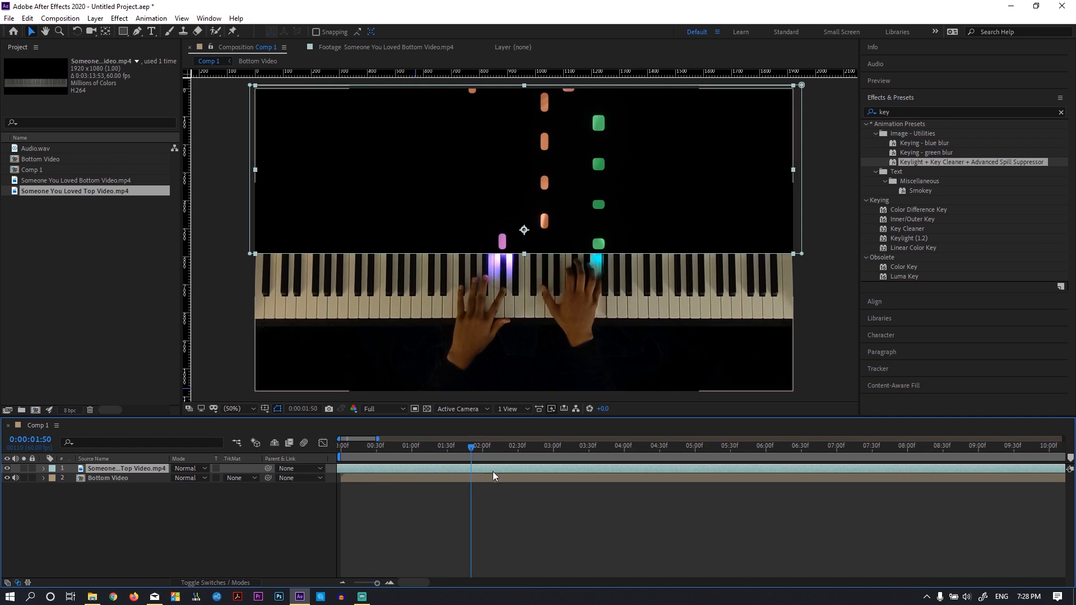
left_click_drag(490, 470, 489, 472)
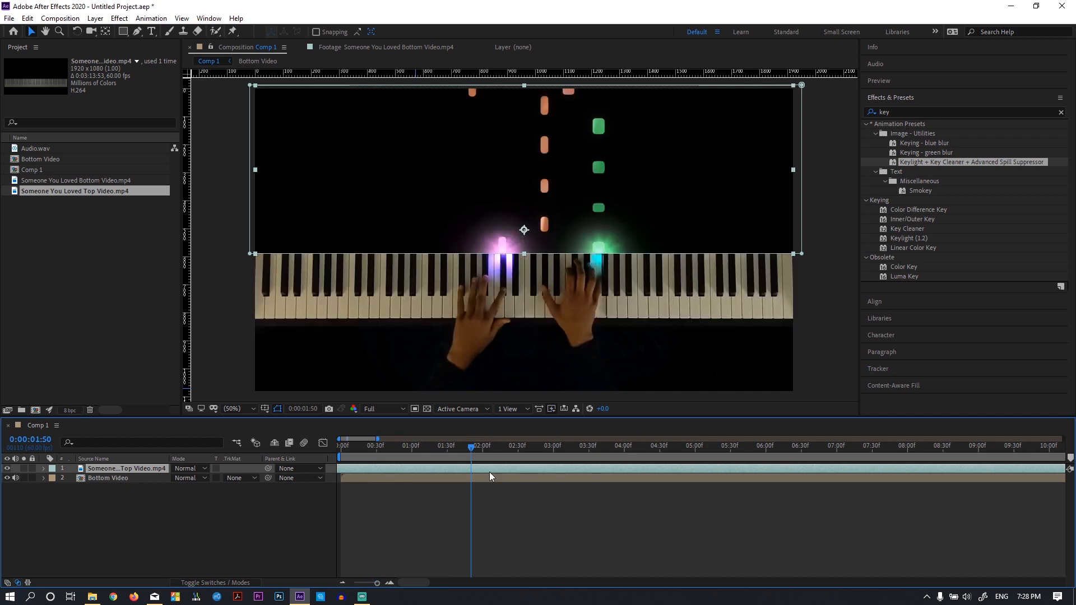
left_click(390, 584)
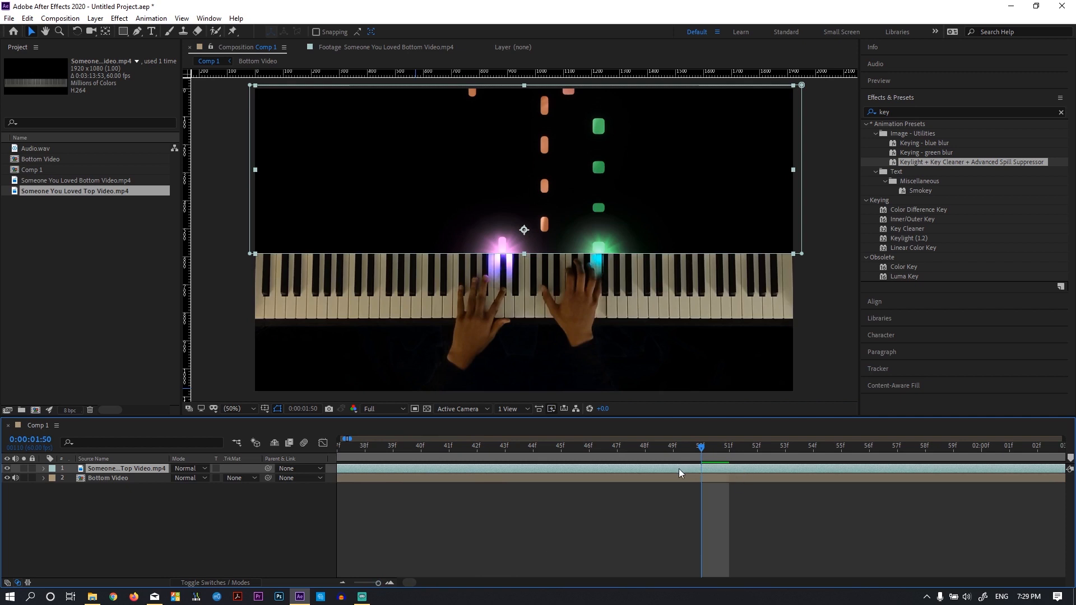
left_click_drag(685, 468, 660, 470)
left_click_drag(377, 584, 369, 584)
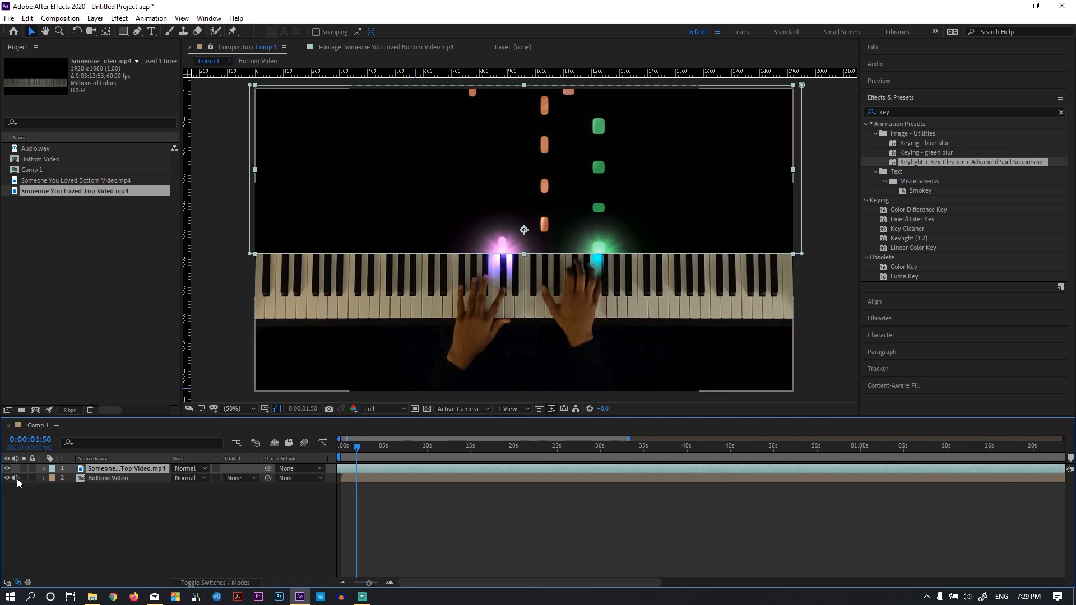
Mute the Bottom Video layer and add Audio.wav beneath it with its waveform displayed
left_click(59, 149)
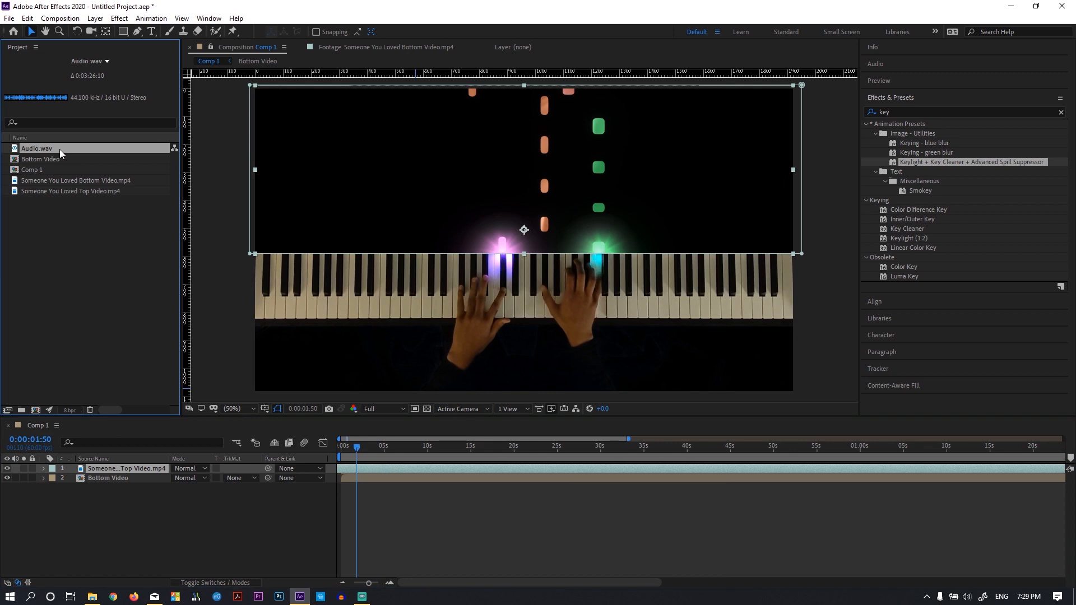
left_click_drag(59, 149, 112, 508)
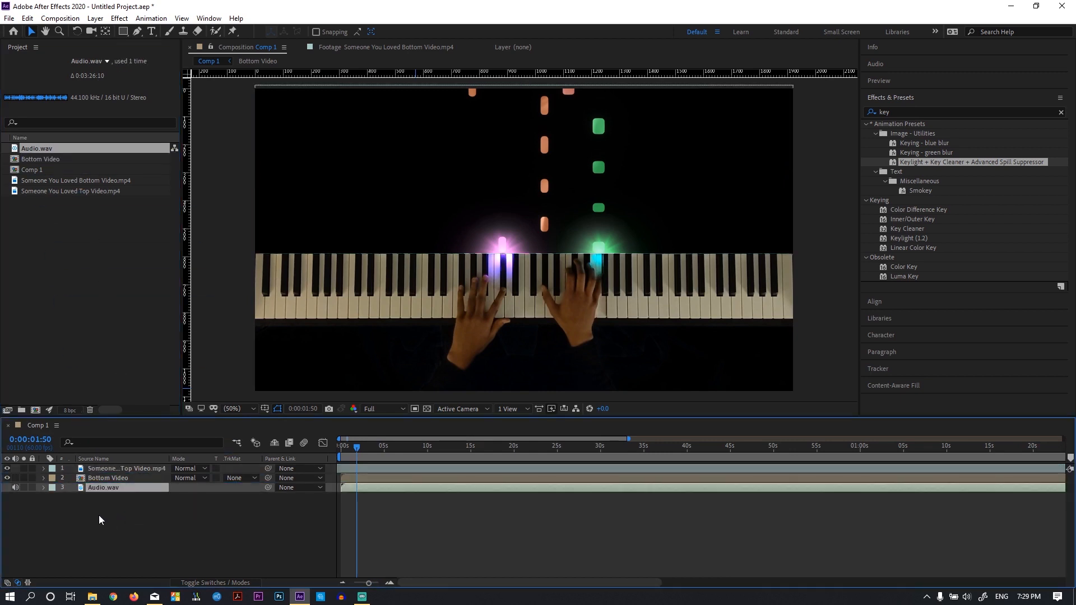
left_click(53, 497)
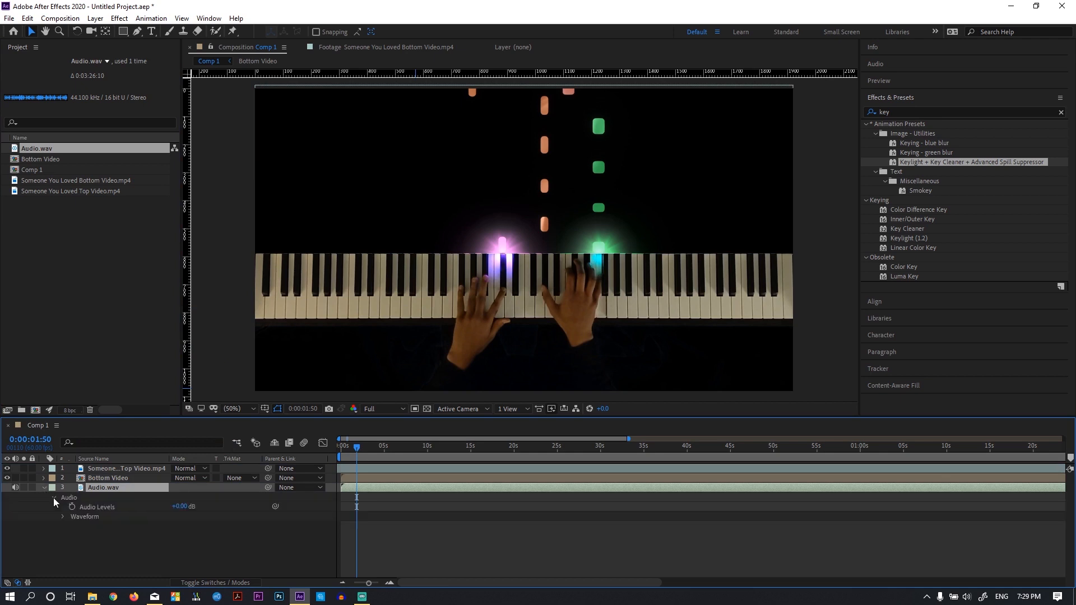
left_click(63, 515)
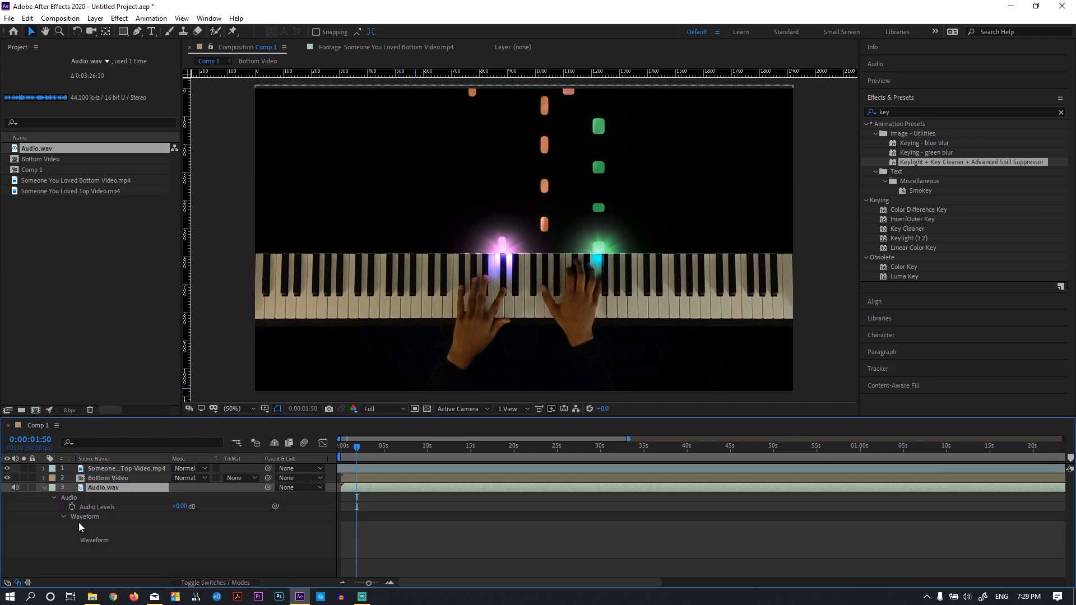
Shift the Audio.wav layer earlier so its waveform's first sound starts at the 0:00:01:50 playhead, and collapse its properties
left_click_drag(401, 487, 366, 487)
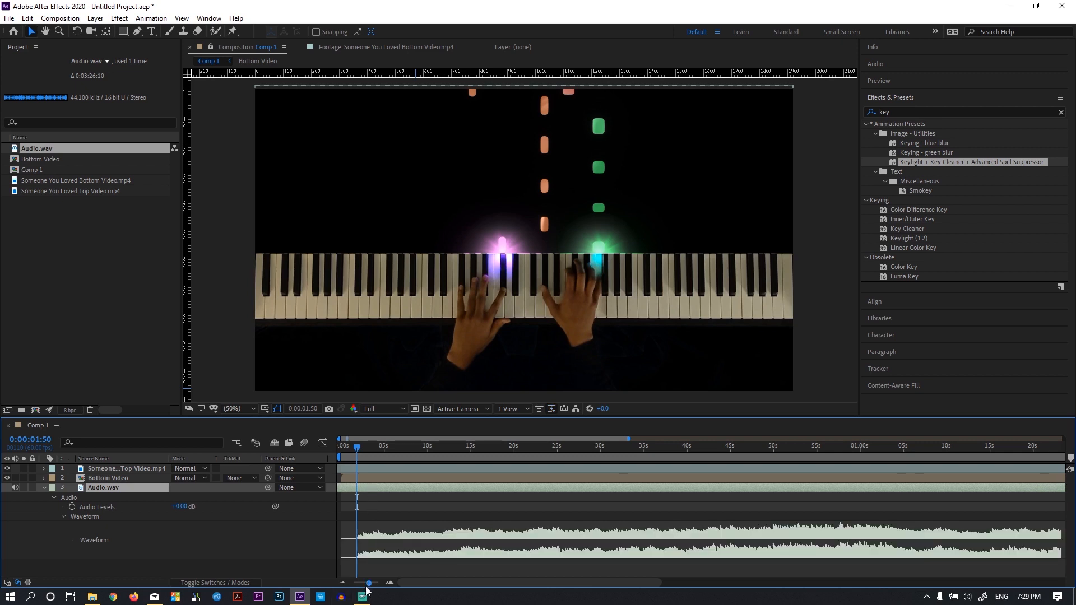
left_click_drag(369, 584, 378, 584)
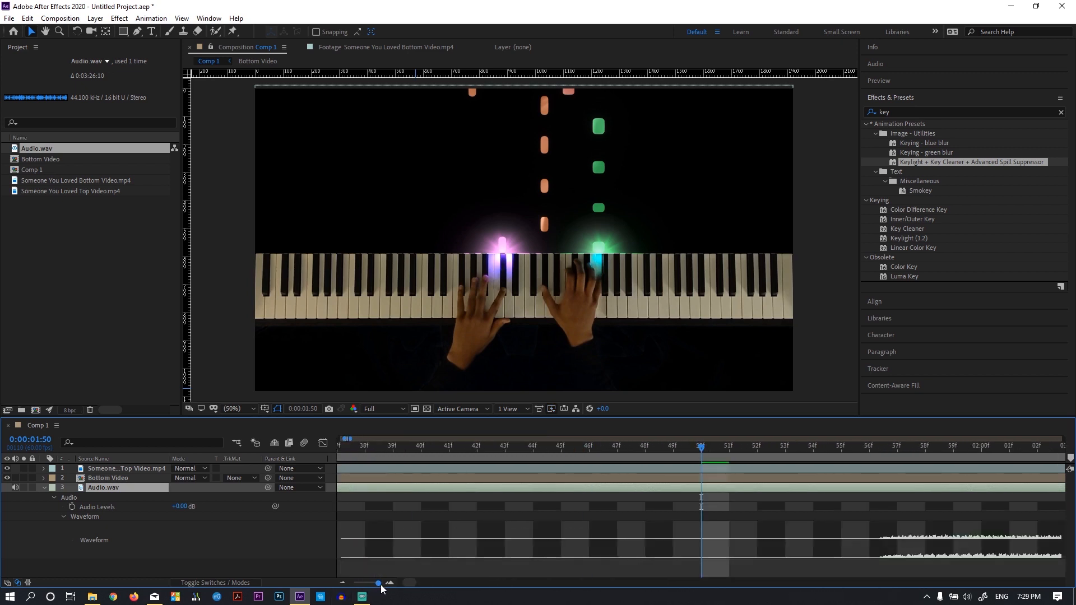
left_click_drag(811, 487, 654, 489)
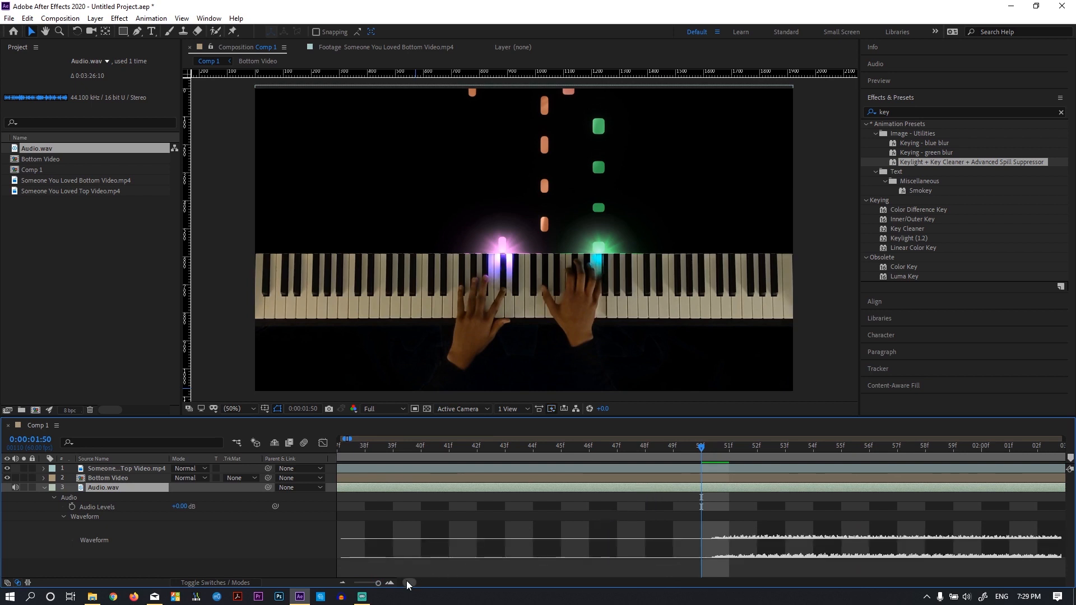
left_click_drag(378, 583, 354, 584)
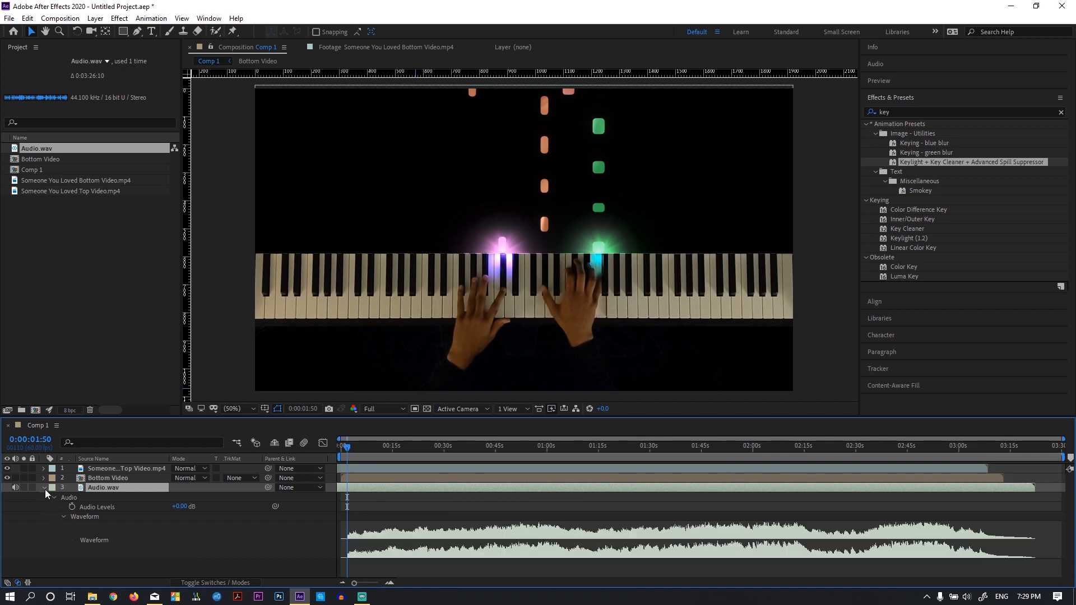
left_click(45, 488)
left_click(58, 518)
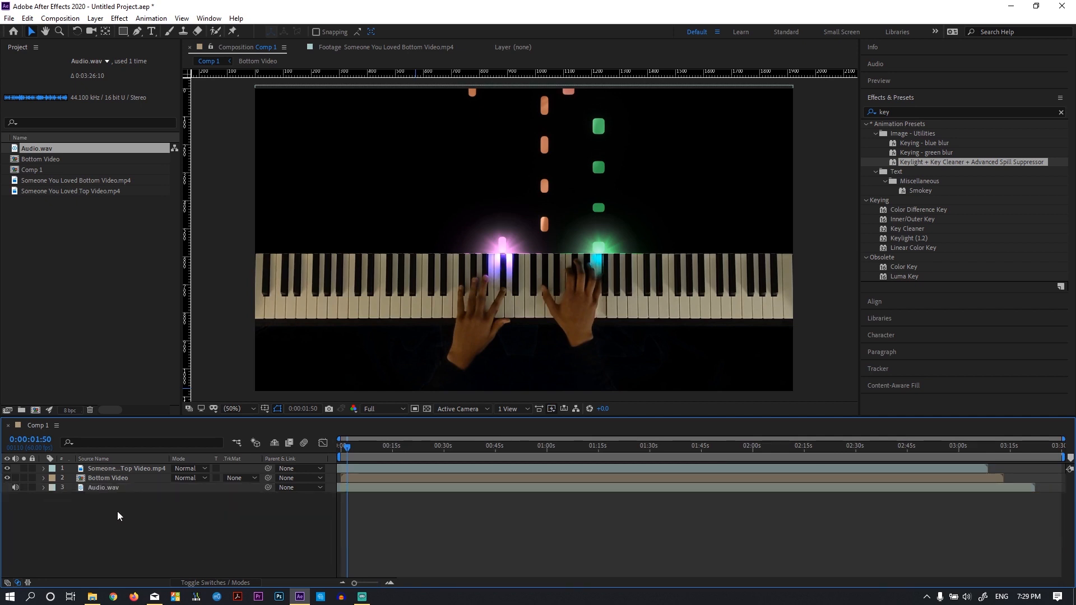
Pre-compose the top video, Bottom Video and Audio.wav layers into a new composition named Playing
left_click_drag(114, 504, 91, 476)
right_click(91, 475)
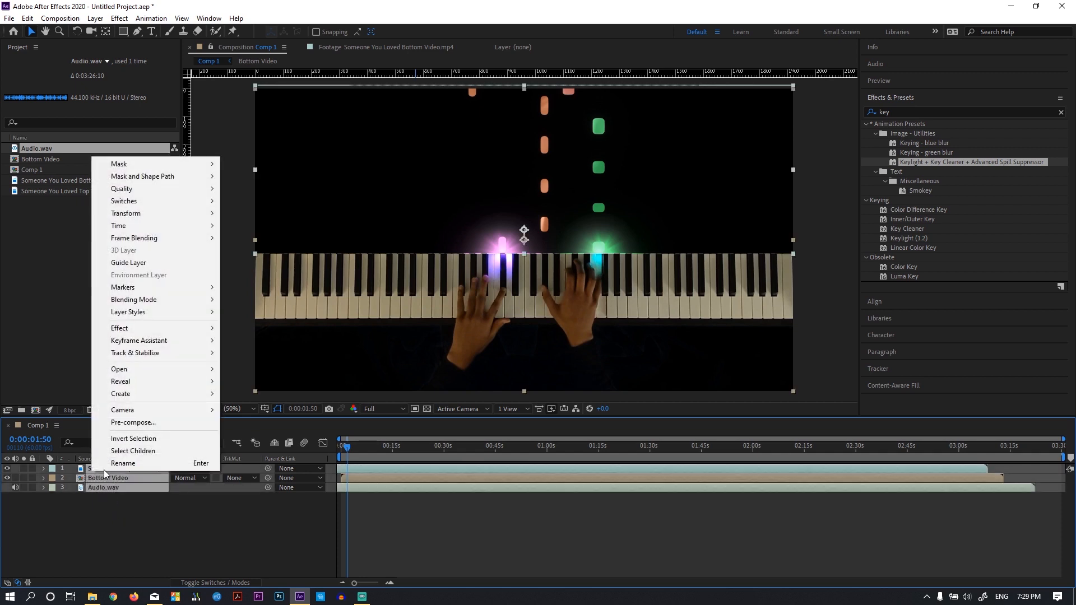
left_click(133, 422)
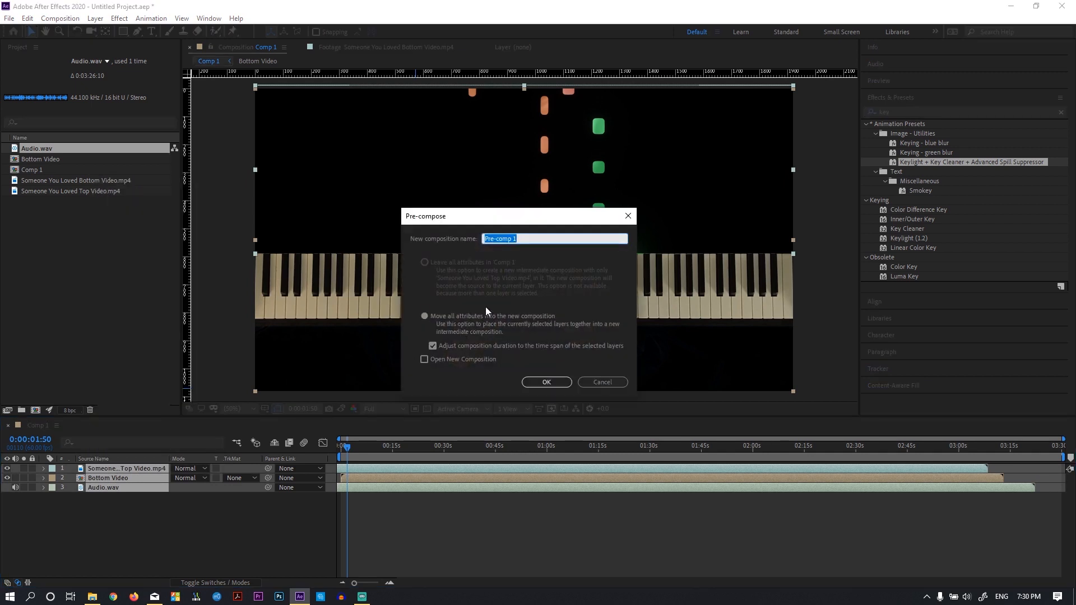
type("Playing")
key("Return")
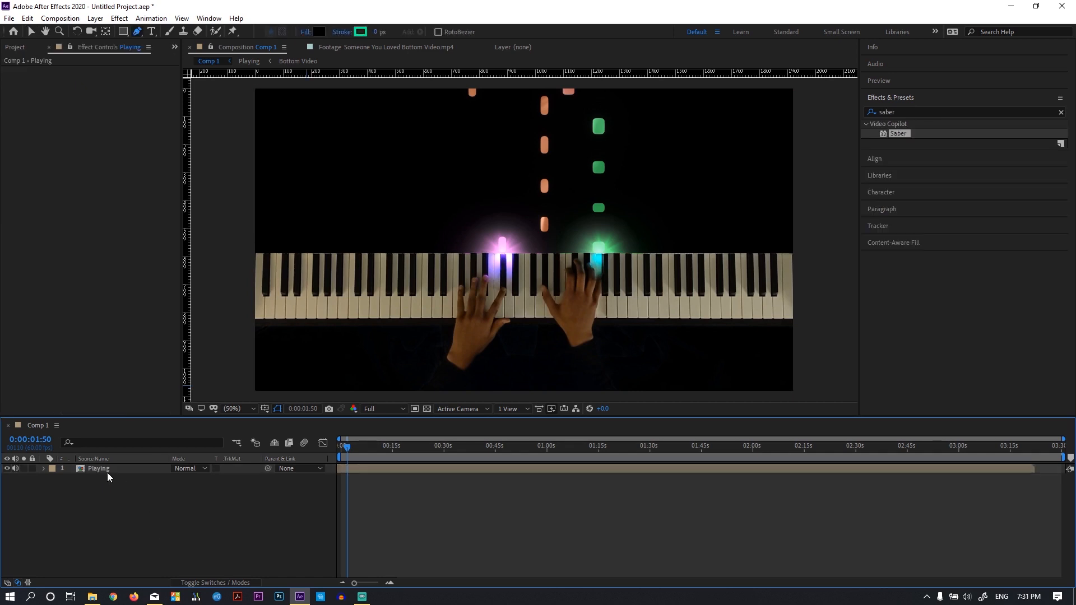
Duplicate the Playing layer and apply the Video Copilot Saber effect to the upper copy
left_click(106, 468)
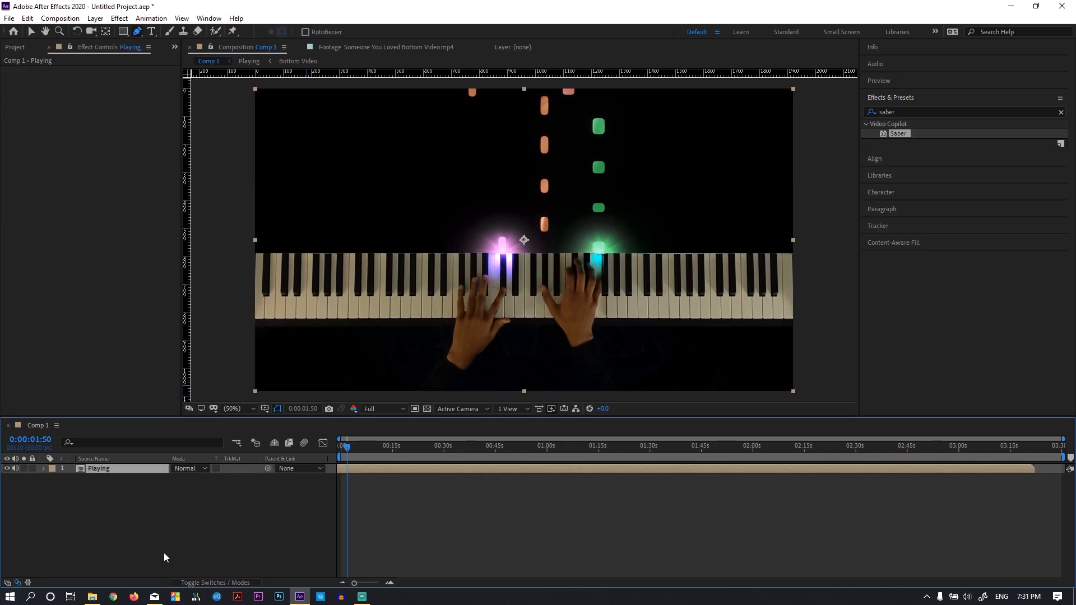
key("ctrl+d")
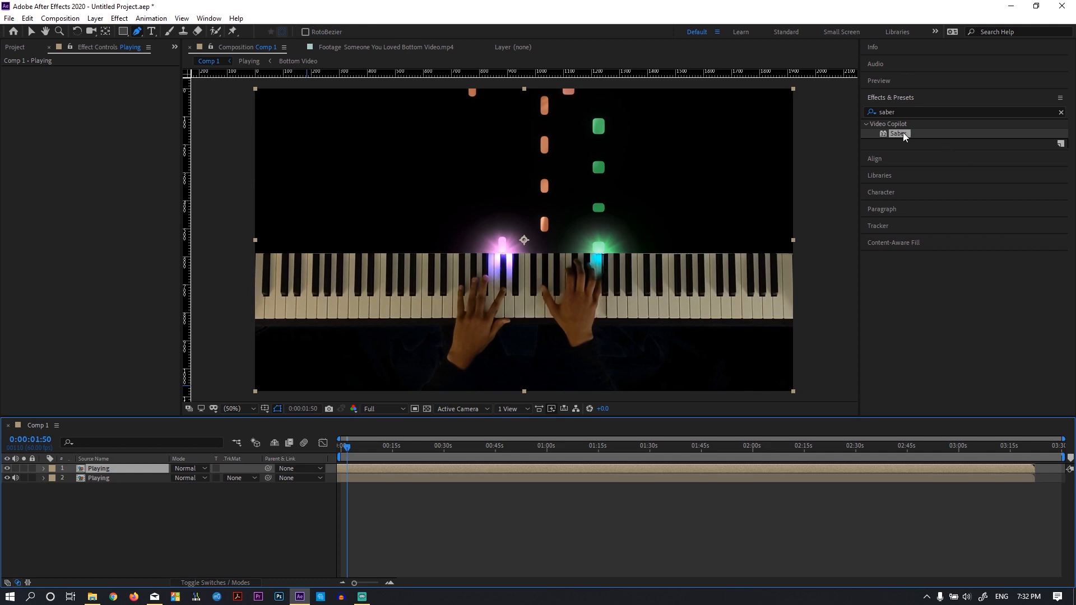
left_click_drag(902, 132, 591, 218)
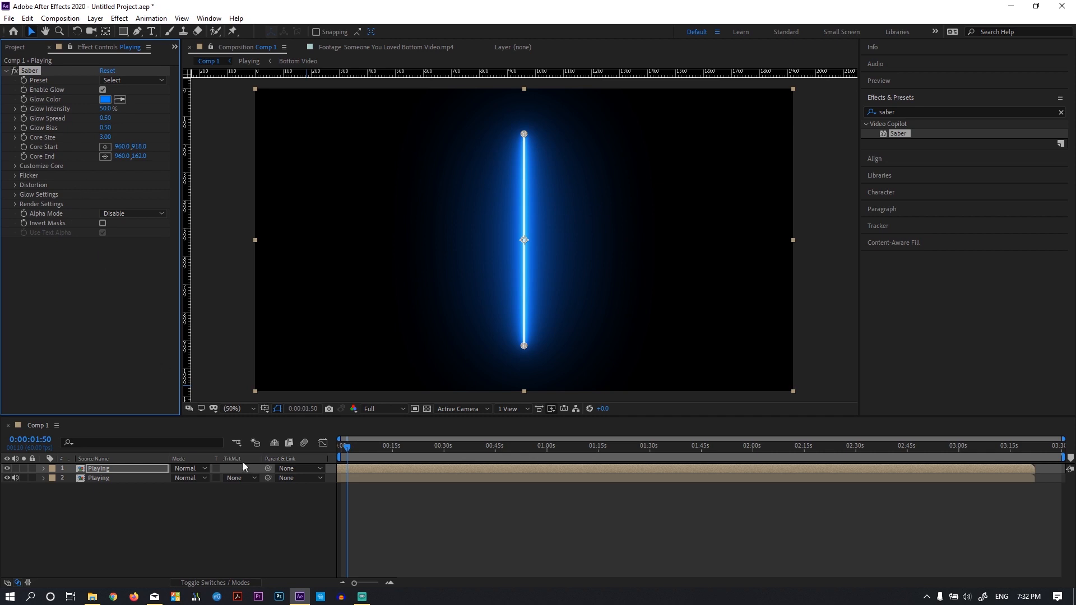
Set the blending mode of the upper Playing layer to Add
left_click(206, 467)
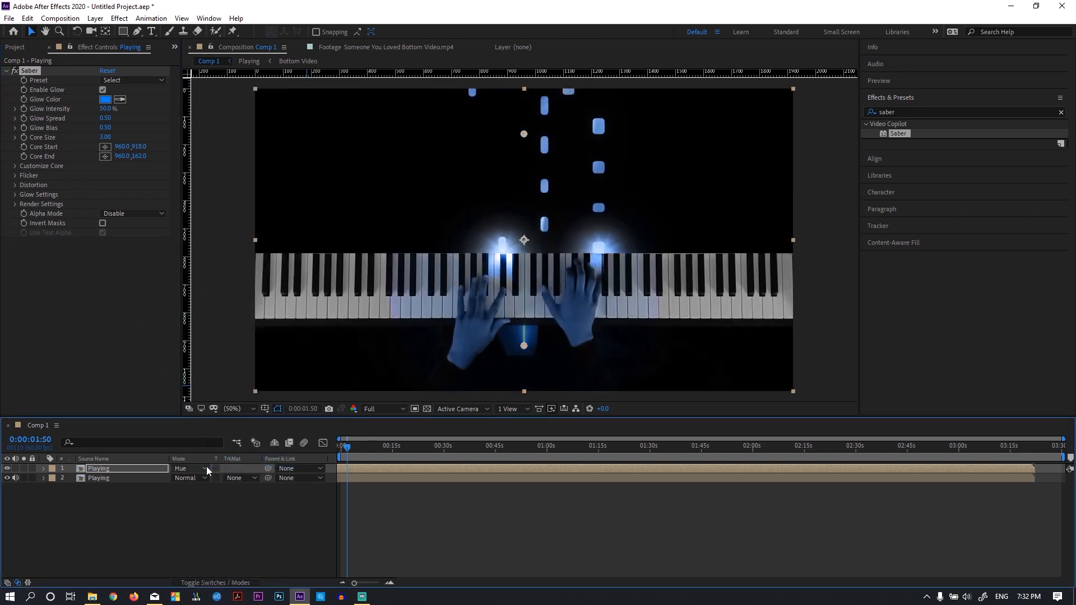
left_click(206, 467)
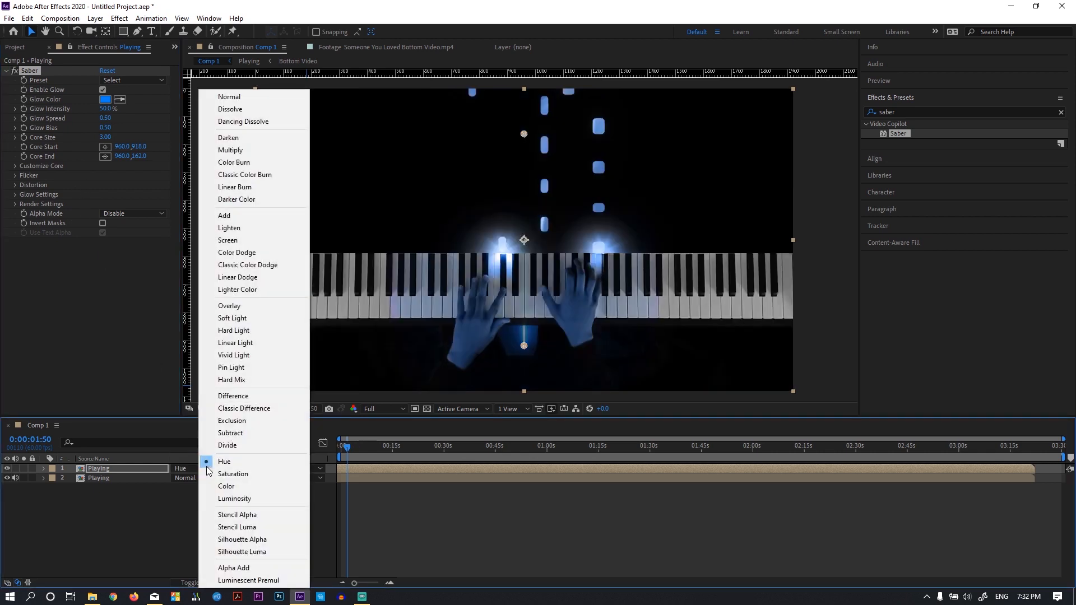
left_click(227, 215)
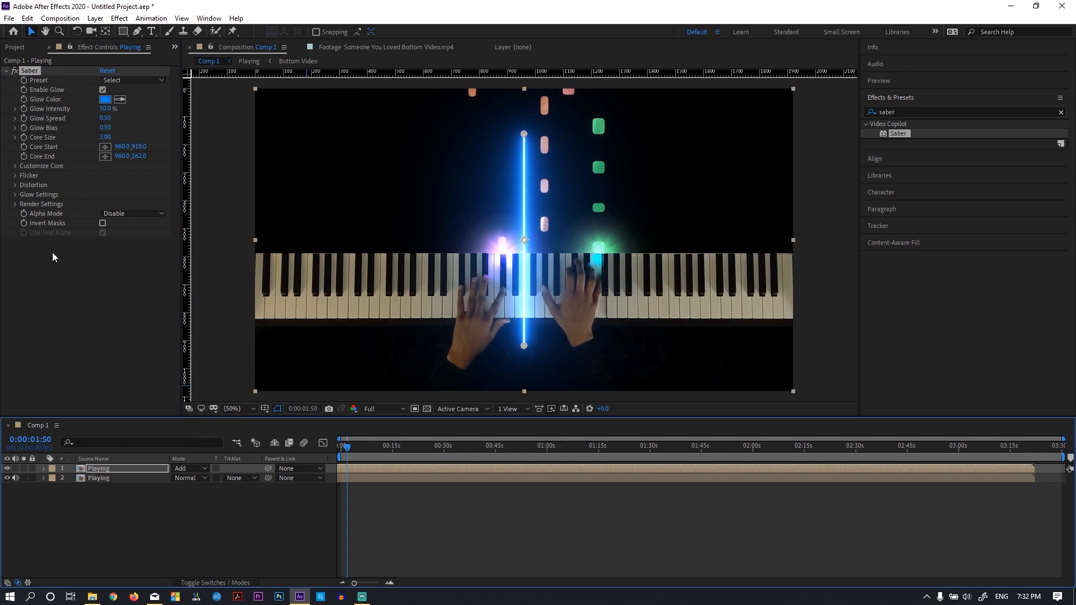
Set Saber's core type to Layer Masks and draw a straight Pen path across the full frame along the keyboard's upper edge
left_click(15, 166)
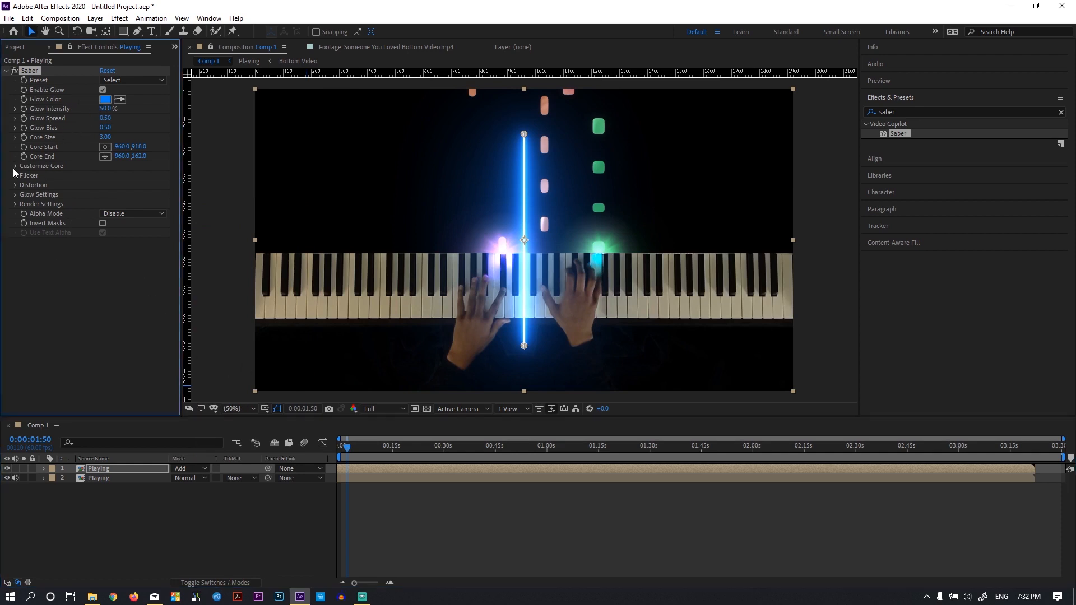
left_click(125, 176)
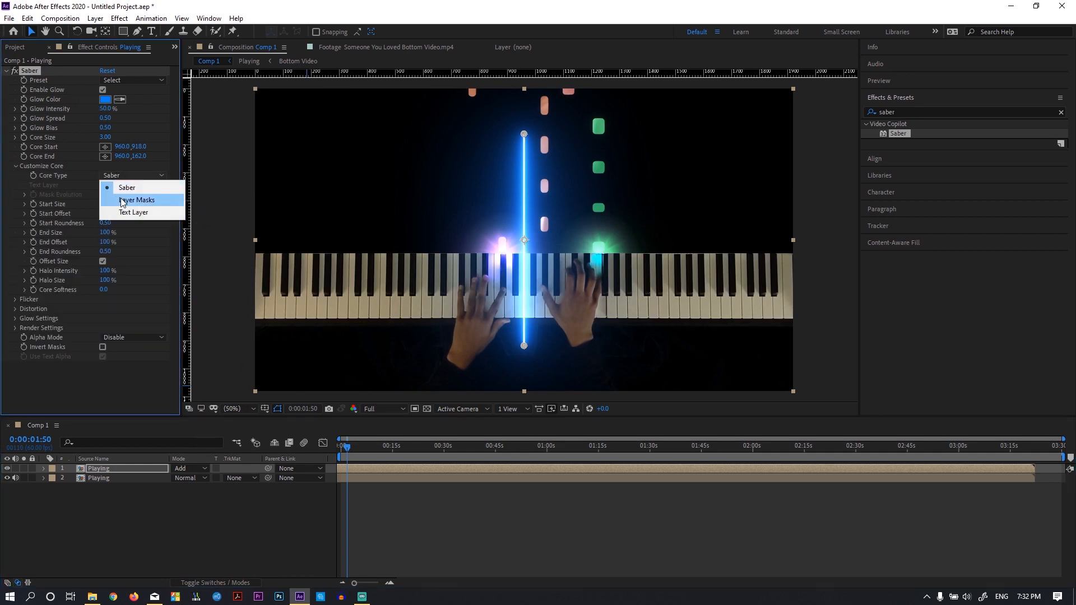
left_click(120, 197)
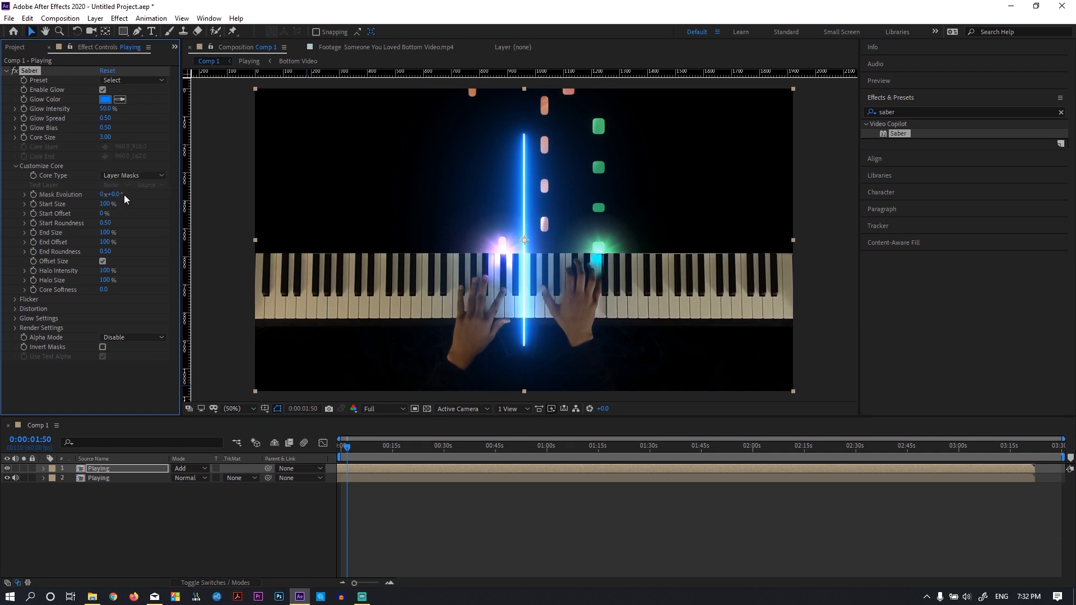
left_click(136, 31)
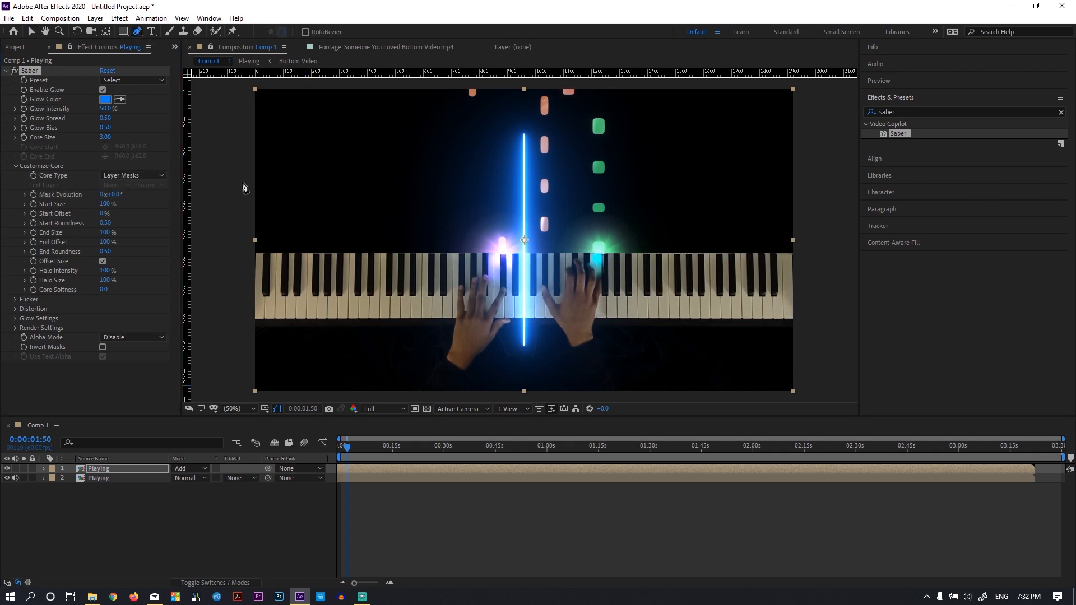
left_click(256, 254)
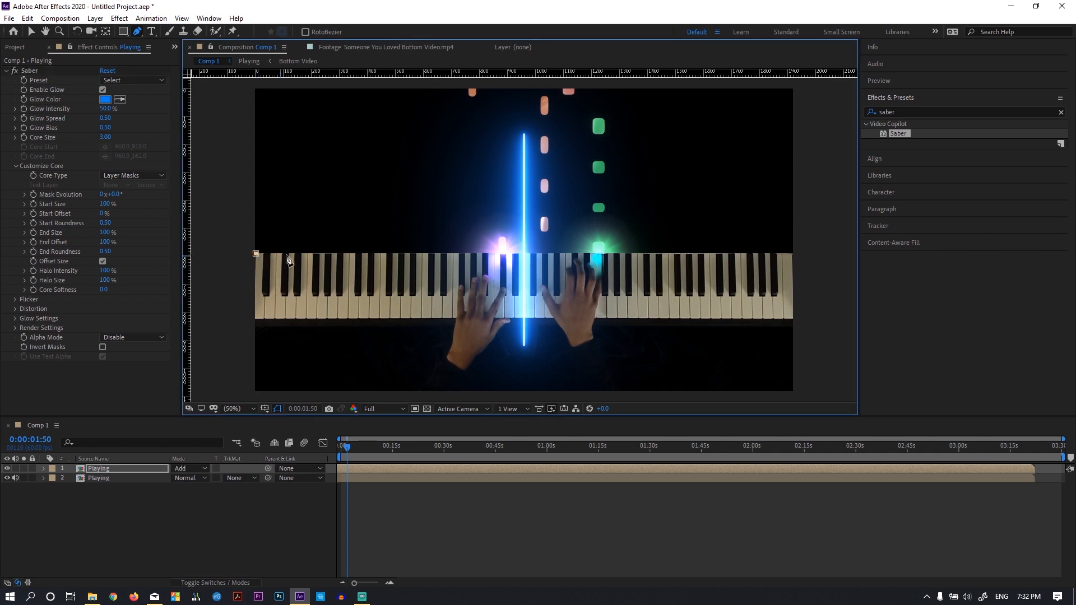
left_click(792, 254)
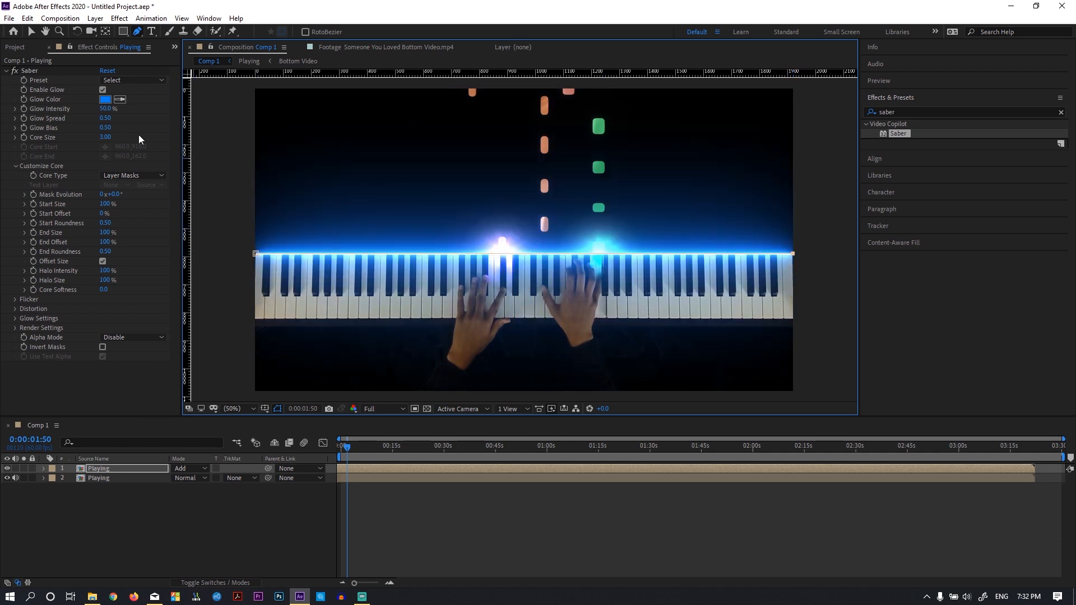
Apply the Fog preset to the Saber line, return to the Selection tool and check the glow at 0:00:10:07
left_click(107, 80)
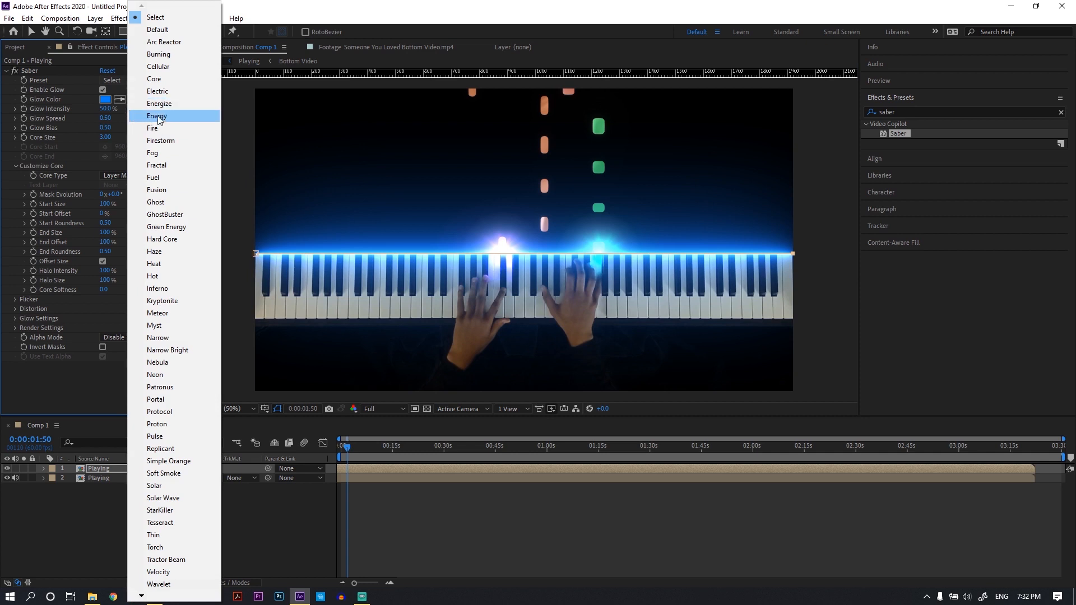
left_click(171, 153)
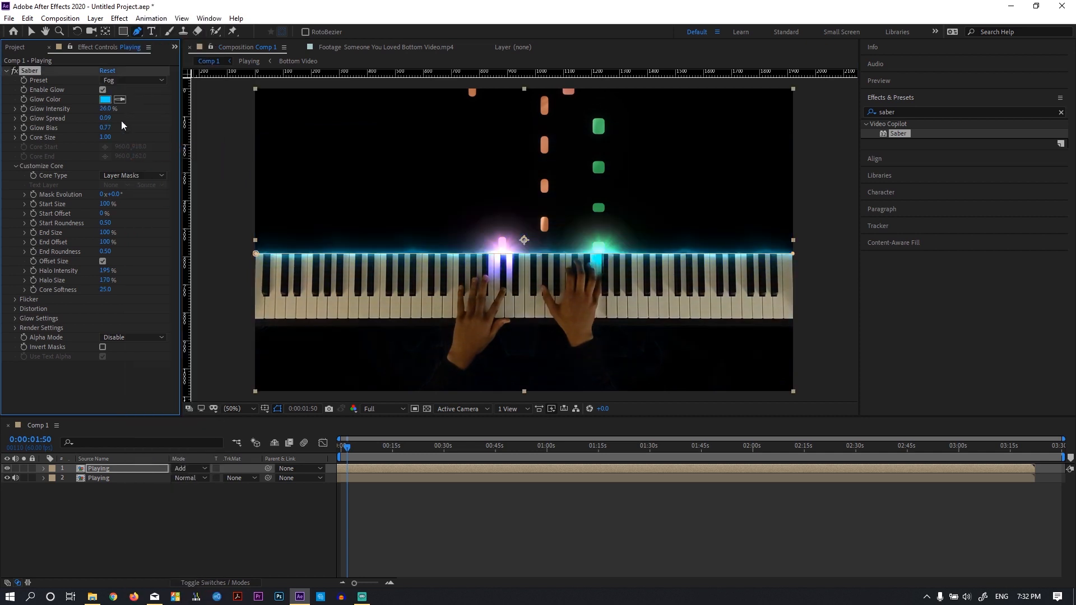
left_click(31, 31)
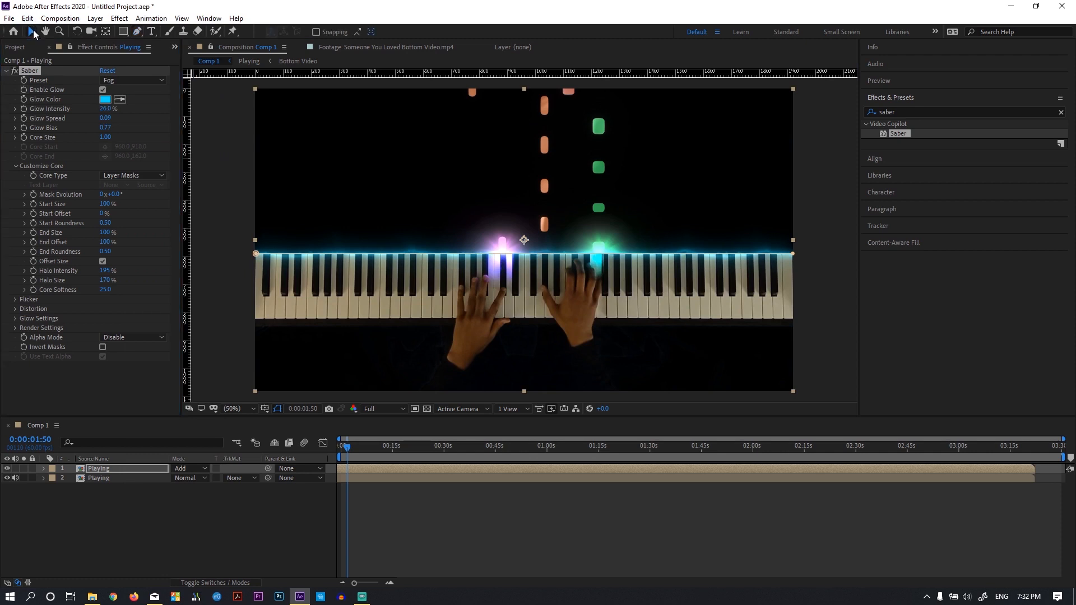
left_click(213, 197)
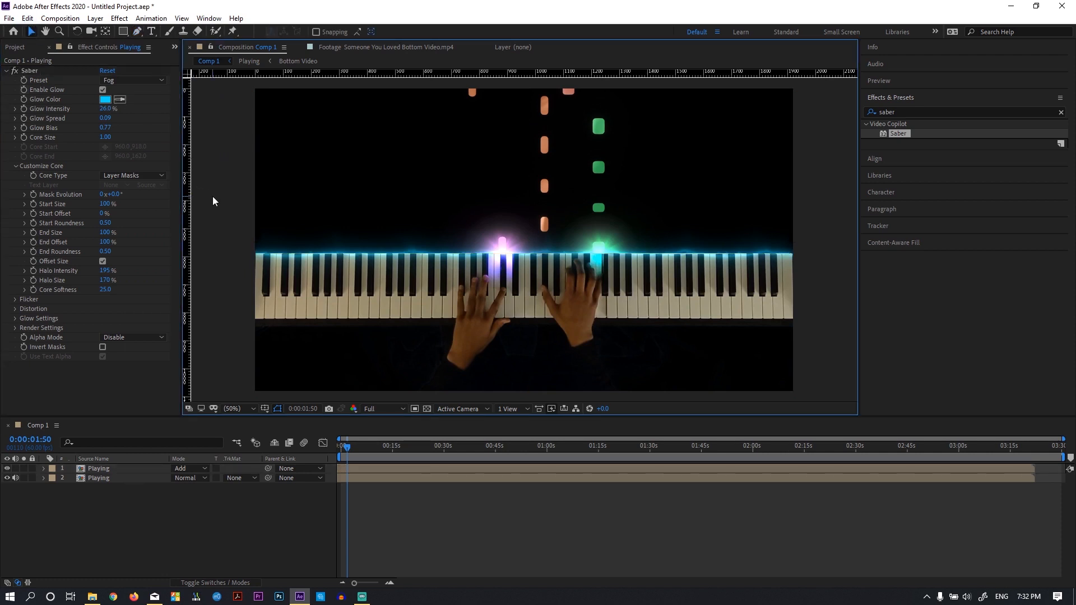
left_click_drag(345, 446, 374, 460)
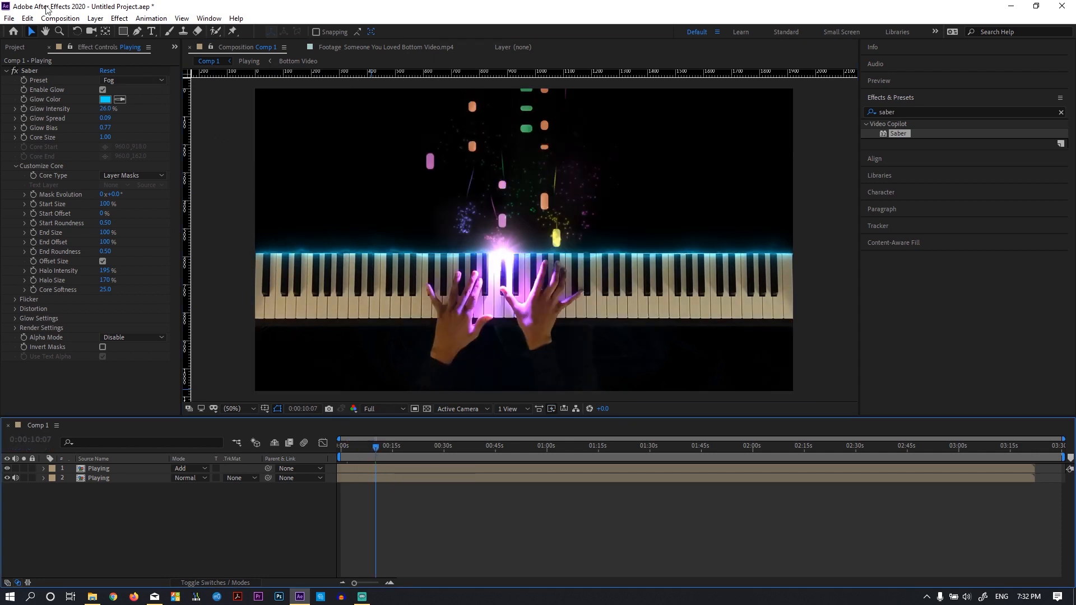
Save the project as "Someone You Loved Playing" in the Someone you loved folder under Piano Videos
left_click(9, 18)
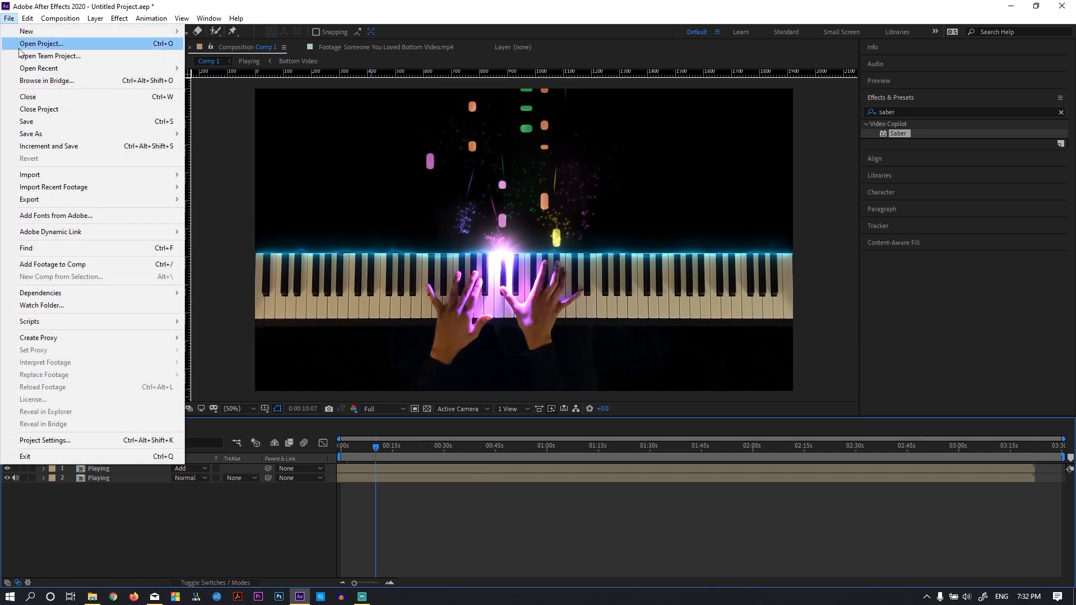
left_click(29, 121)
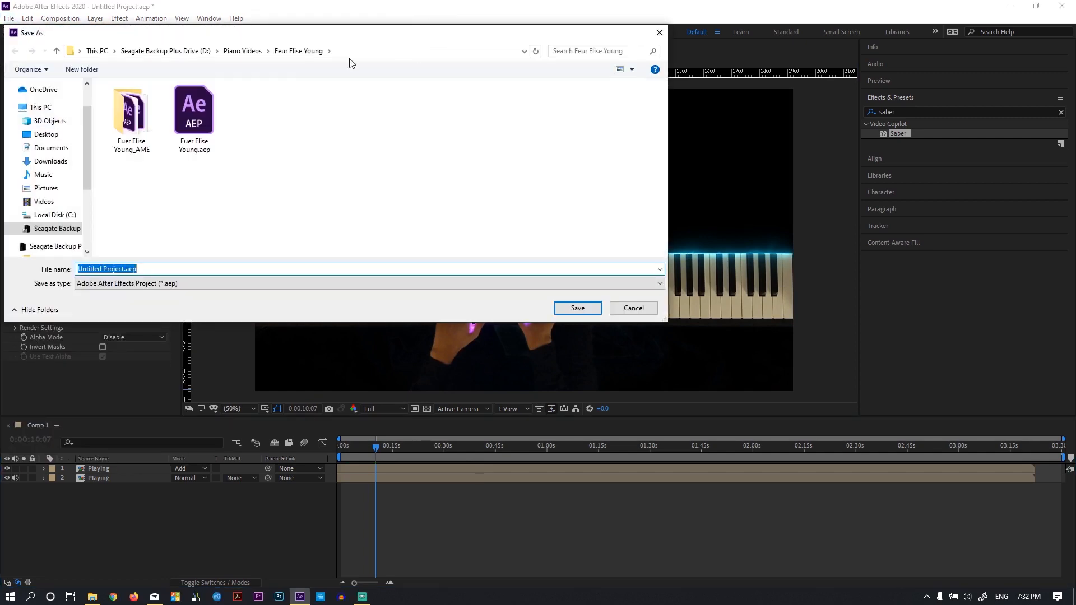
left_click(239, 51)
scroll(224, 191, "down", 8)
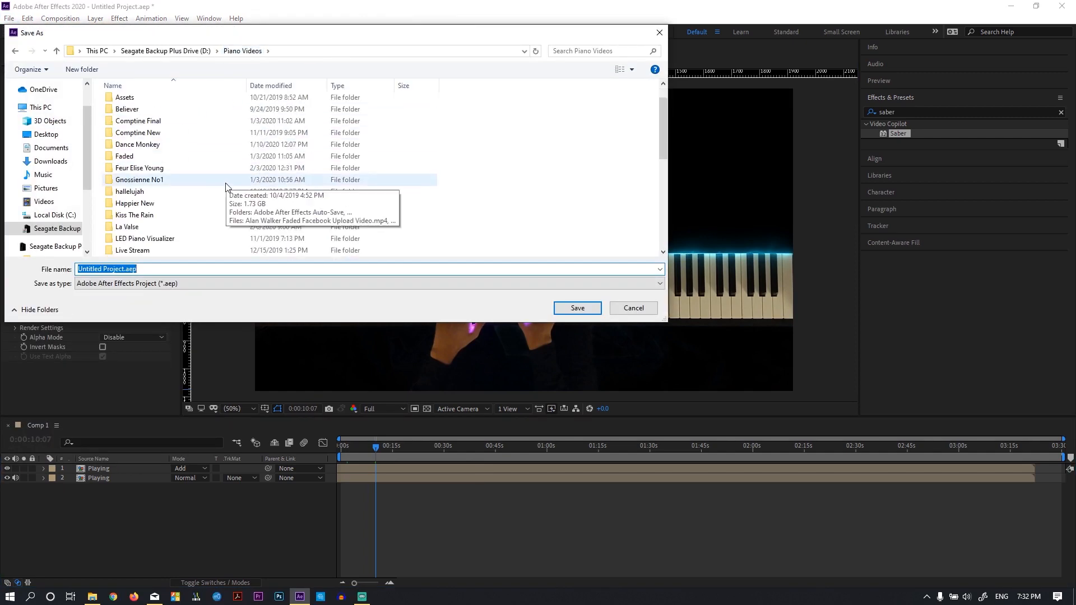
double_click(163, 239)
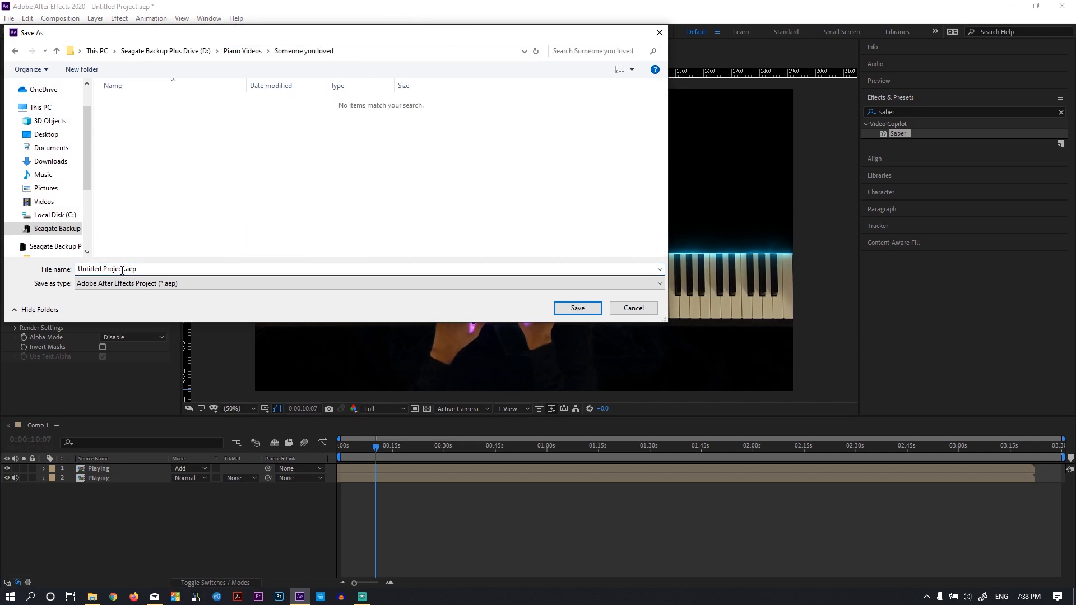
type("Some")
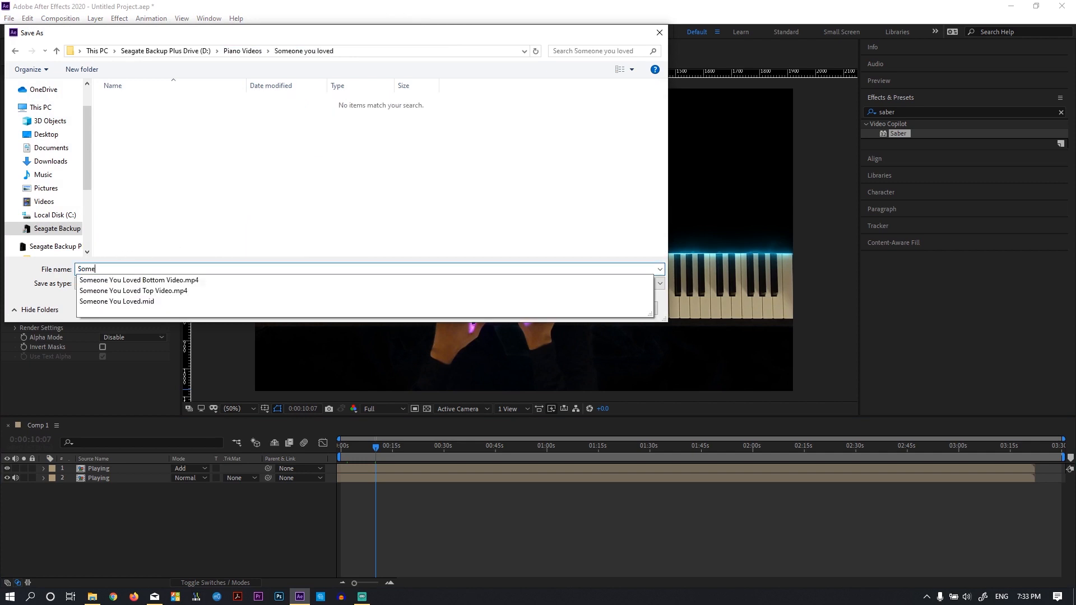
type("one You Loved Playing")
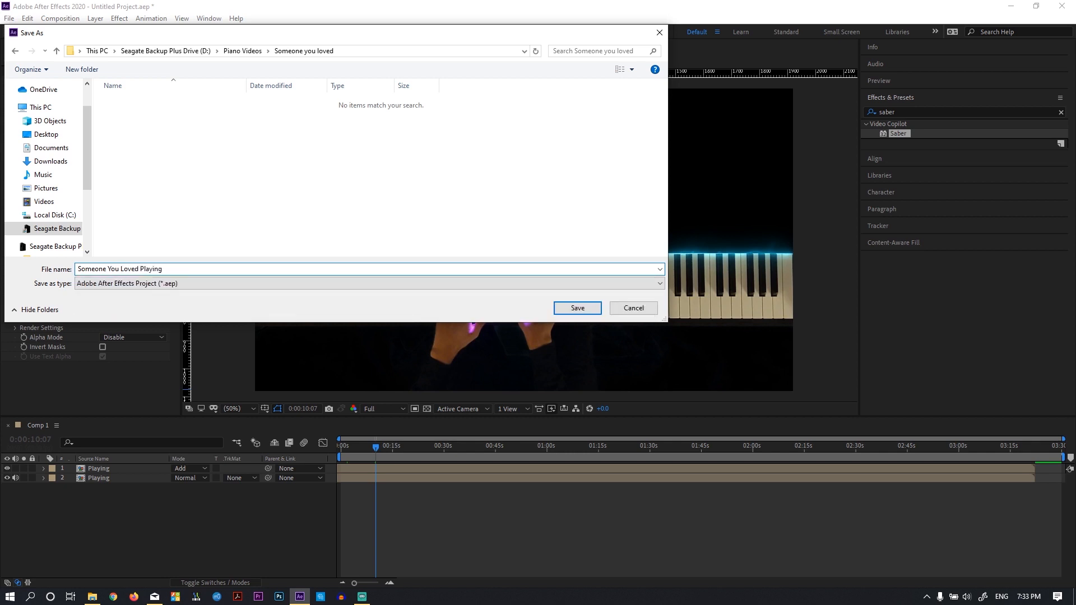
key("Return")
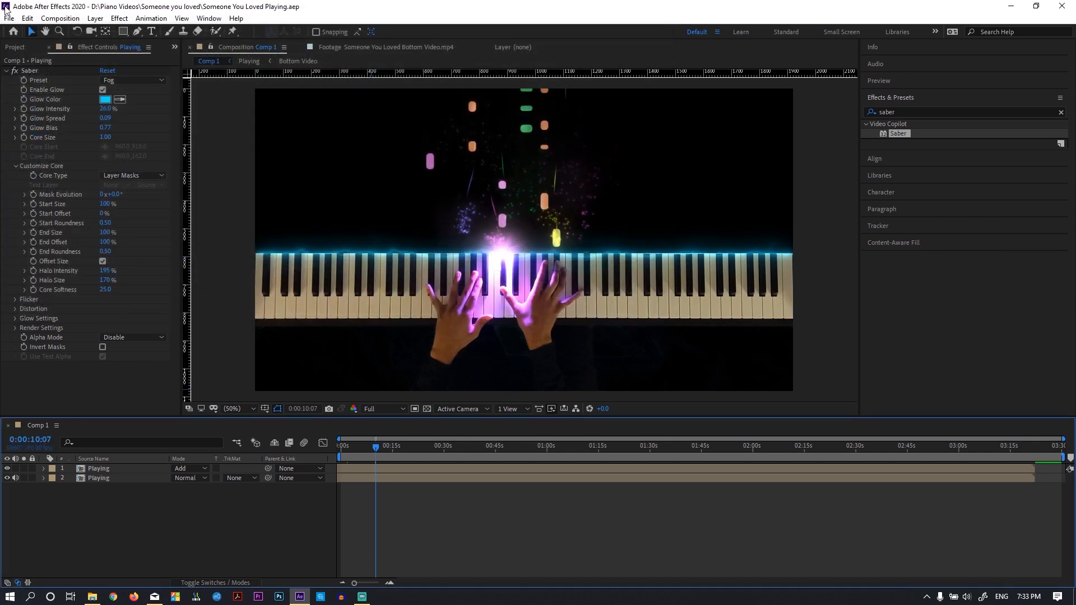
Send Comp 1 to the Adobe Media Encoder queue and name its output "Someone You Loved Playing" in the Someone you loved folder
left_click(9, 17)
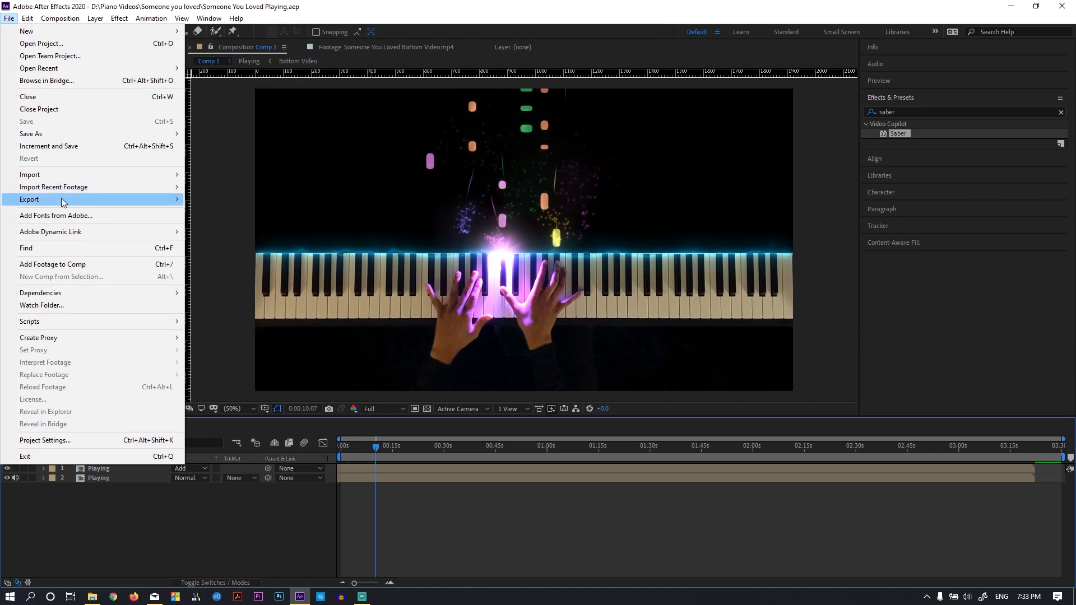
left_click(212, 200)
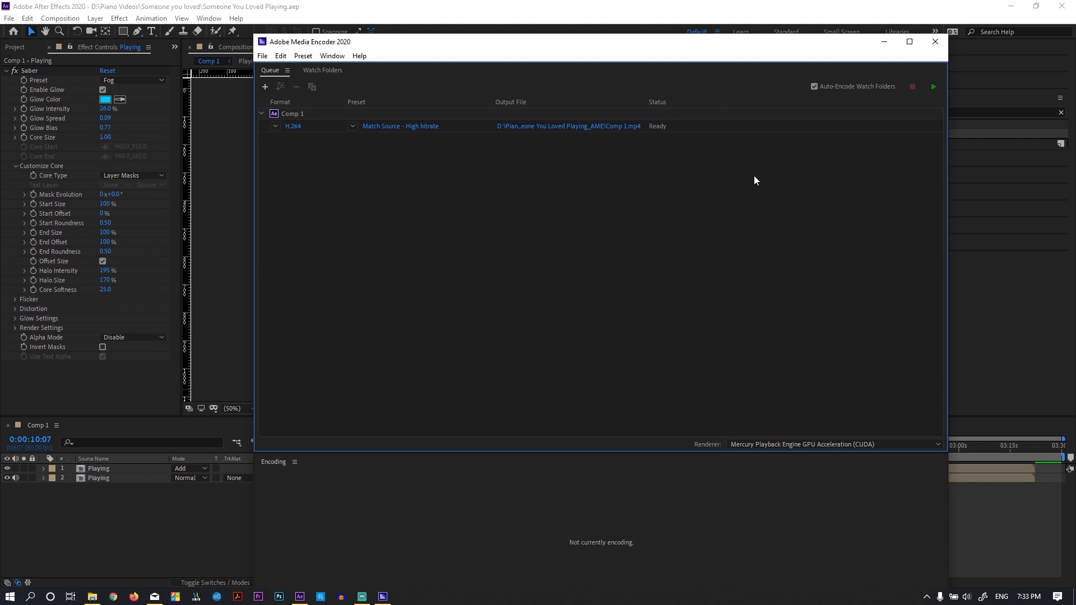
left_click(622, 128)
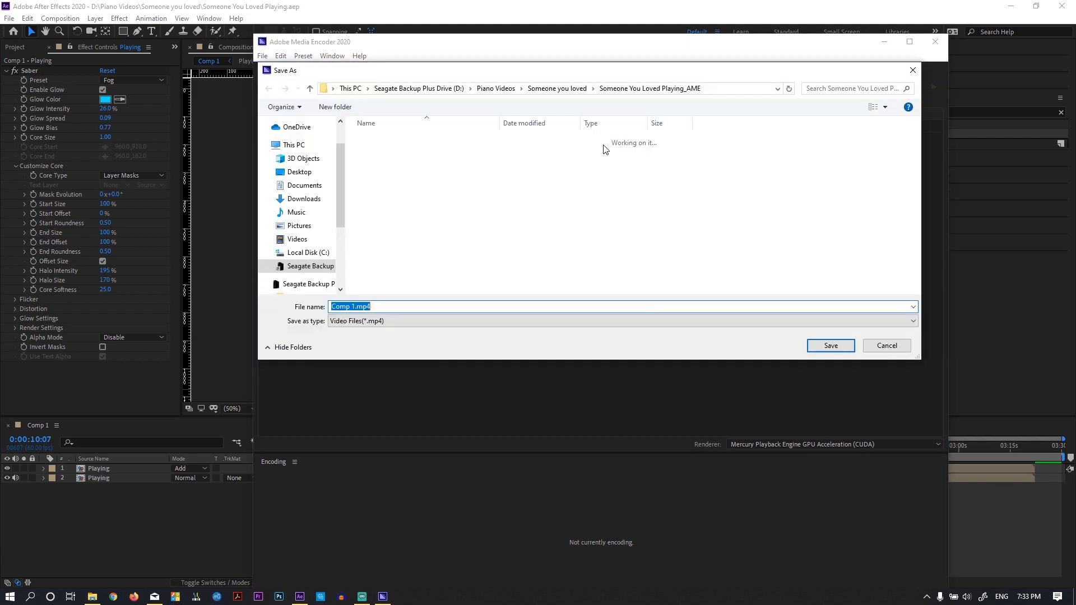
left_click(557, 88)
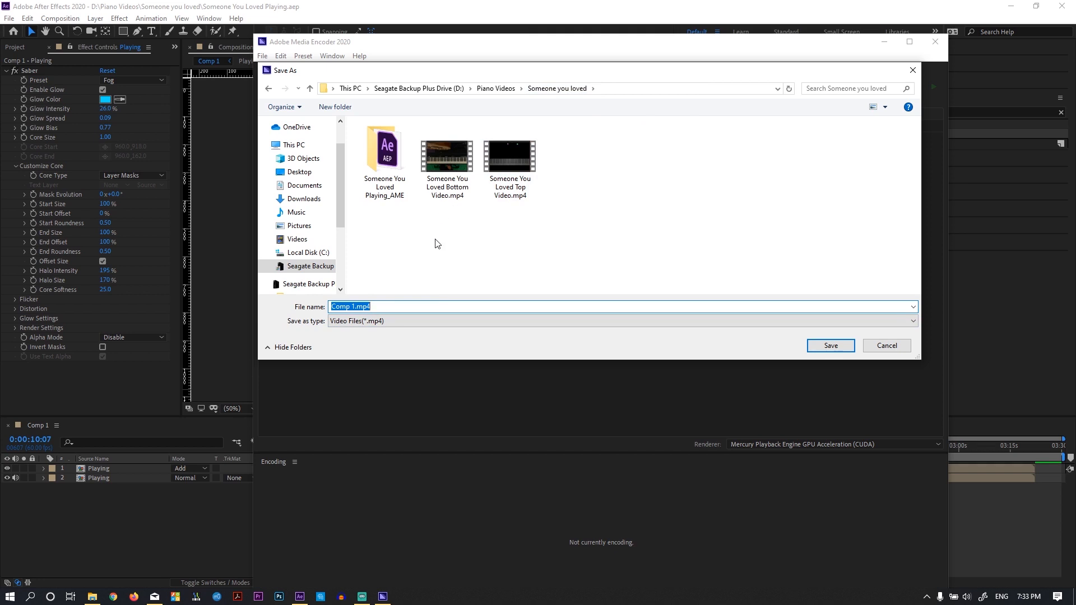
type("Someone ")
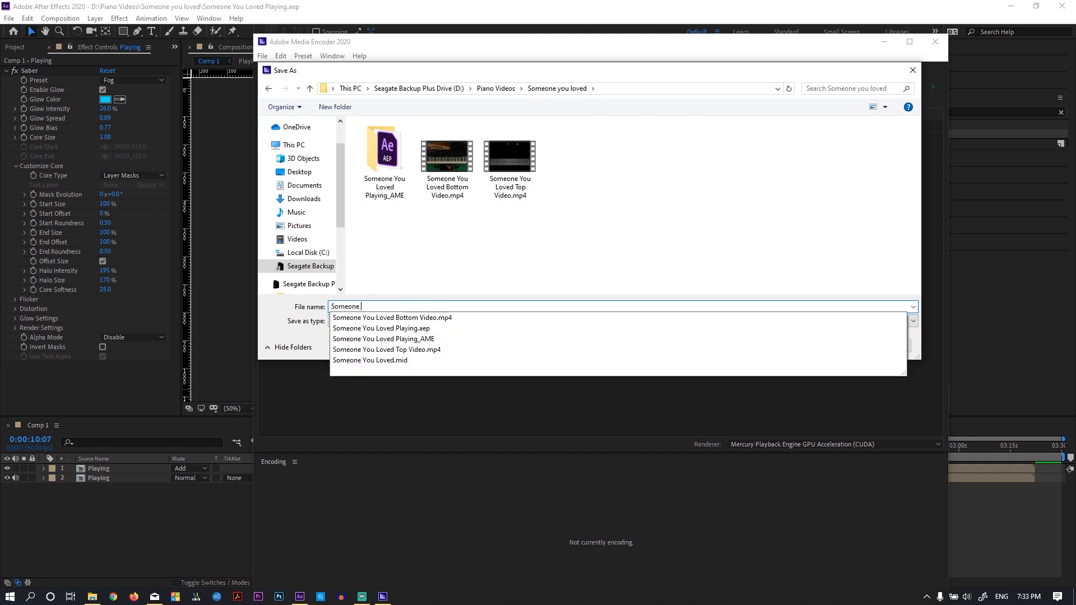
type("You Loved Pla")
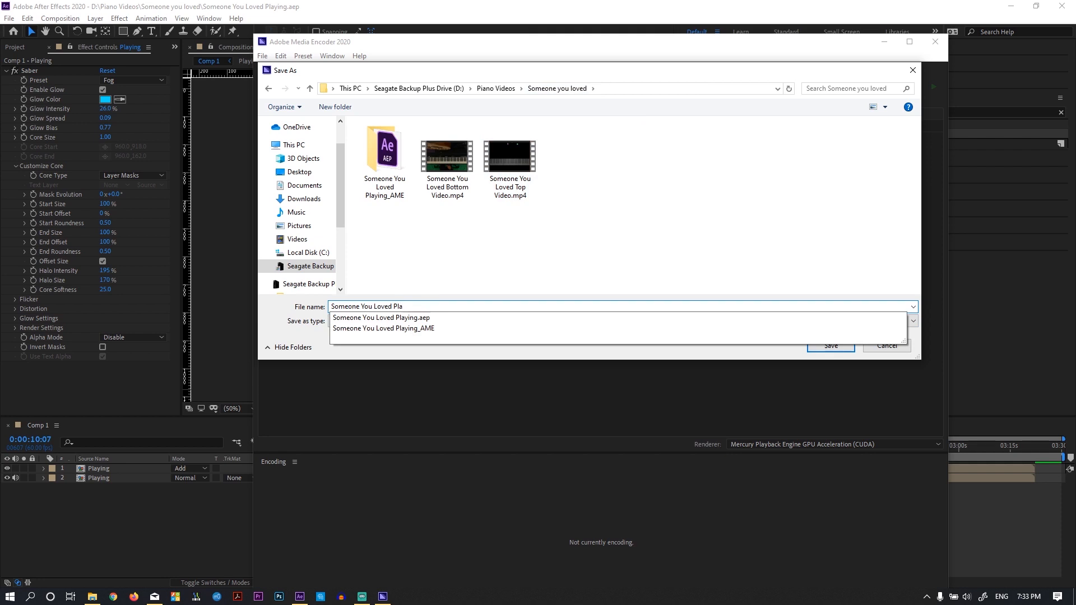
type("ying")
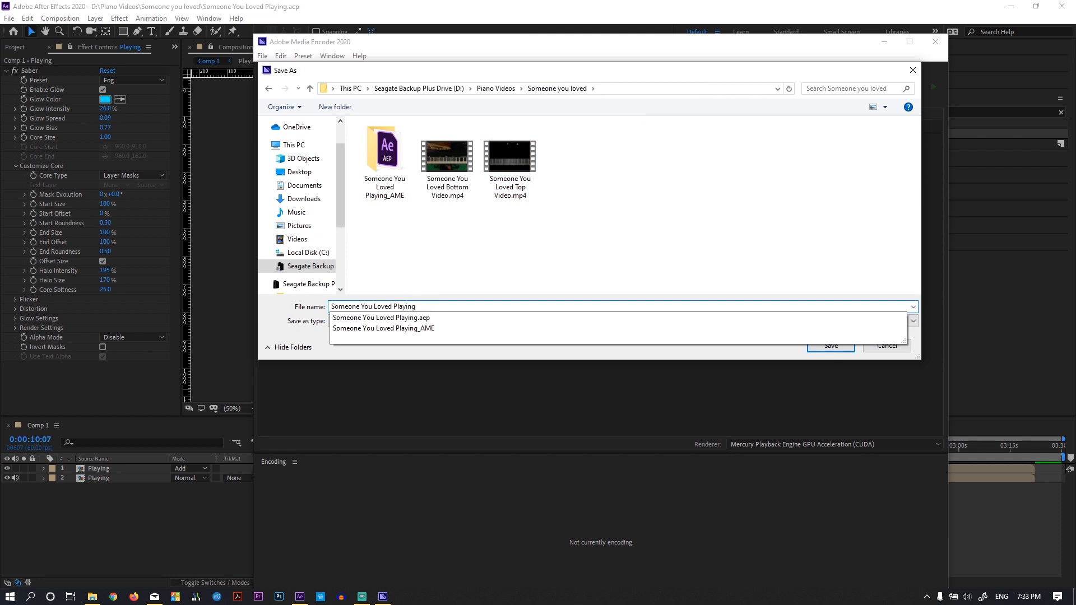